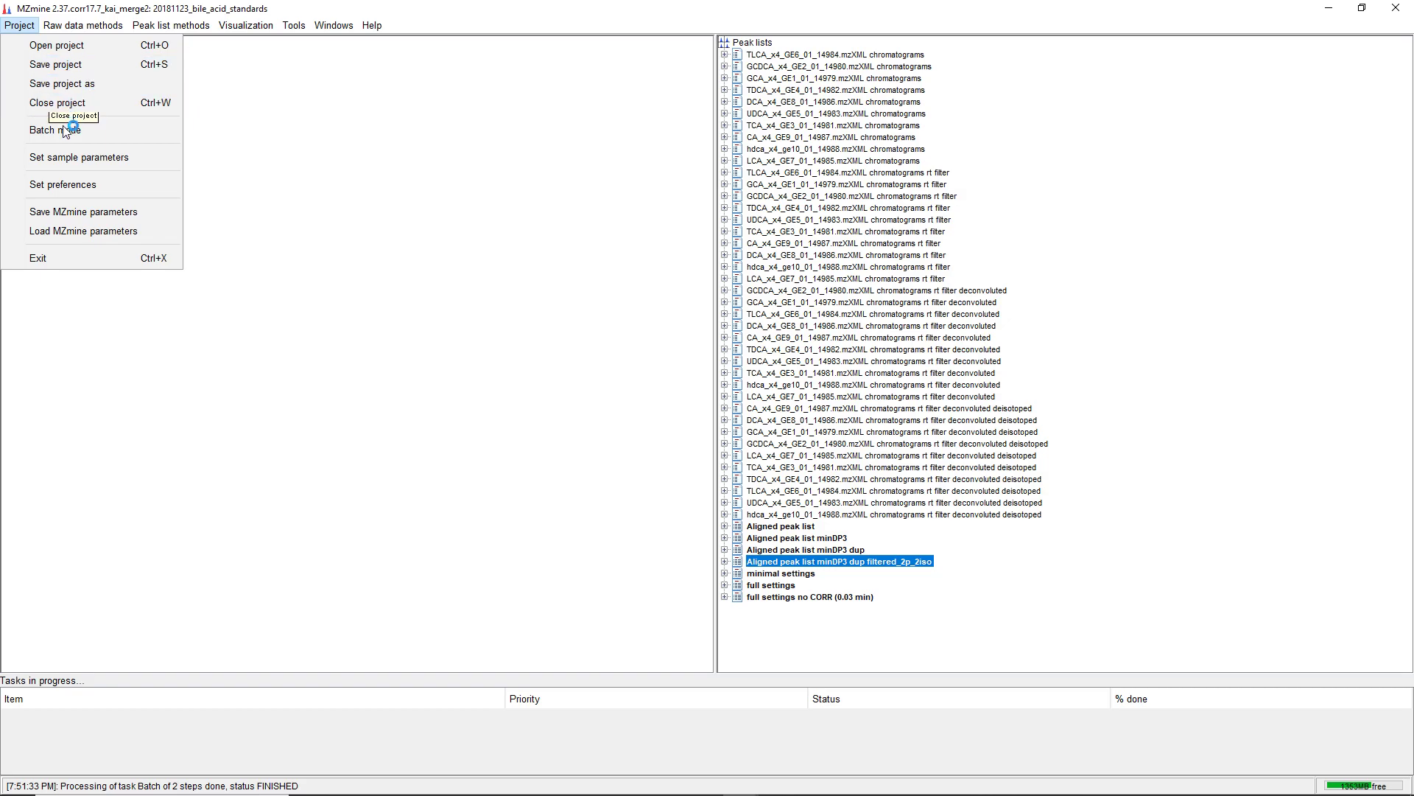
# Open batch mode and load the batch file 190621_IIN_workshop_minimum.xml from the Desktop
pyautogui.click(52, 130)
pyautogui.moveTo(630, 287); pyautogui.dragTo(313, 251)
pyautogui.click(274, 286)
pyautogui.click(173, 331)
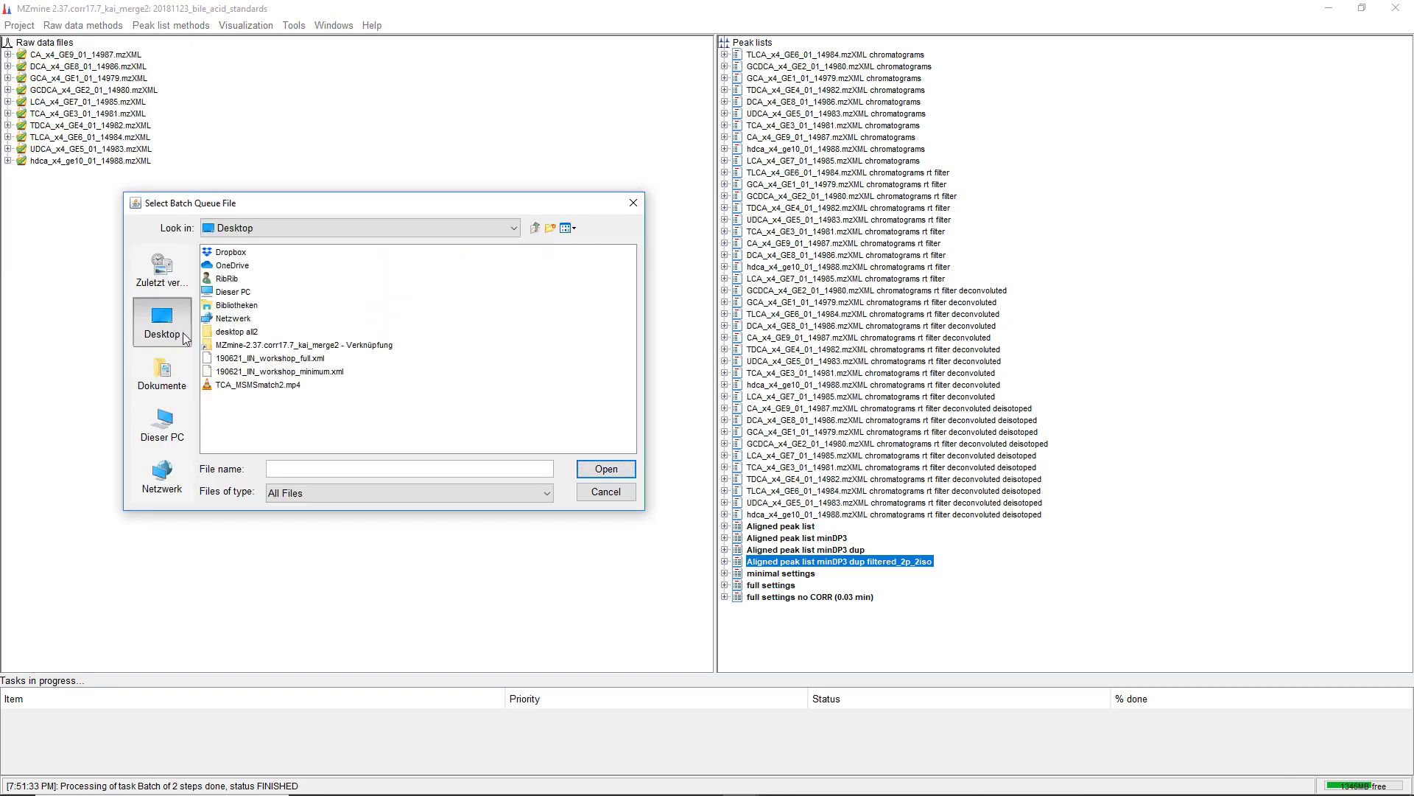
pyautogui.click(280, 372)
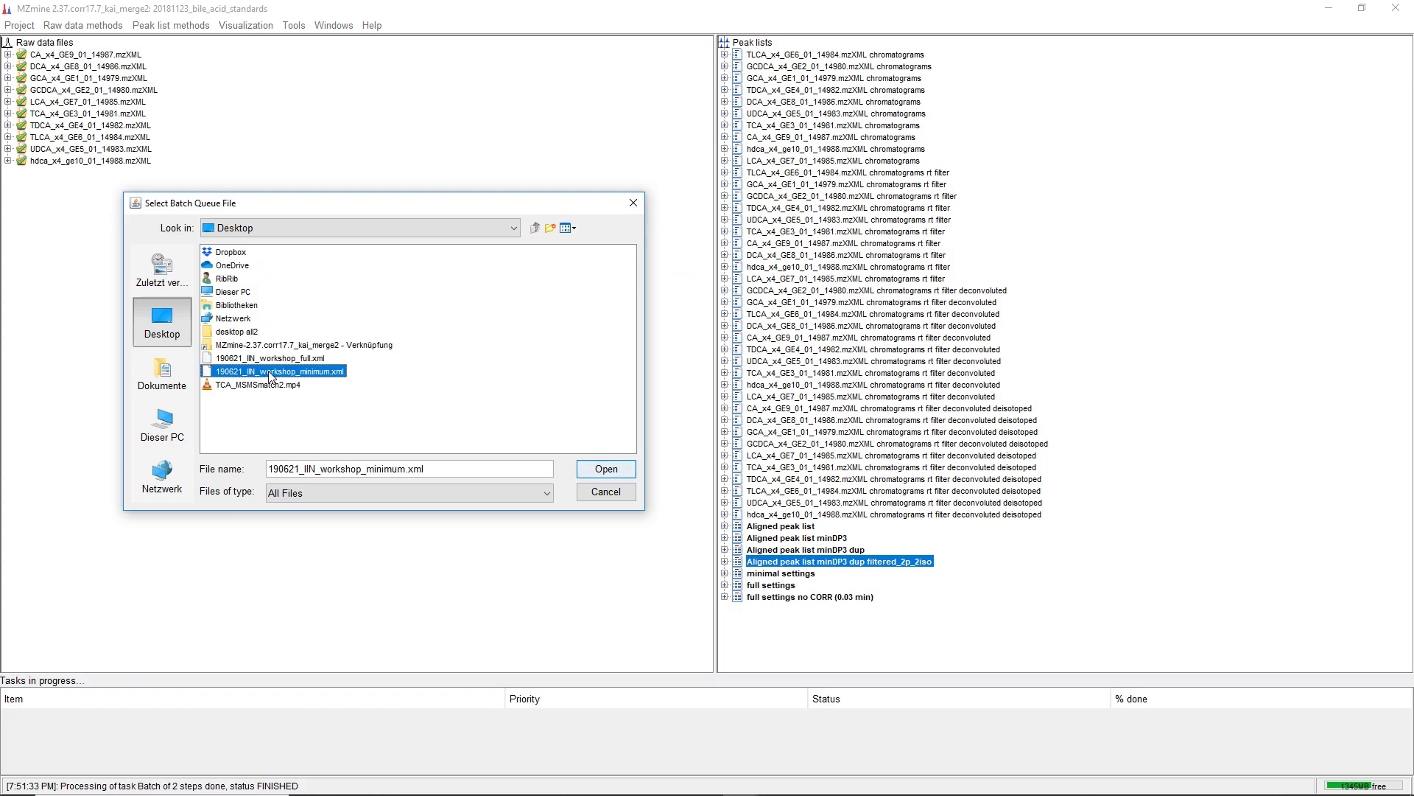
pyautogui.click(607, 470)
# Remove the Export for/Submit to GNPS and Export for SIRIUS steps from the batch queue
pyautogui.click(315, 377)
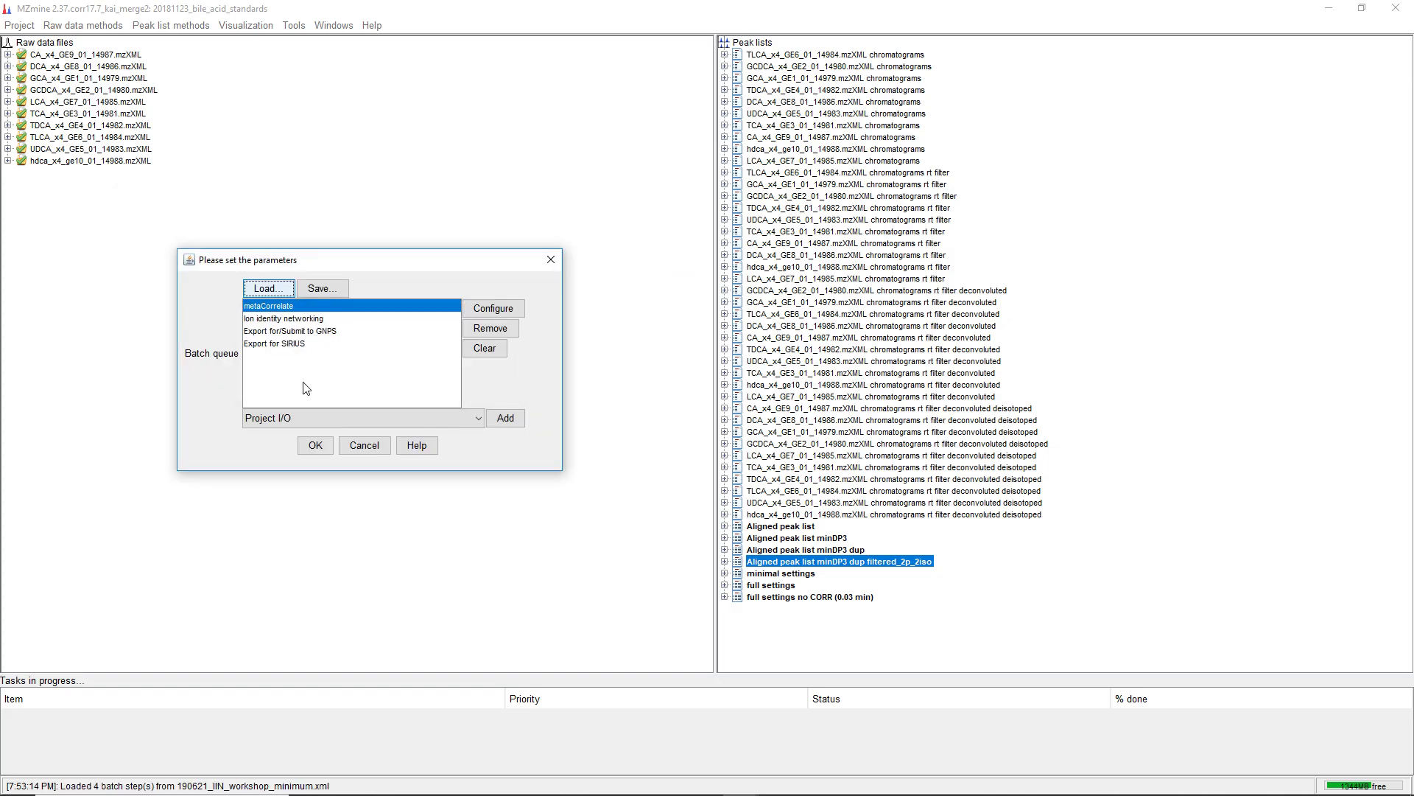
pyautogui.moveTo(302, 263); pyautogui.dragTo(222, 245)
pyautogui.click(212, 301)
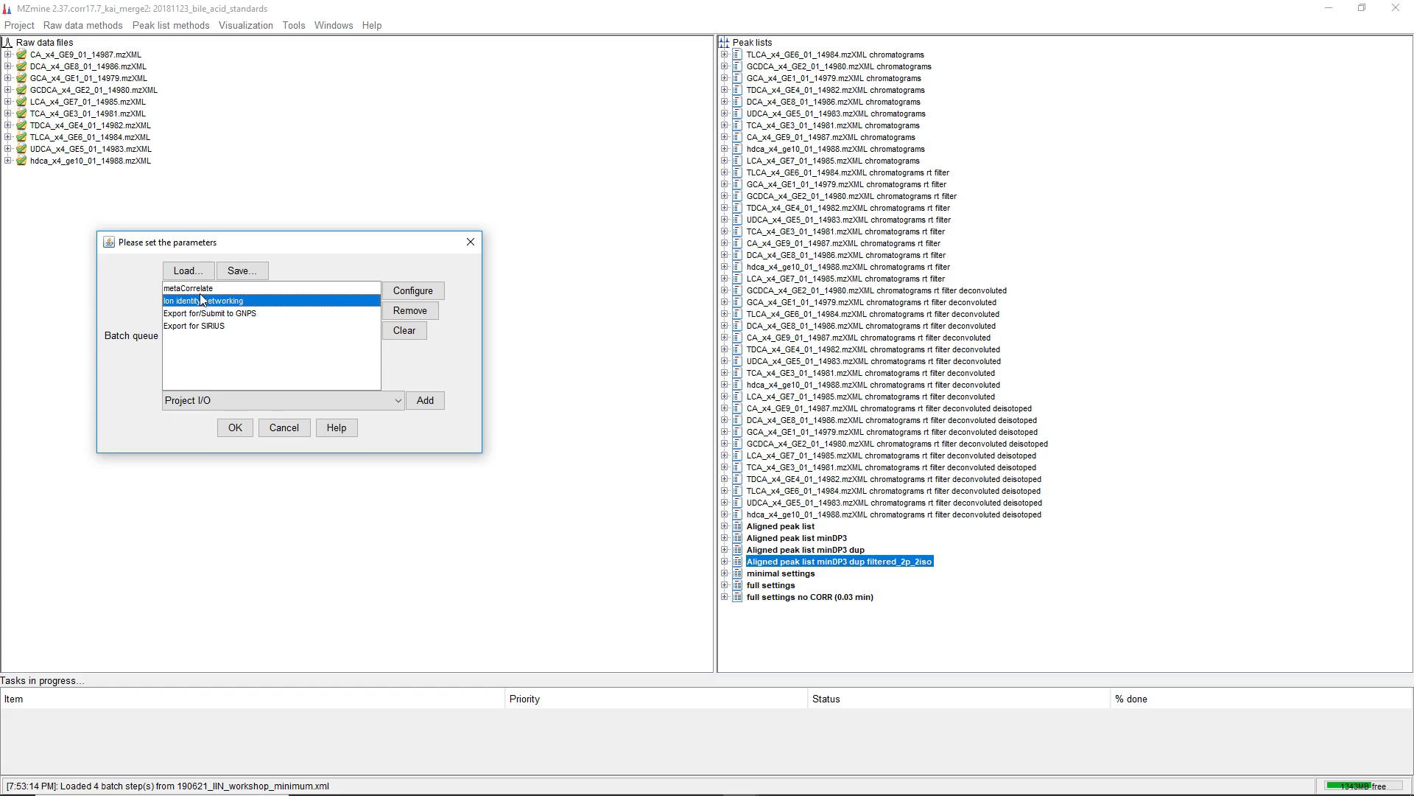
pyautogui.click(173, 289)
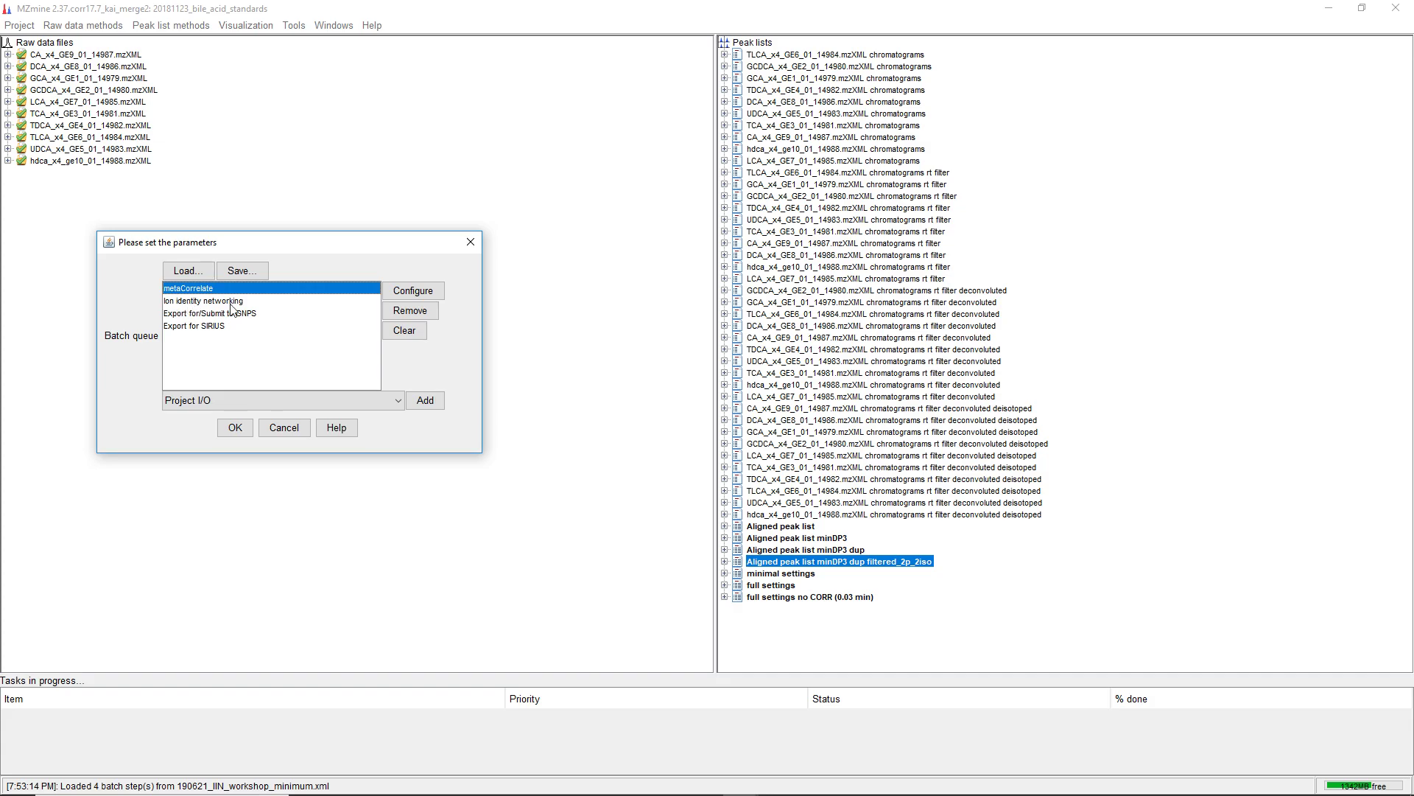
pyautogui.click(253, 303)
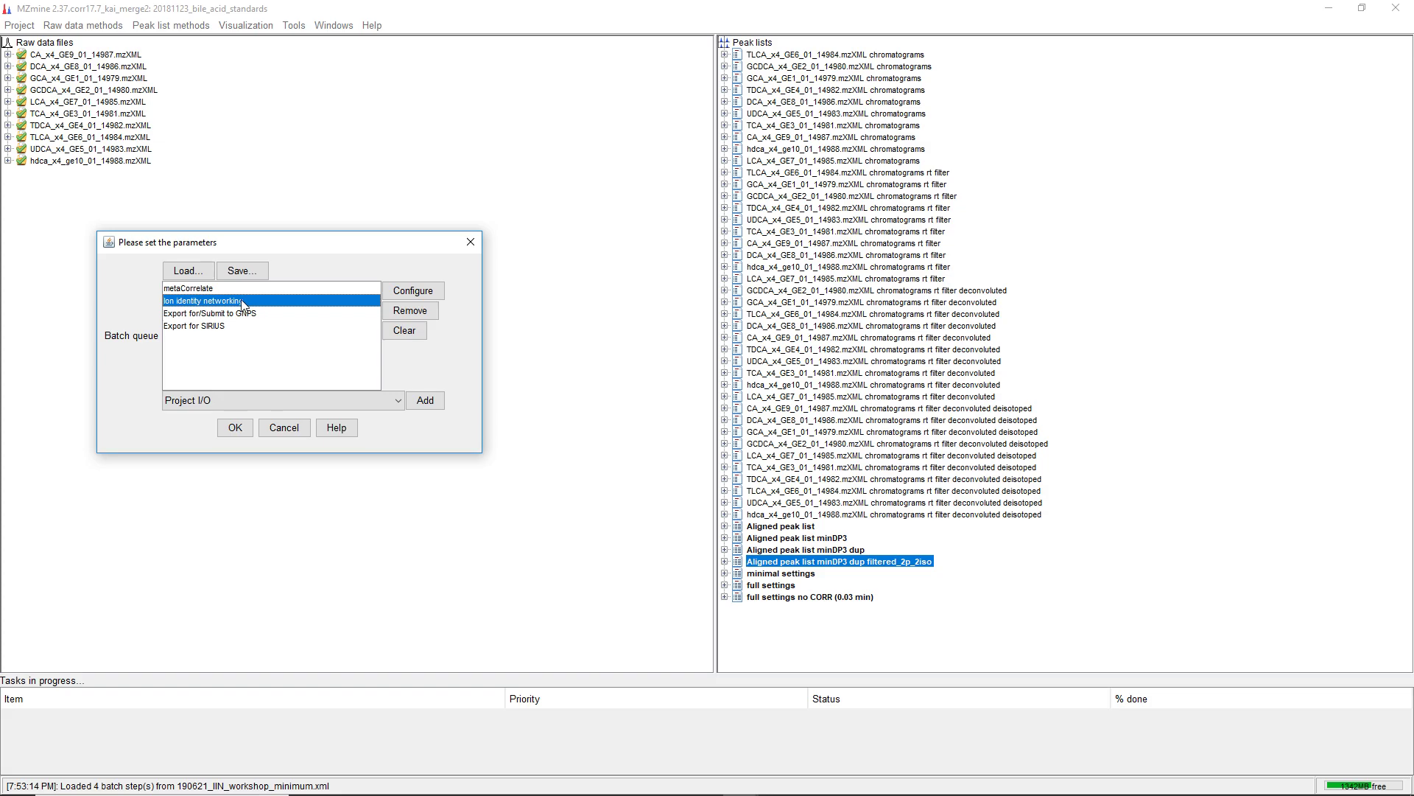
pyautogui.click(228, 315)
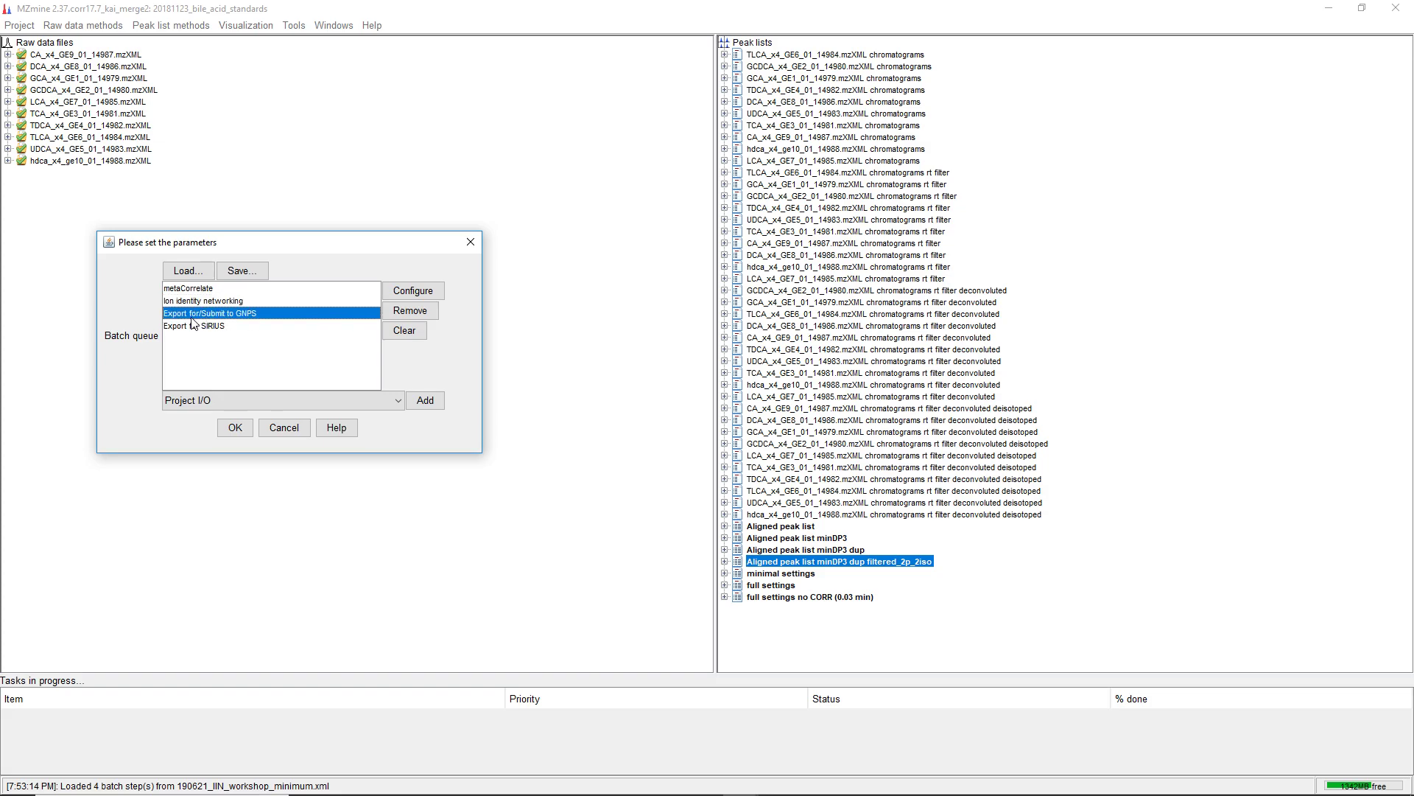
pyautogui.click(411, 310)
pyautogui.click(410, 310)
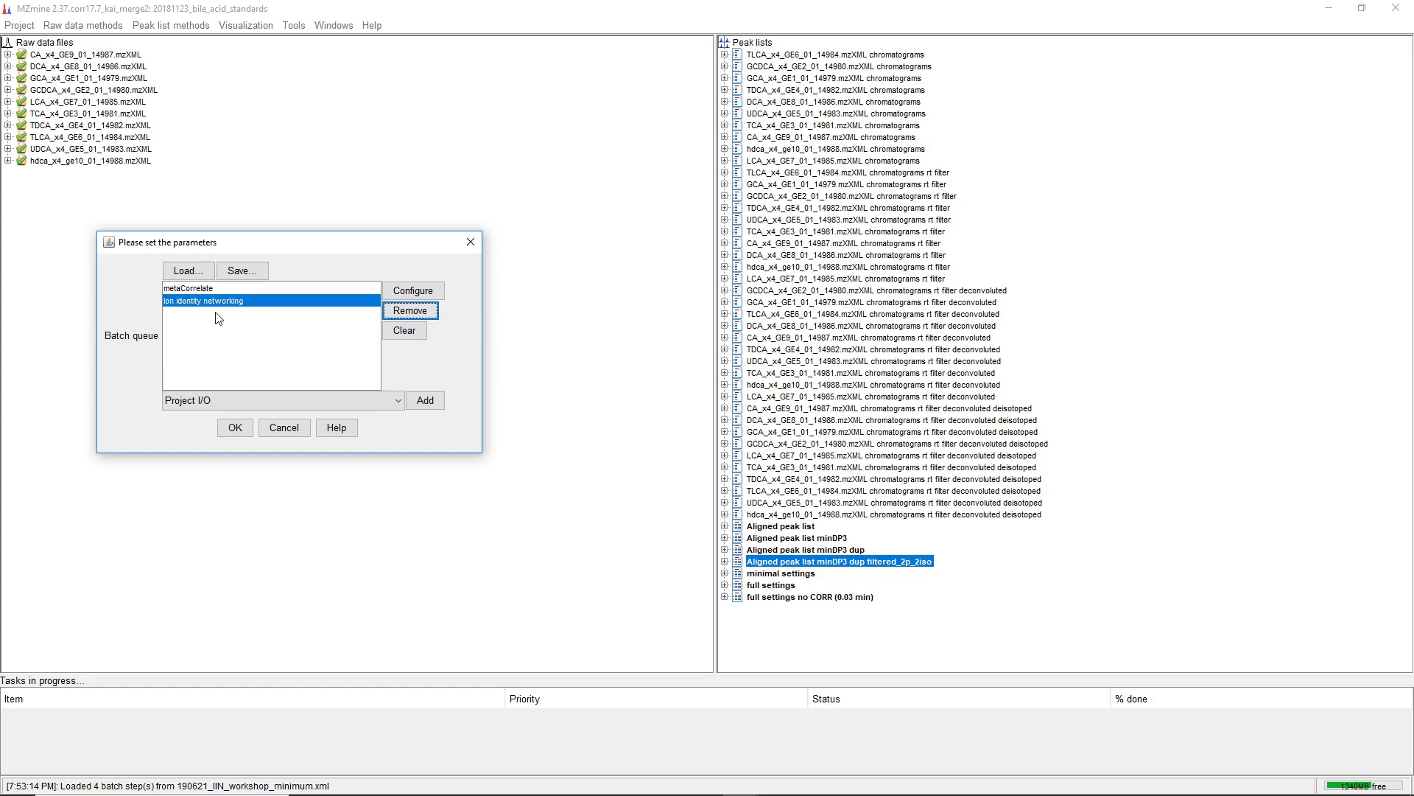
# Review the metaCorrelate step's parameters, including its correlation grouping setup
pyautogui.click(199, 288)
pyautogui.click(401, 291)
pyautogui.moveTo(331, 179); pyautogui.dragTo(762, 167)
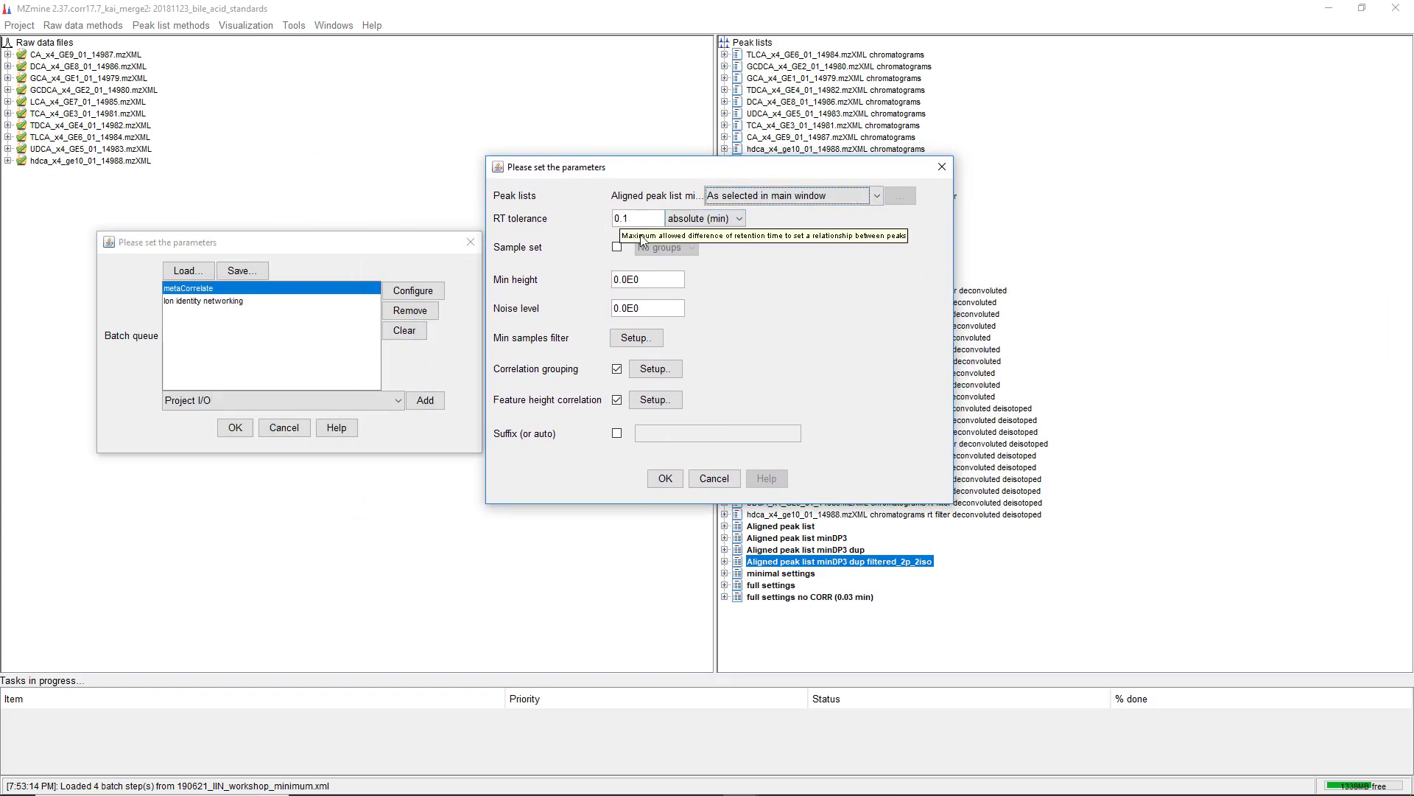
pyautogui.click(656, 370)
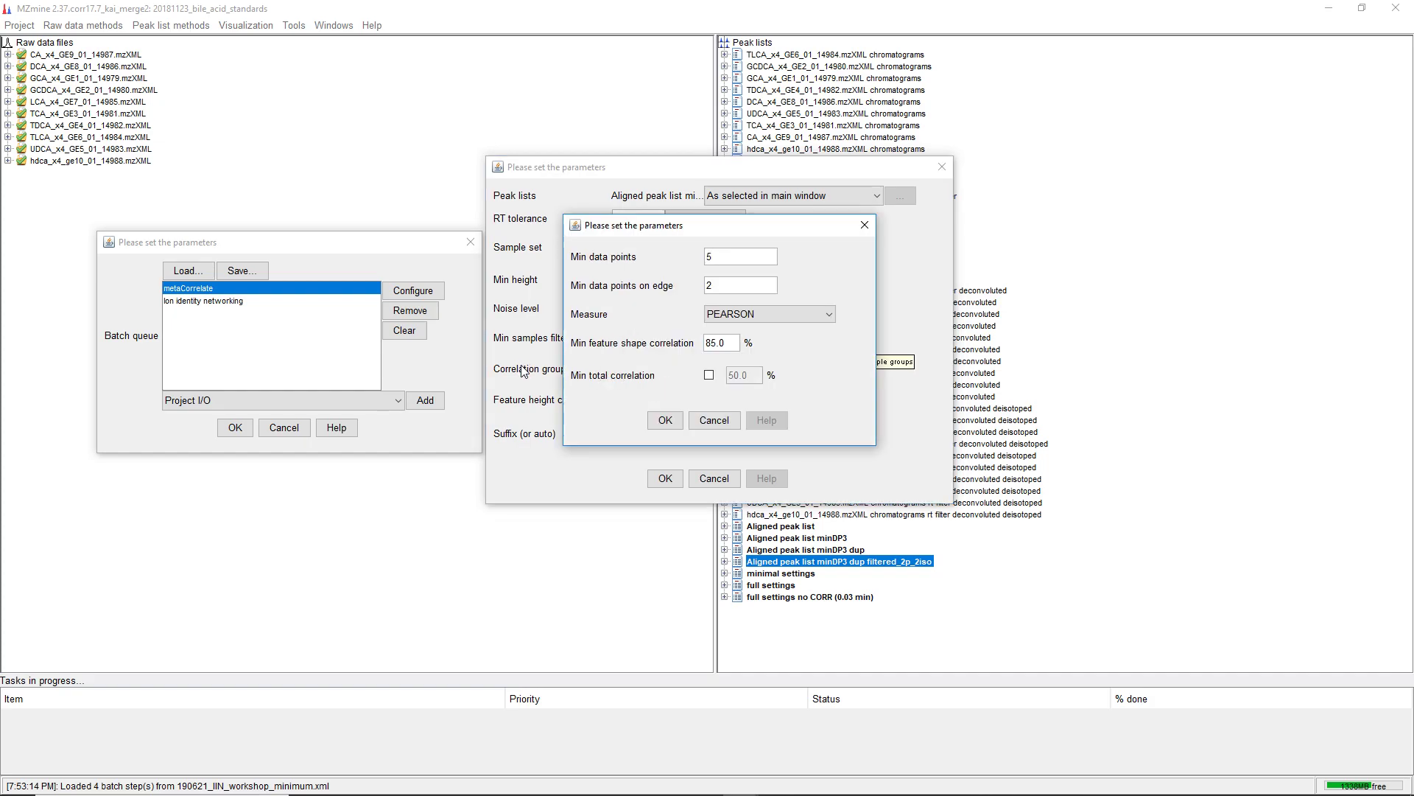
pyautogui.click(676, 418)
pyautogui.click(665, 479)
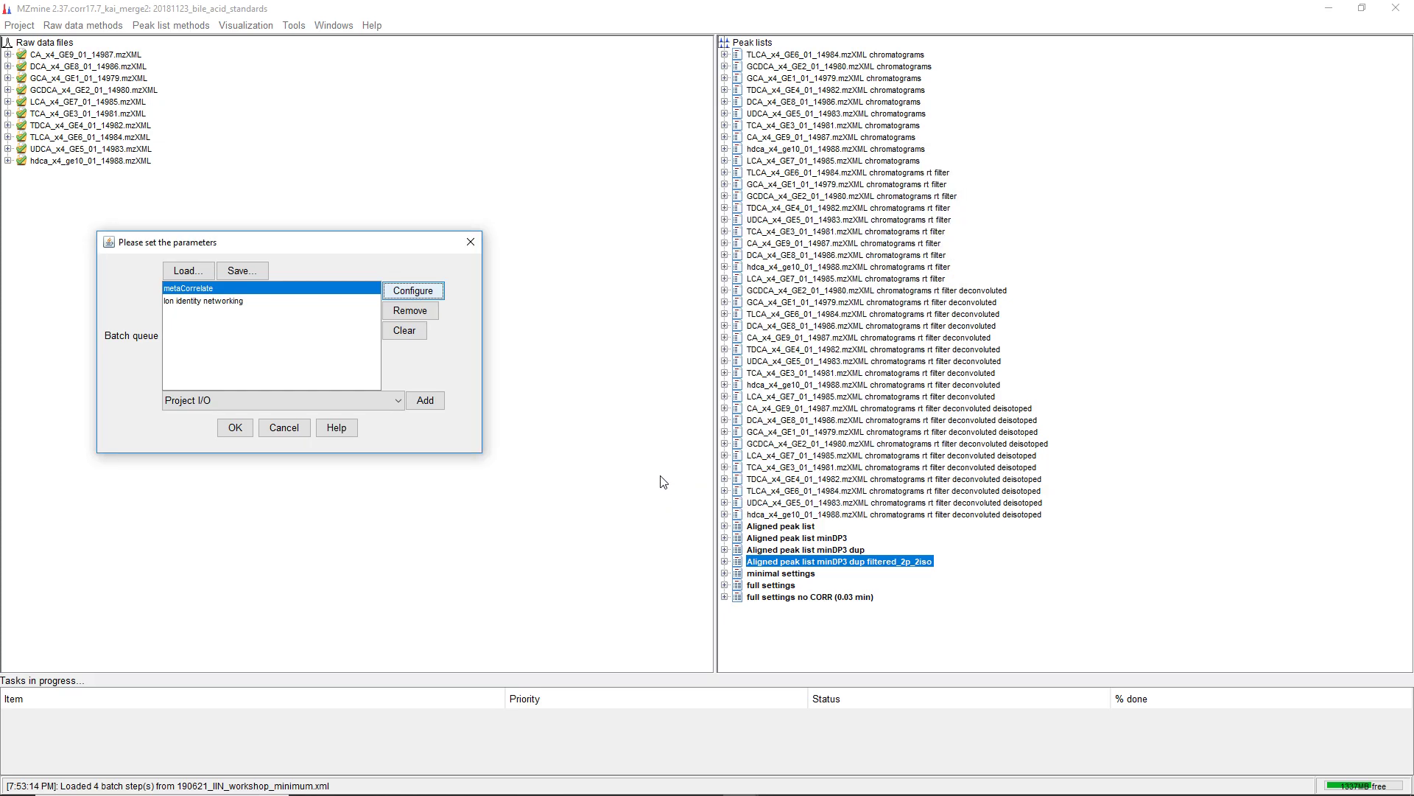
# Review the Ion identity networking step's parameters and its ion identity library adducts and modifications
pyautogui.click(212, 302)
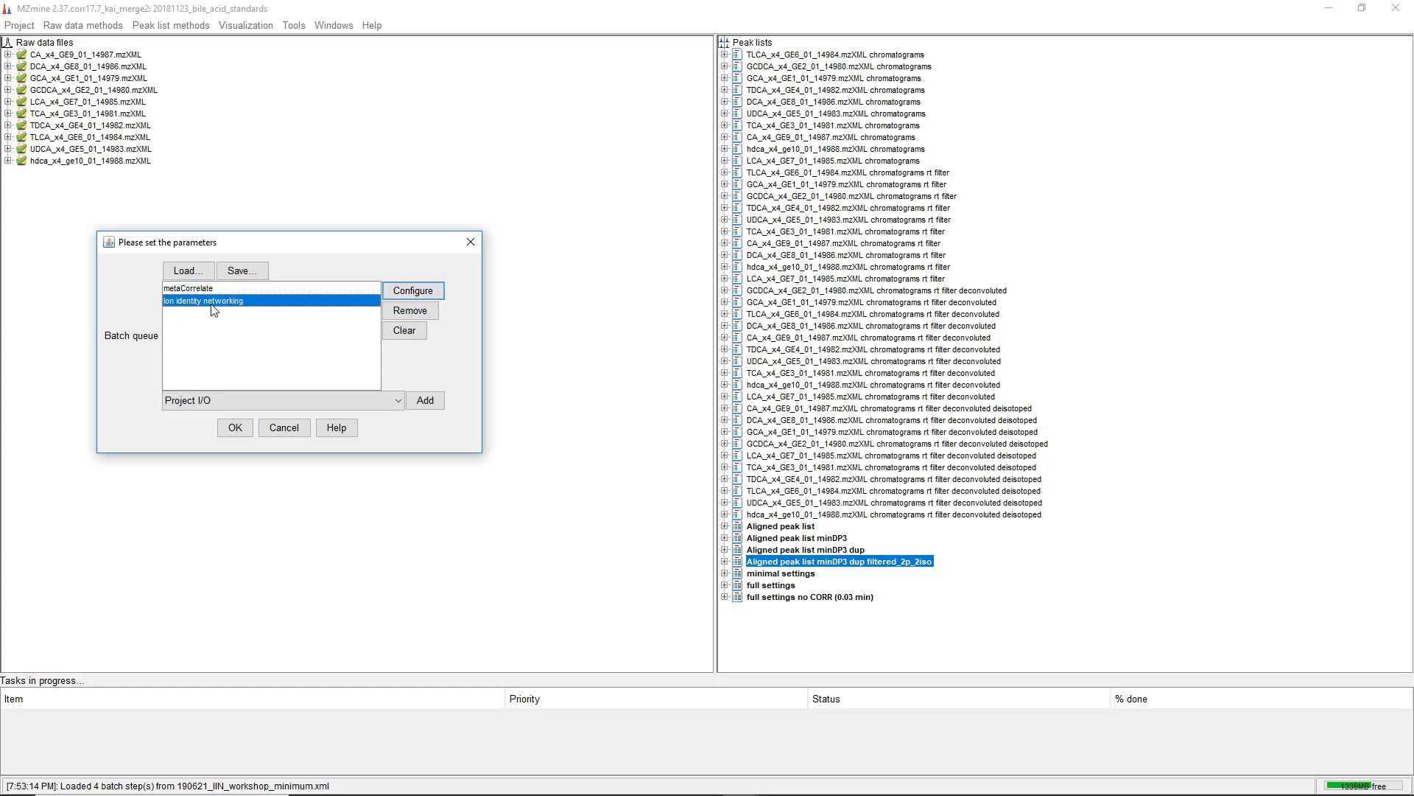
pyautogui.click(412, 291)
pyautogui.moveTo(413, 231); pyautogui.dragTo(551, 180)
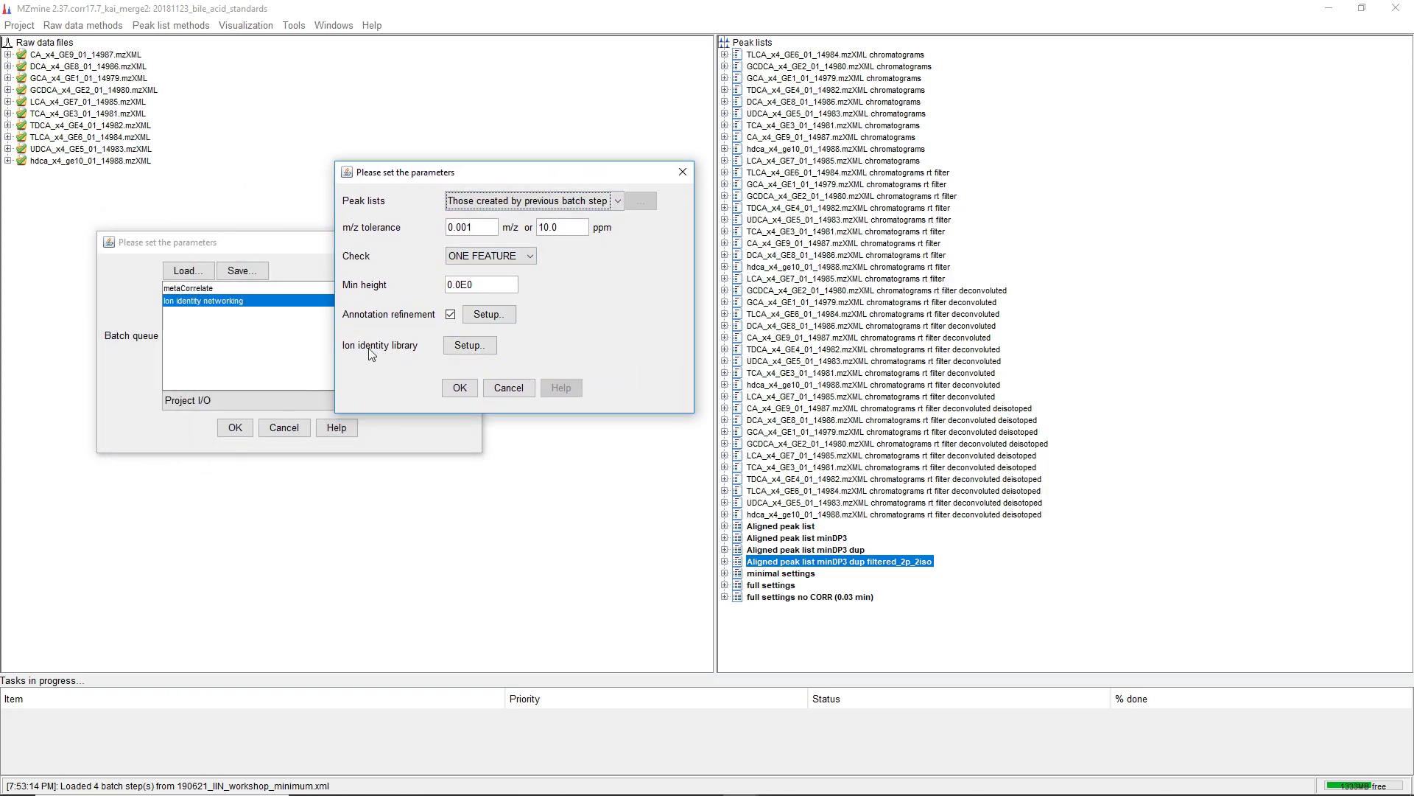
pyautogui.click(463, 346)
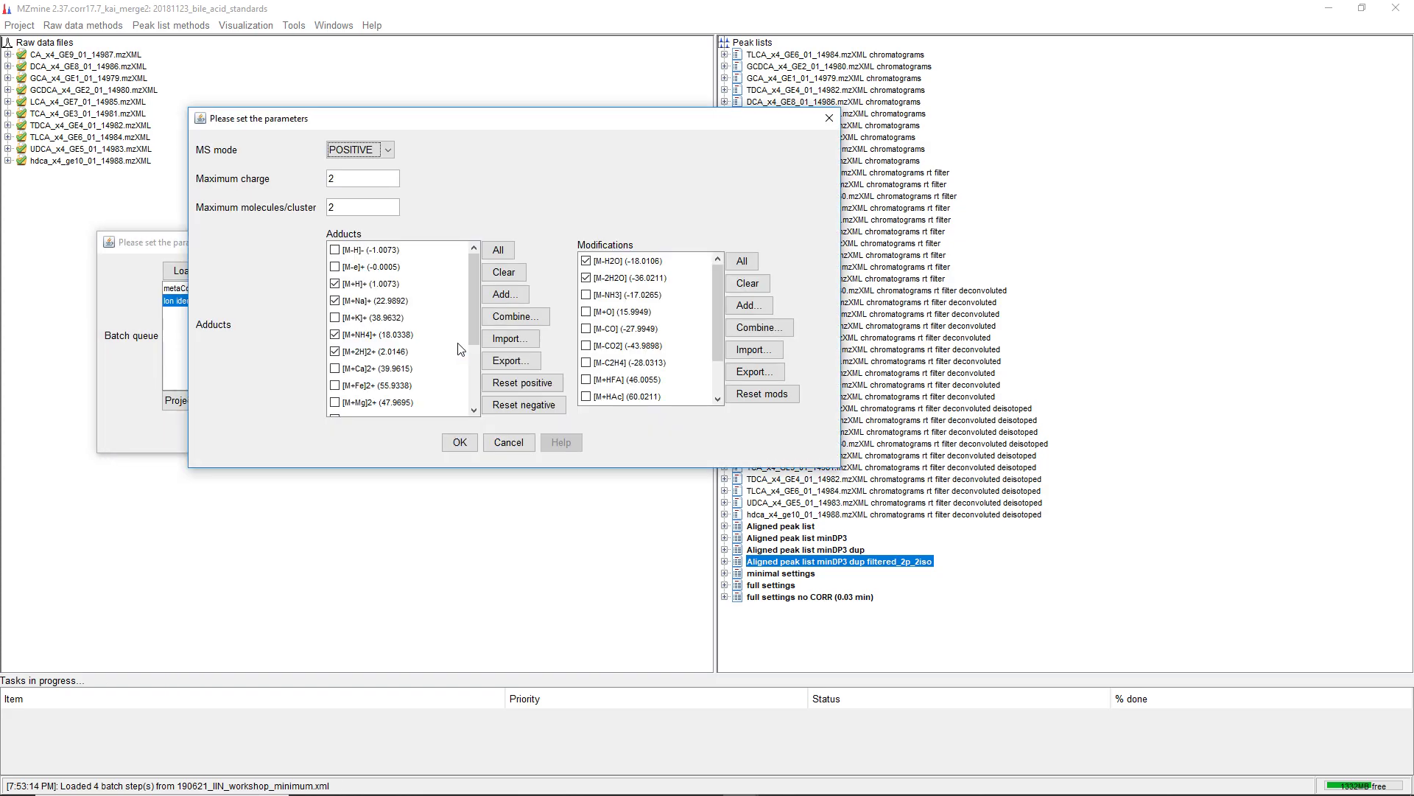
pyautogui.moveTo(395, 121); pyautogui.dragTo(511, 142)
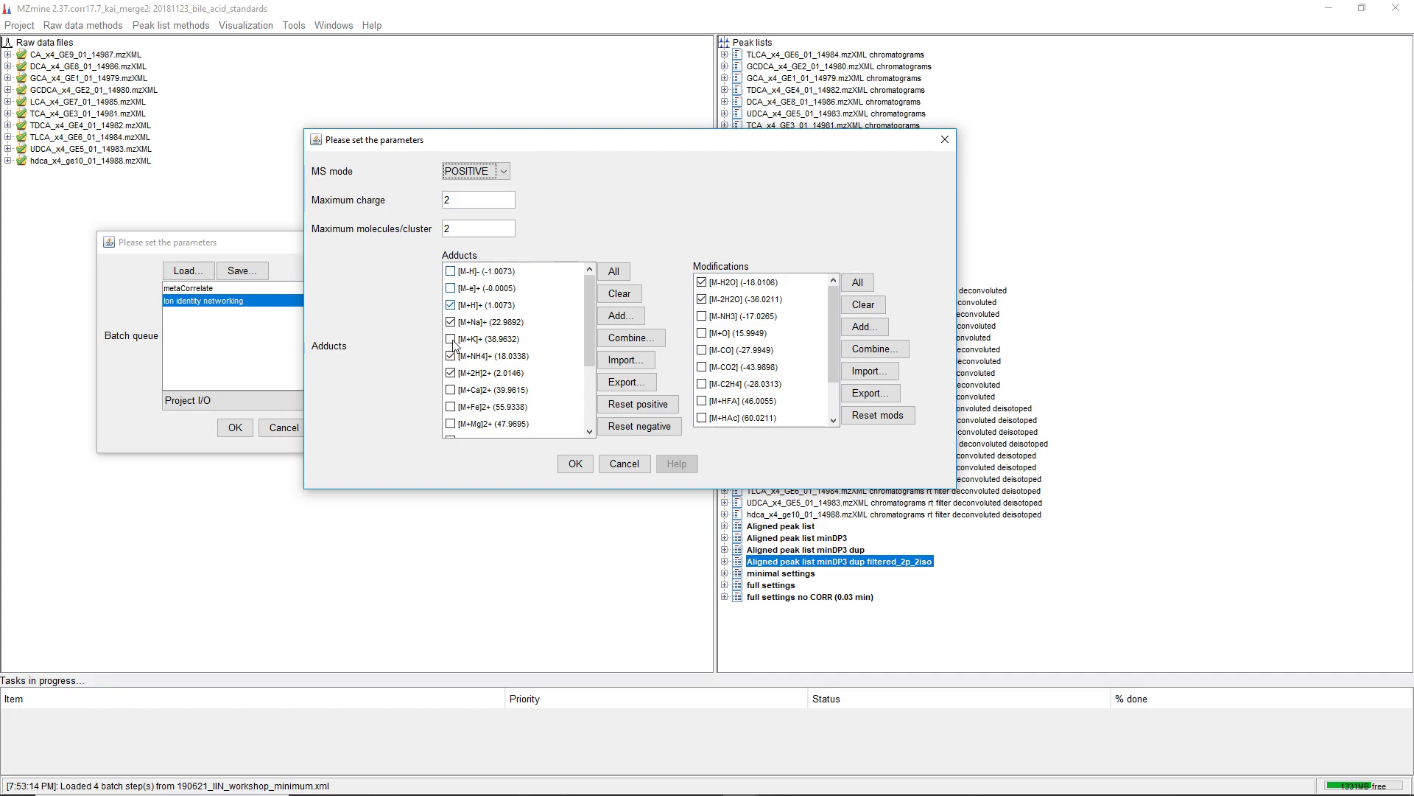
pyautogui.click(447, 230)
pyautogui.moveTo(589, 301); pyautogui.dragTo(586, 317)
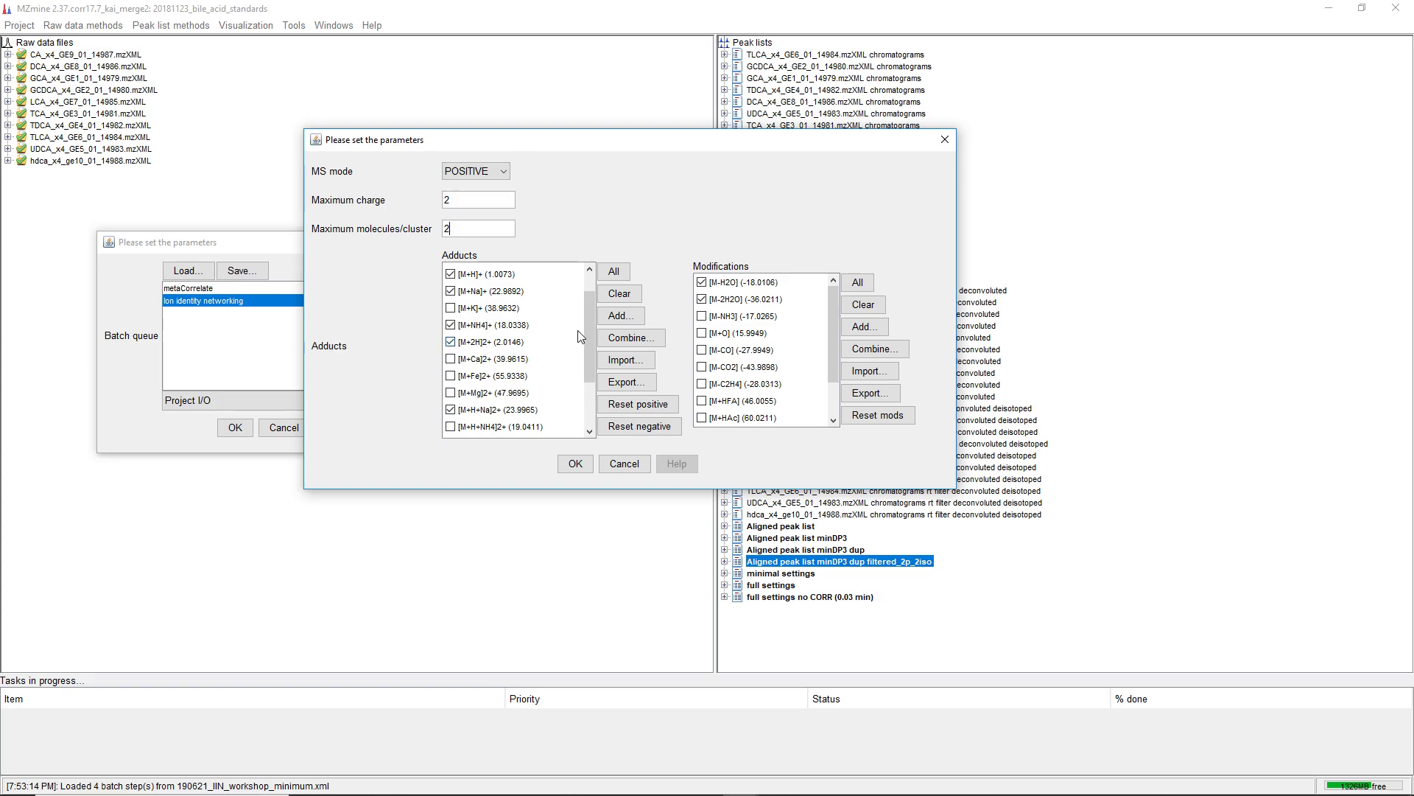
pyautogui.moveTo(586, 330); pyautogui.dragTo(586, 382)
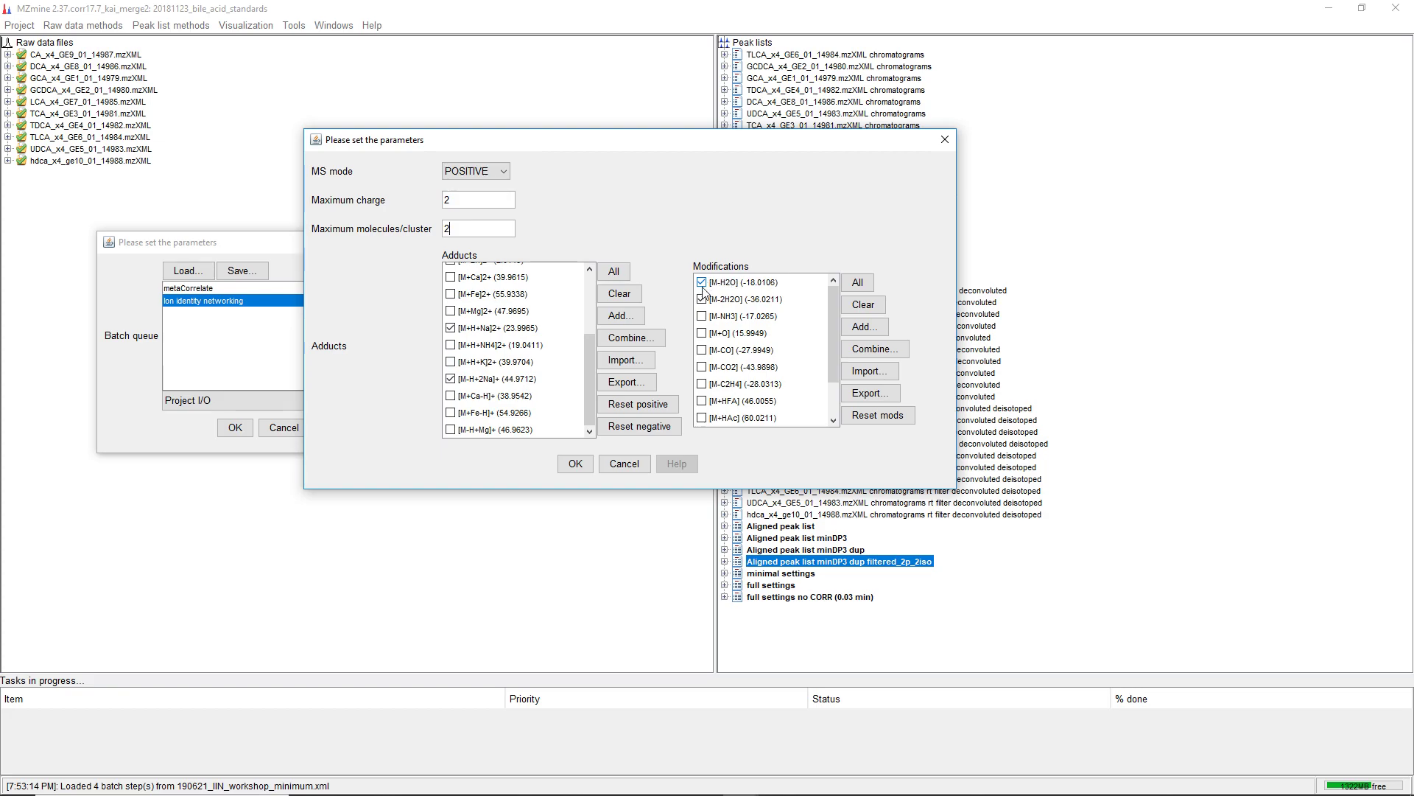
pyautogui.click(582, 470)
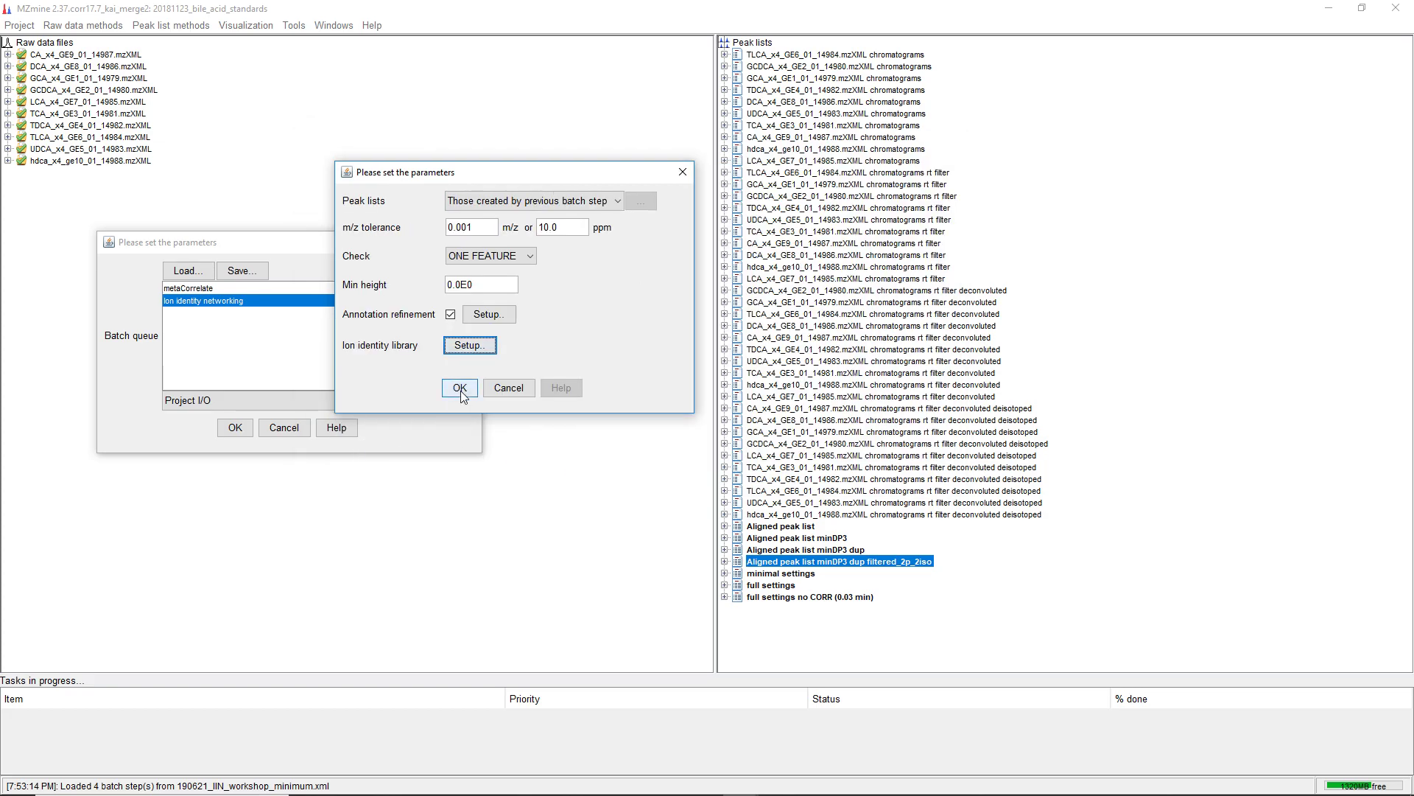
pyautogui.click(464, 393)
# Run the batch queue and open the resulting PEARSON-correlated aligned peak list
pyautogui.click(198, 289)
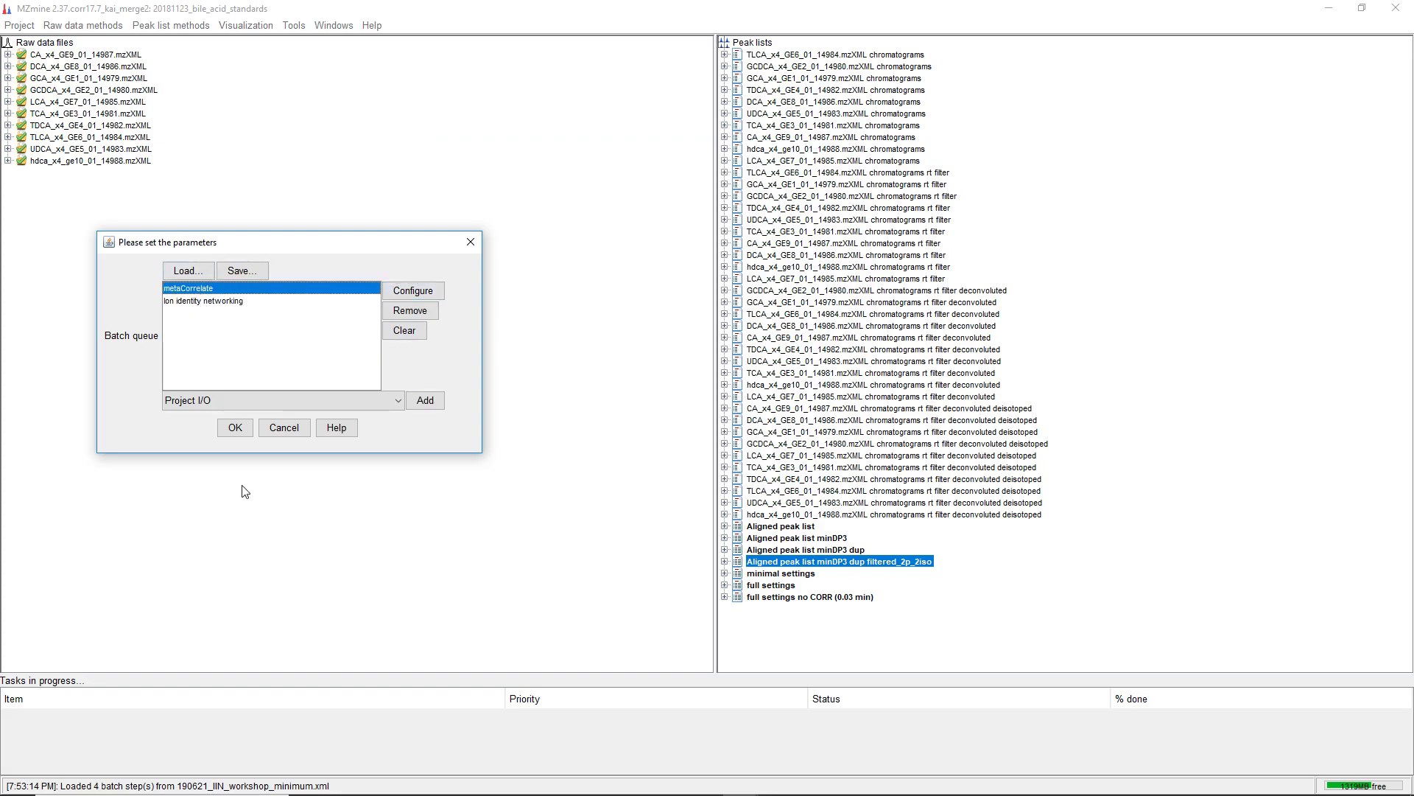
pyautogui.click(235, 428)
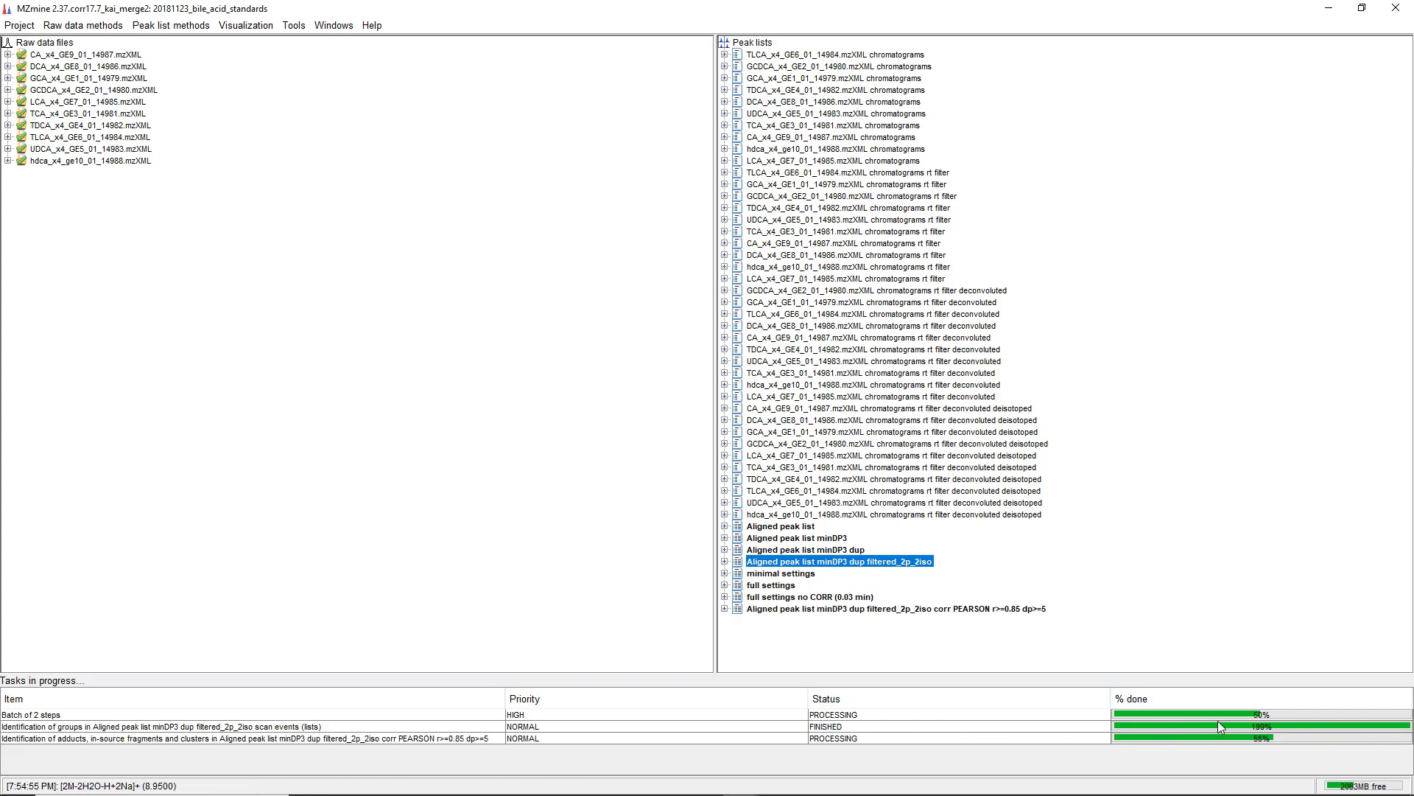
pyautogui.click(886, 610)
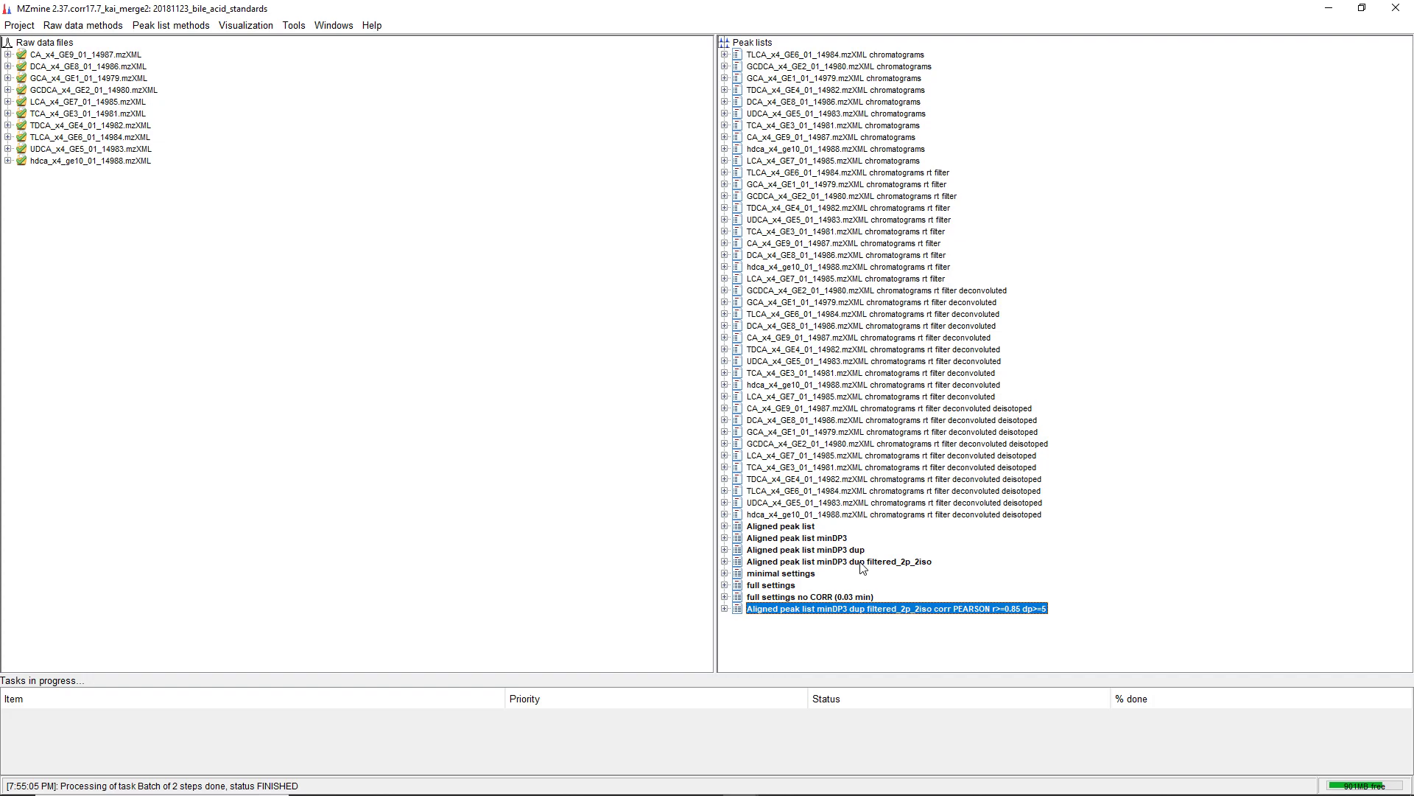
pyautogui.doubleClick(772, 614)
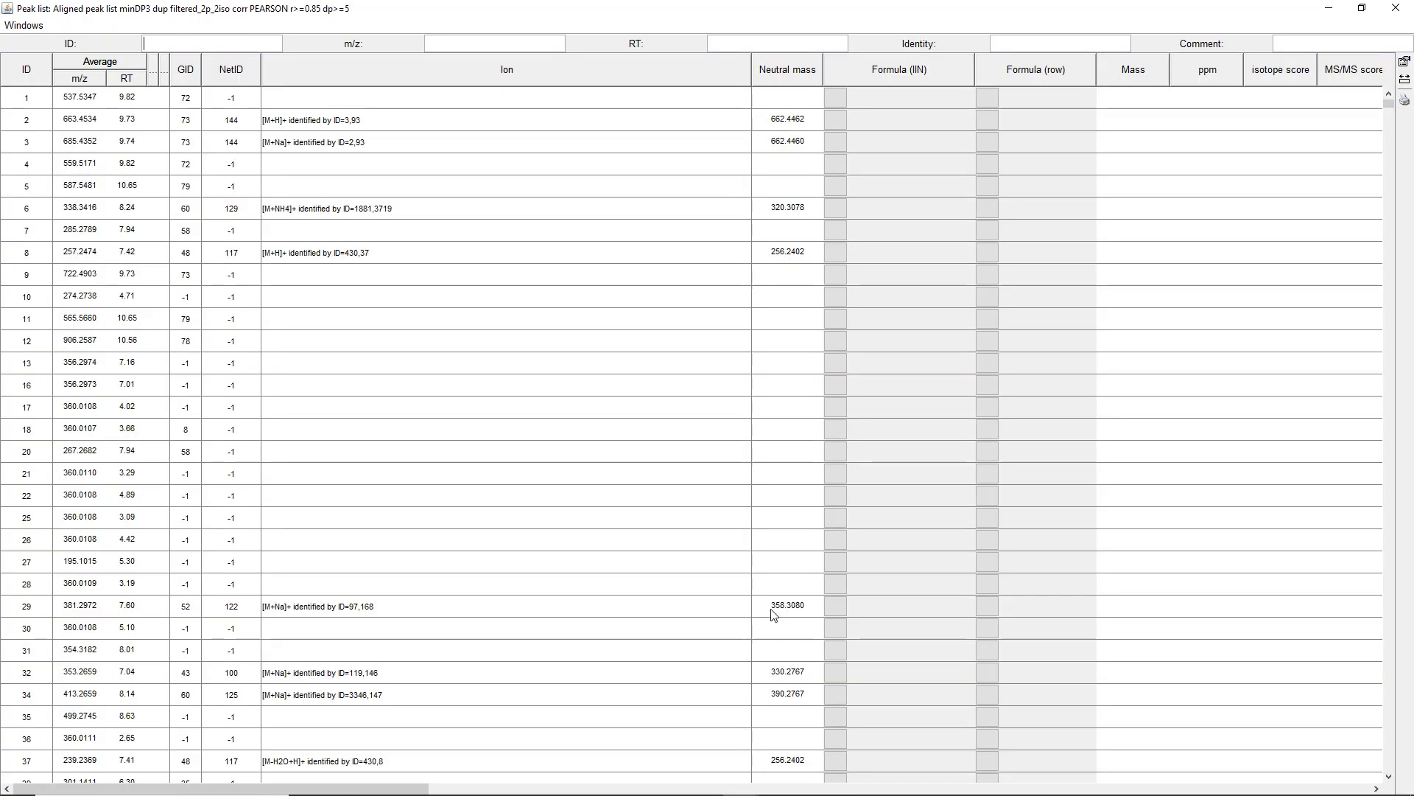
# Sort the peak list table by m/z and by NetID and browse the ion identity networks
pyautogui.click(92, 78)
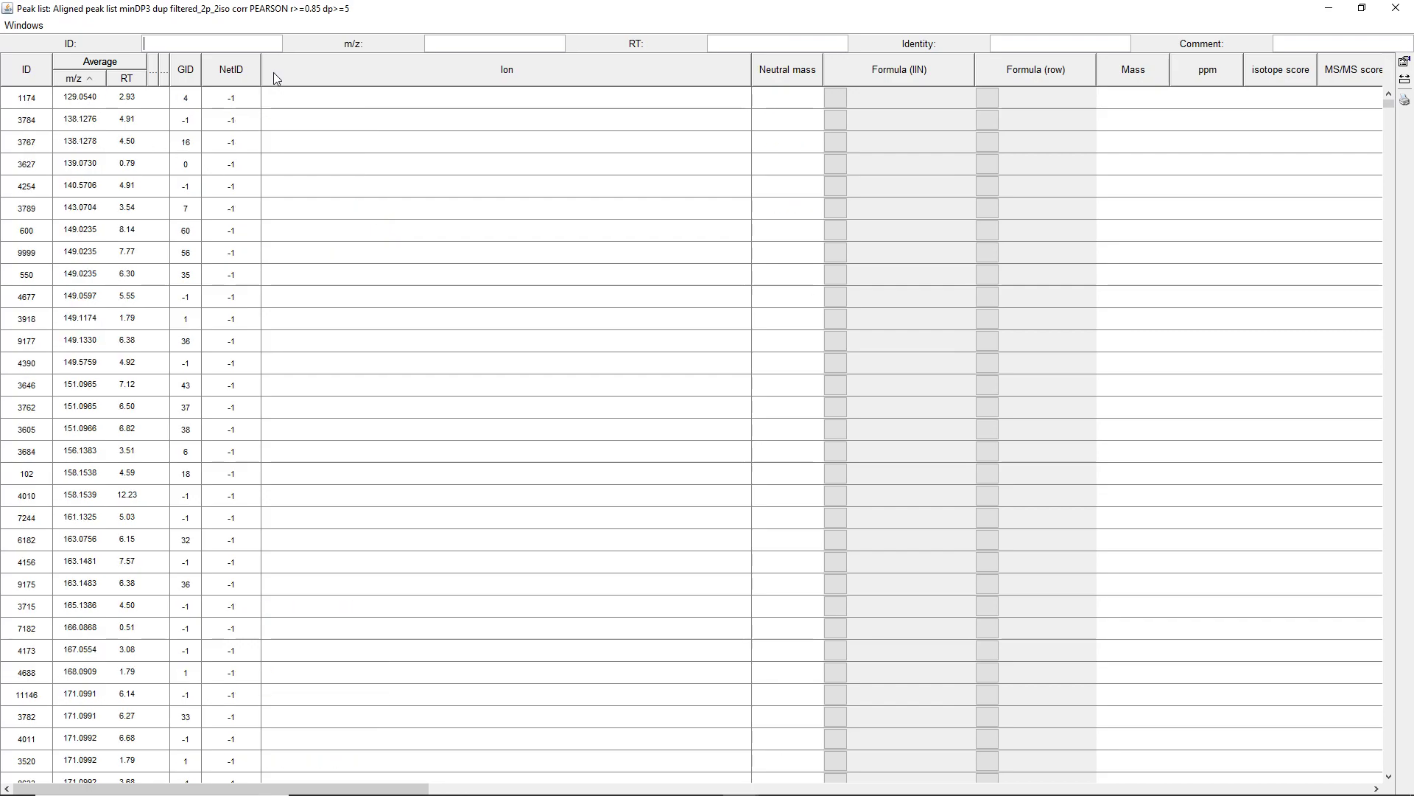
pyautogui.click(240, 77)
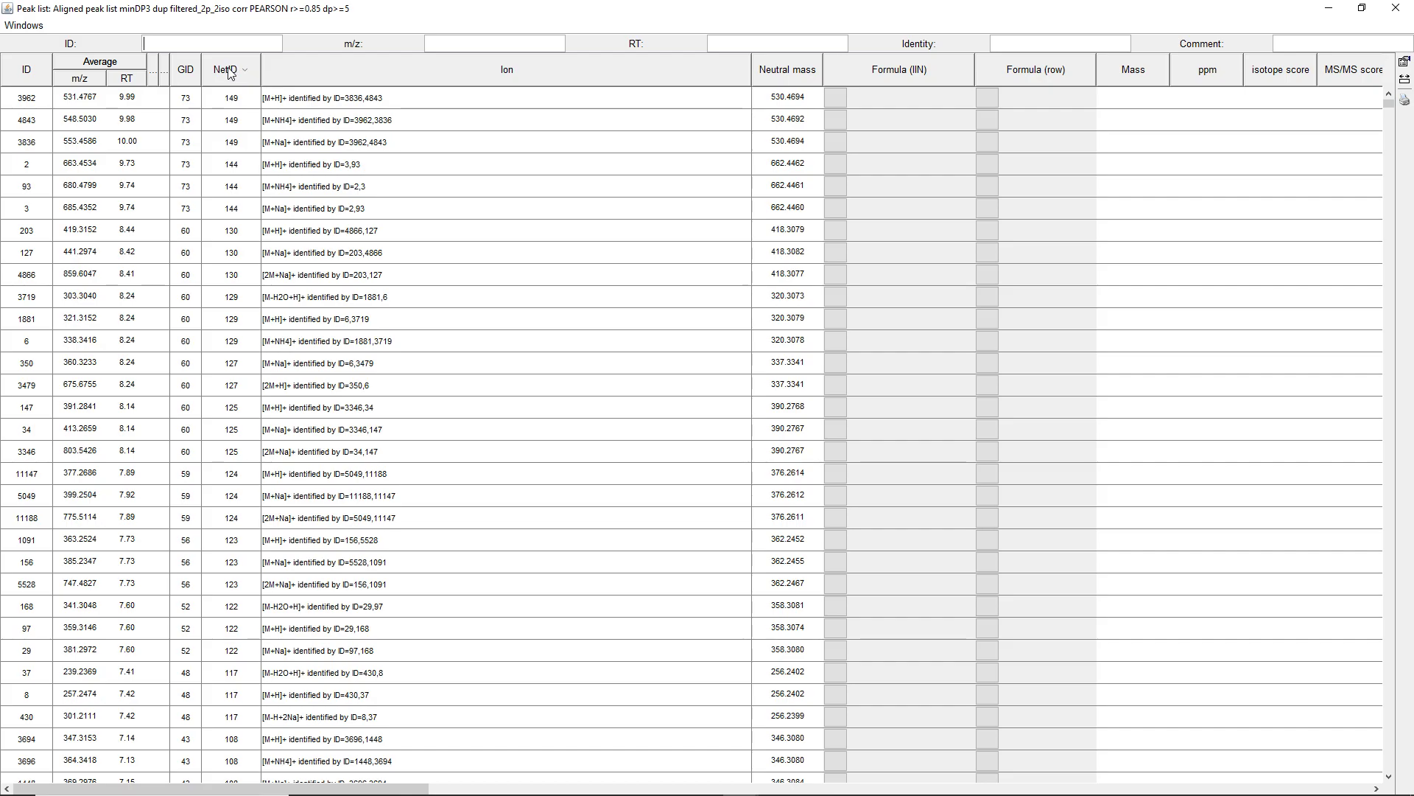
pyautogui.scroll(-20, 422, 317)
pyautogui.scroll(-20, 422, 316)
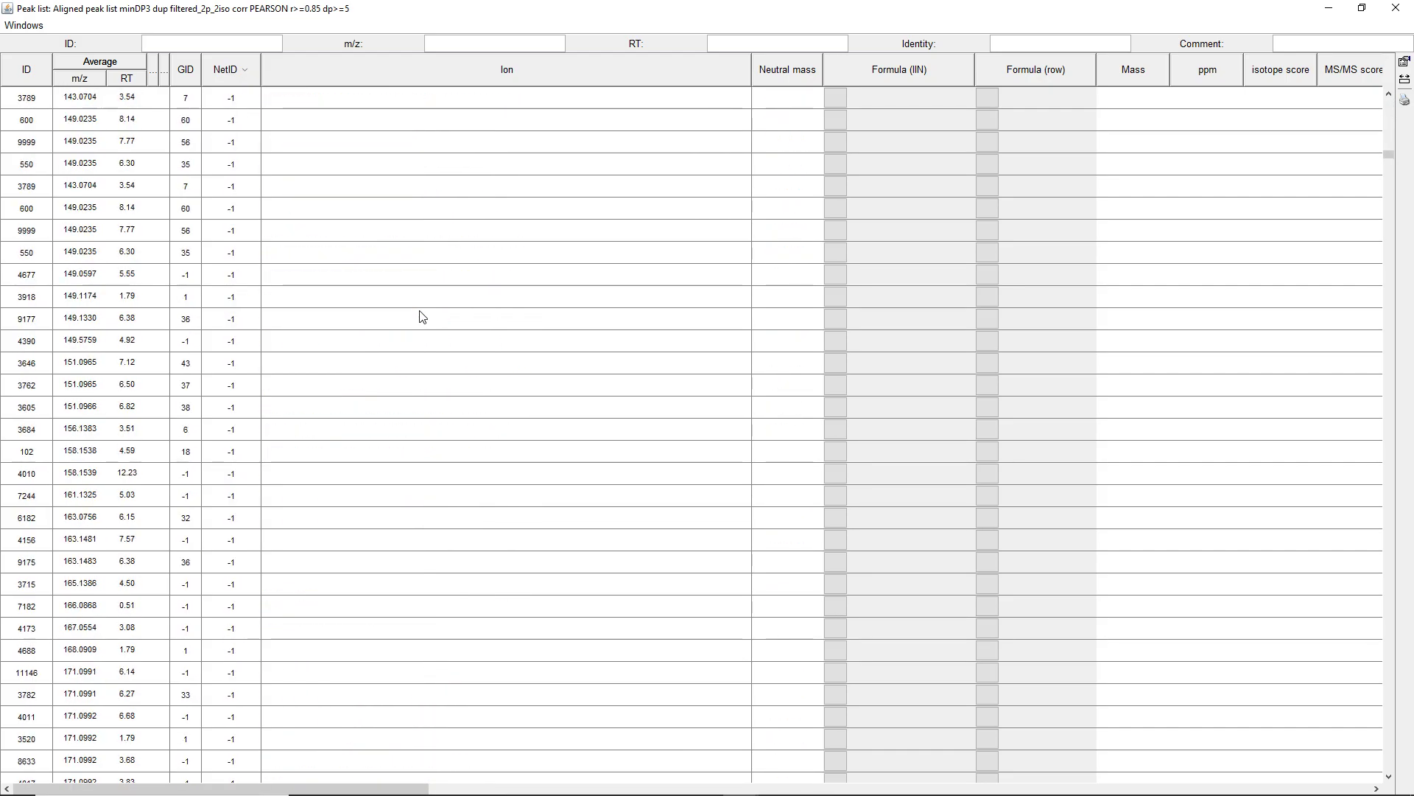
pyautogui.scroll(10, 422, 317)
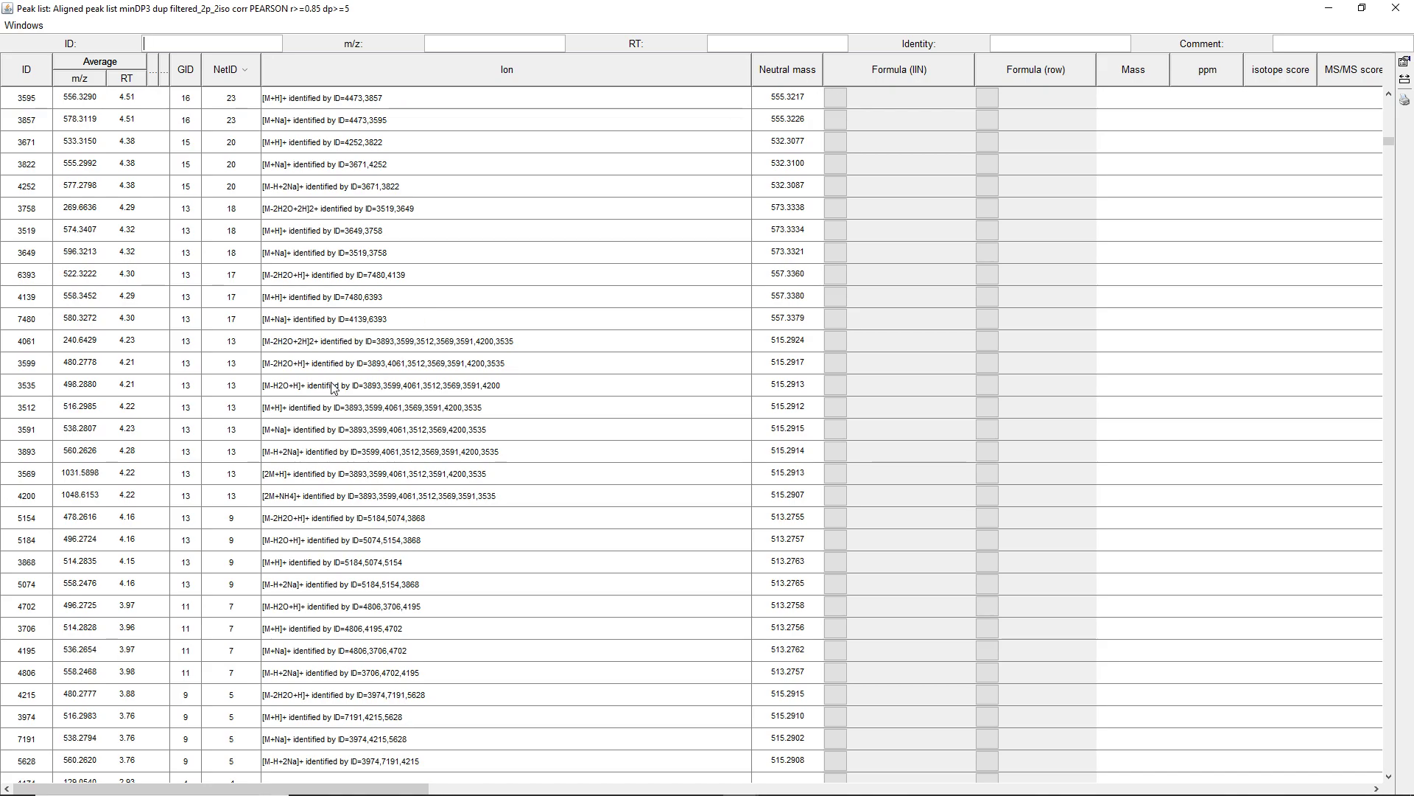
# Select all rows of ion network 13 and close the peak list window
pyautogui.keyDown('shift'); pyautogui.click(116, 344); pyautogui.keyUp('shift')
pyautogui.click(103, 343)
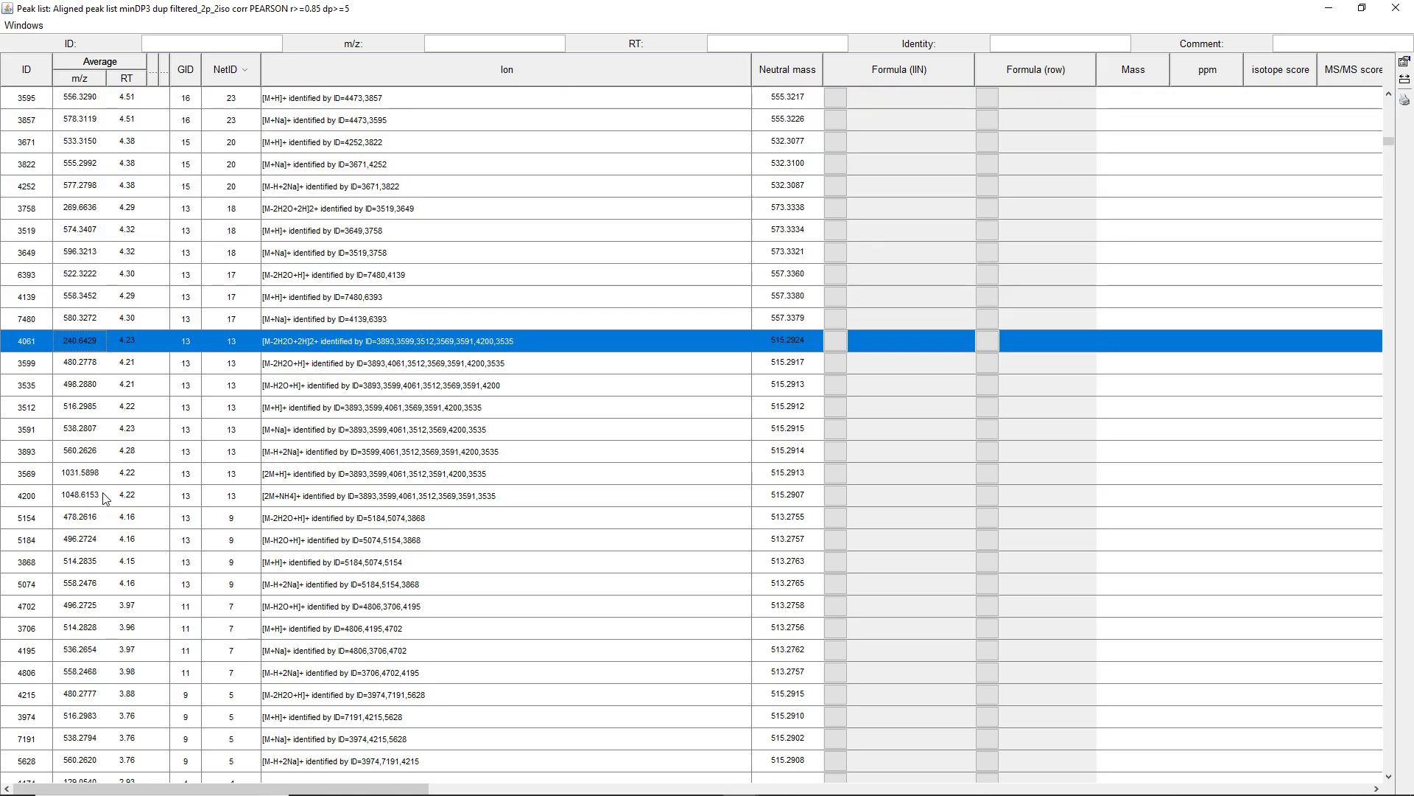
pyautogui.keyDown('shift'); pyautogui.click(115, 493); pyautogui.keyUp('shift')
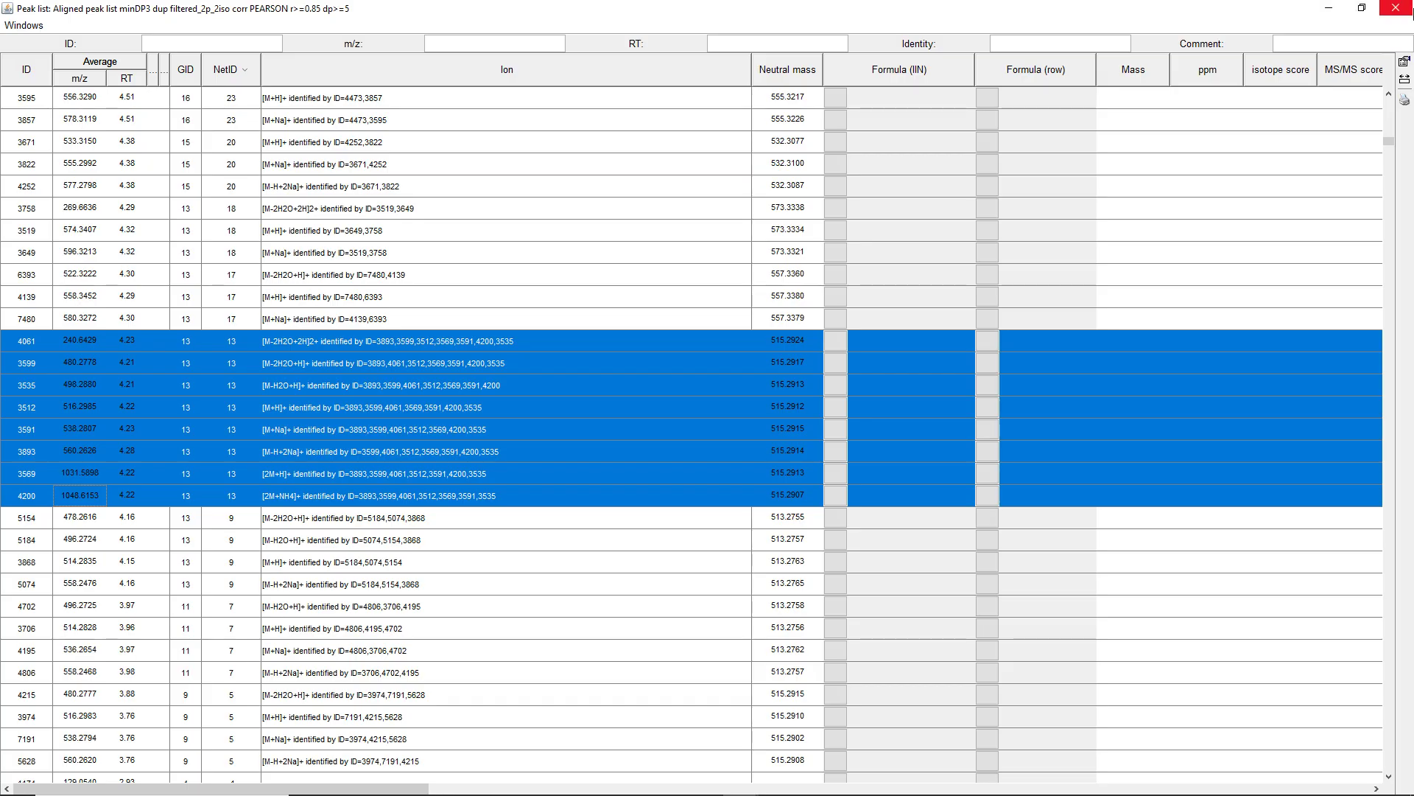
pyautogui.click(1396, 8)
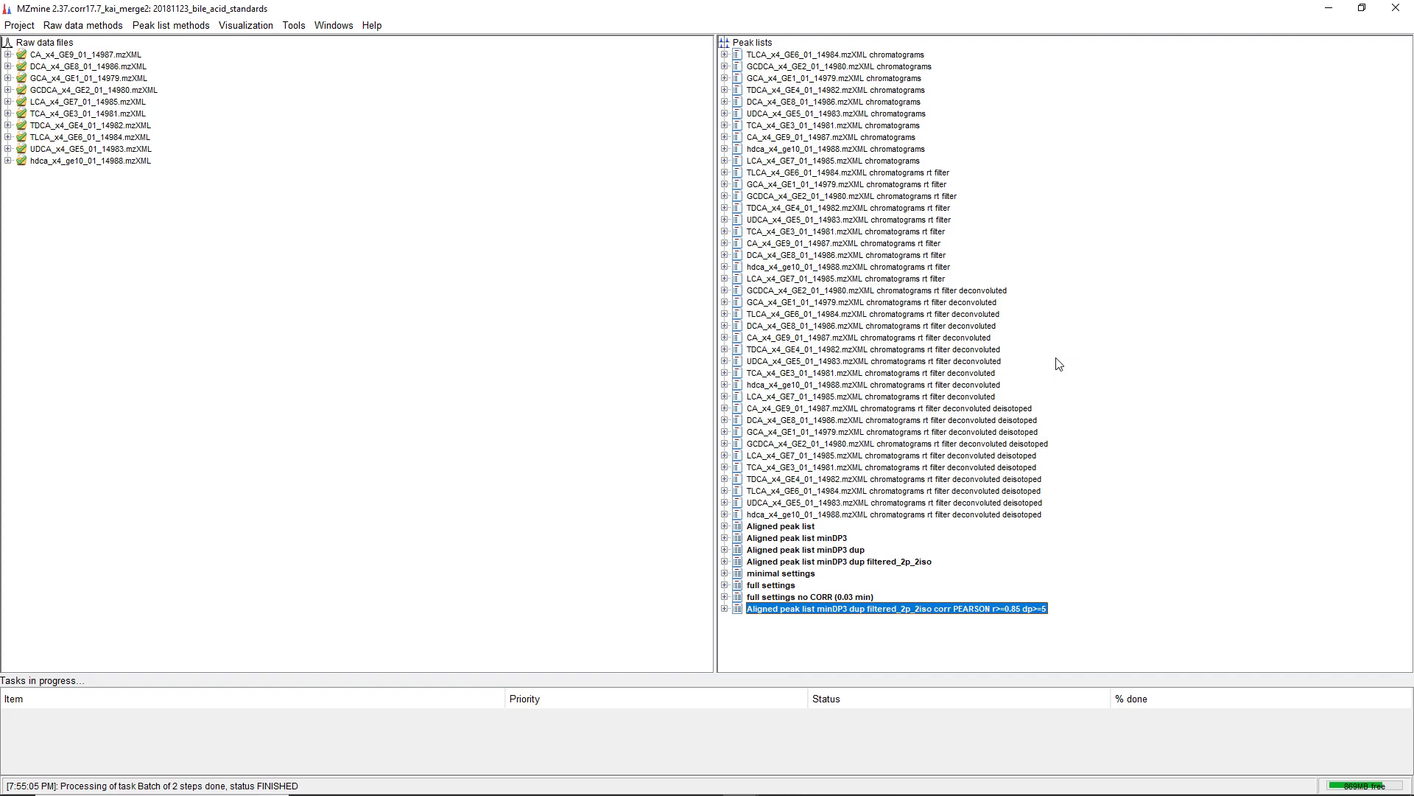
pyautogui.click(204, 27)
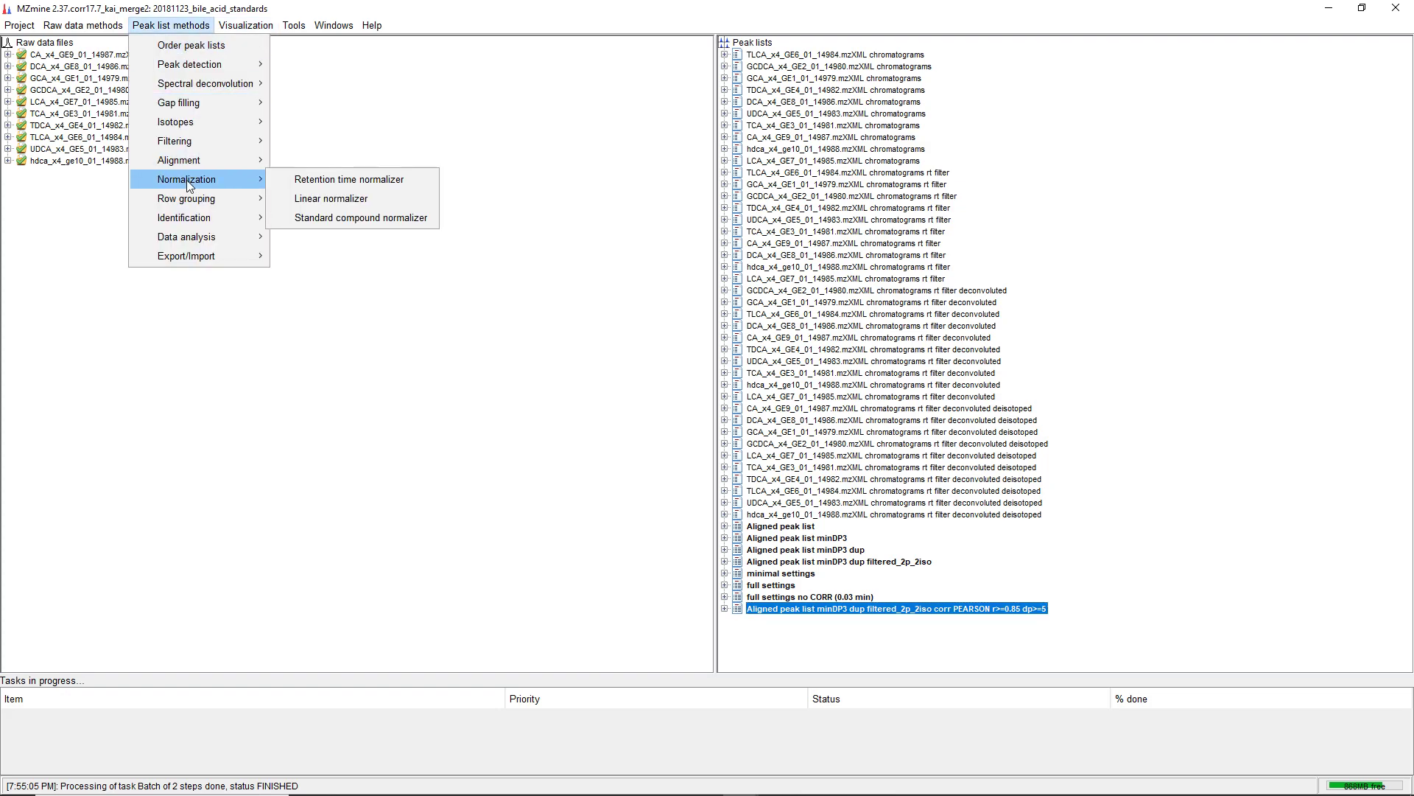
pyautogui.moveTo(187, 223)
pyautogui.moveTo(310, 217)
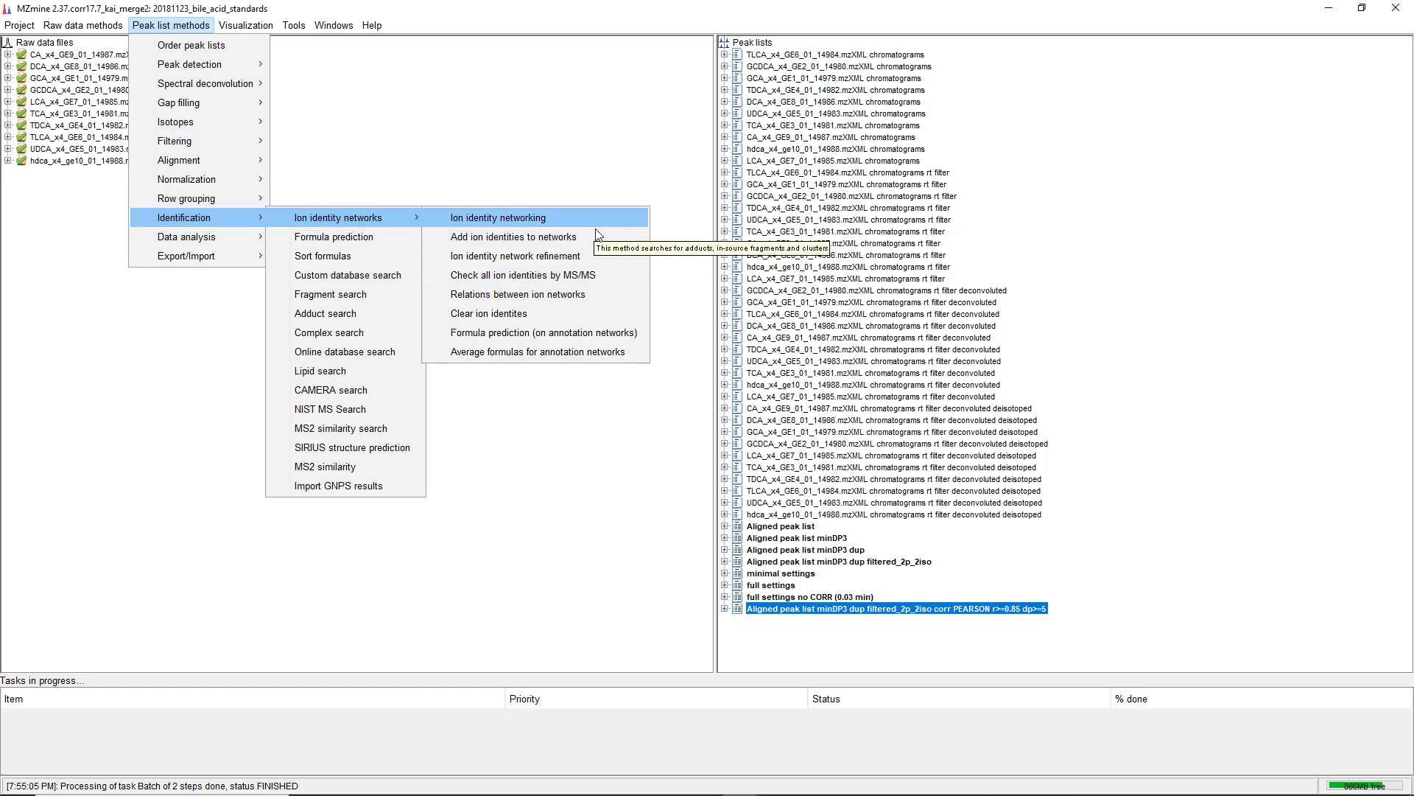
pyautogui.click(577, 532)
# Select the aligned peak list minDP3 dup filtered_2p_2iso and load the batch queue file 190621_IIN_workshop_full.xml
pyautogui.click(884, 563)
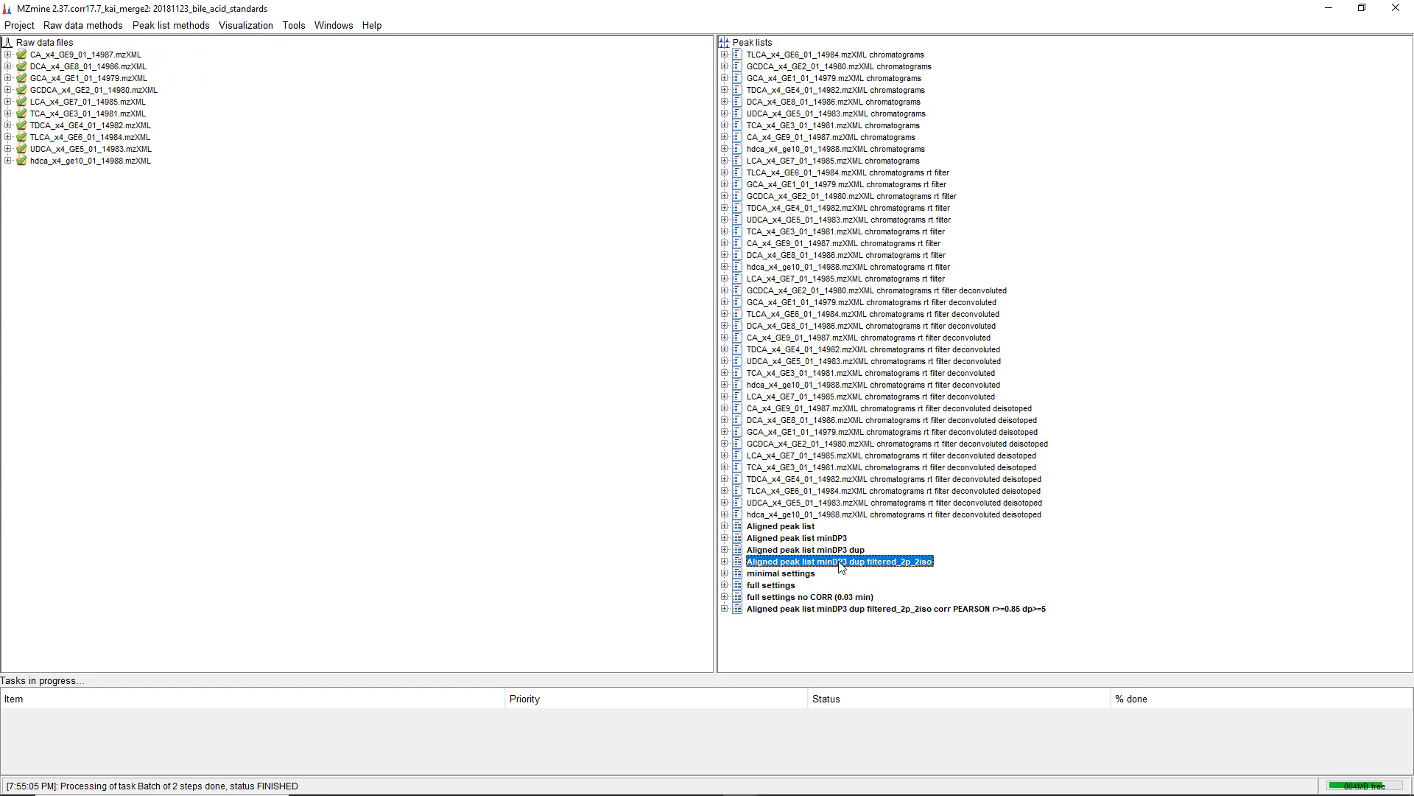
pyautogui.click(27, 27)
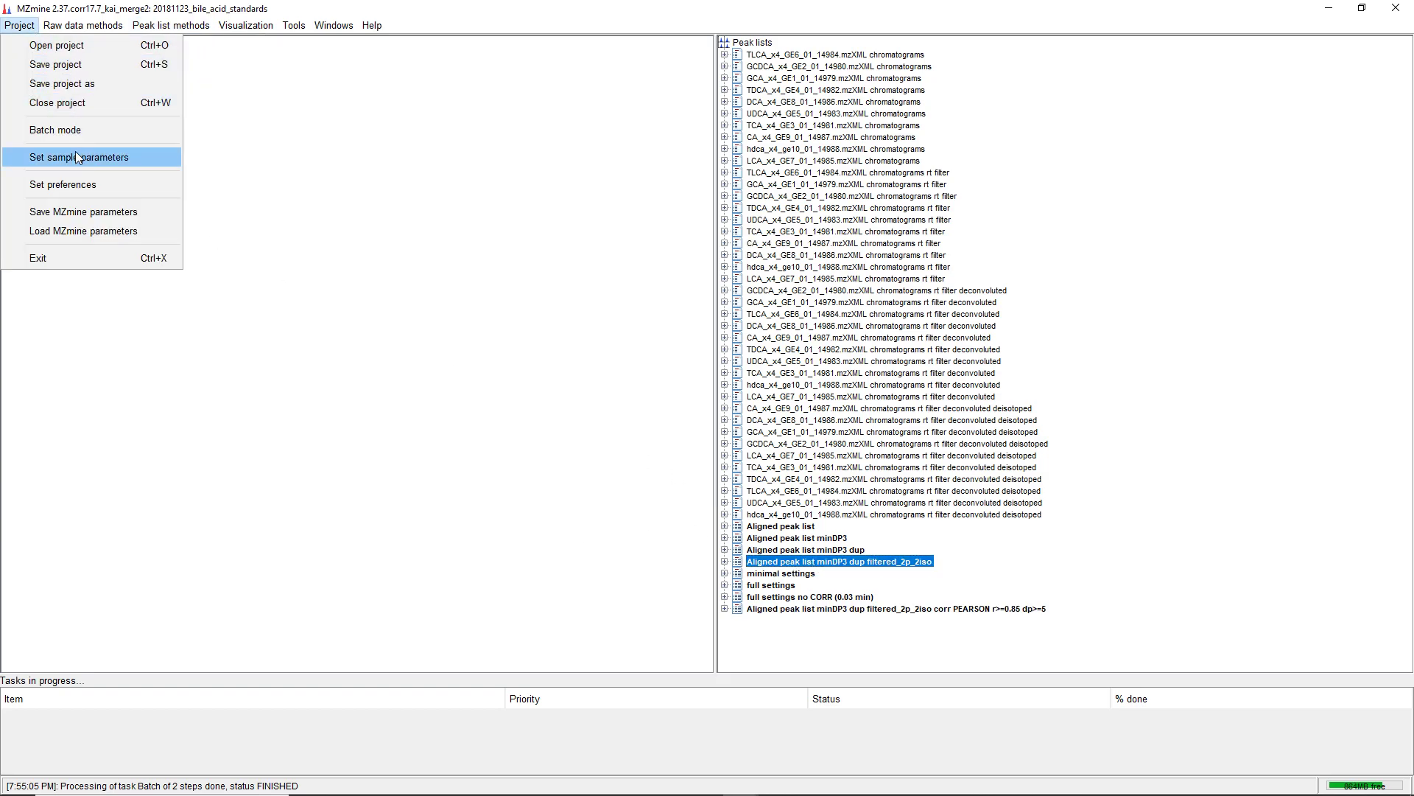
pyautogui.click(78, 130)
pyautogui.click(597, 324)
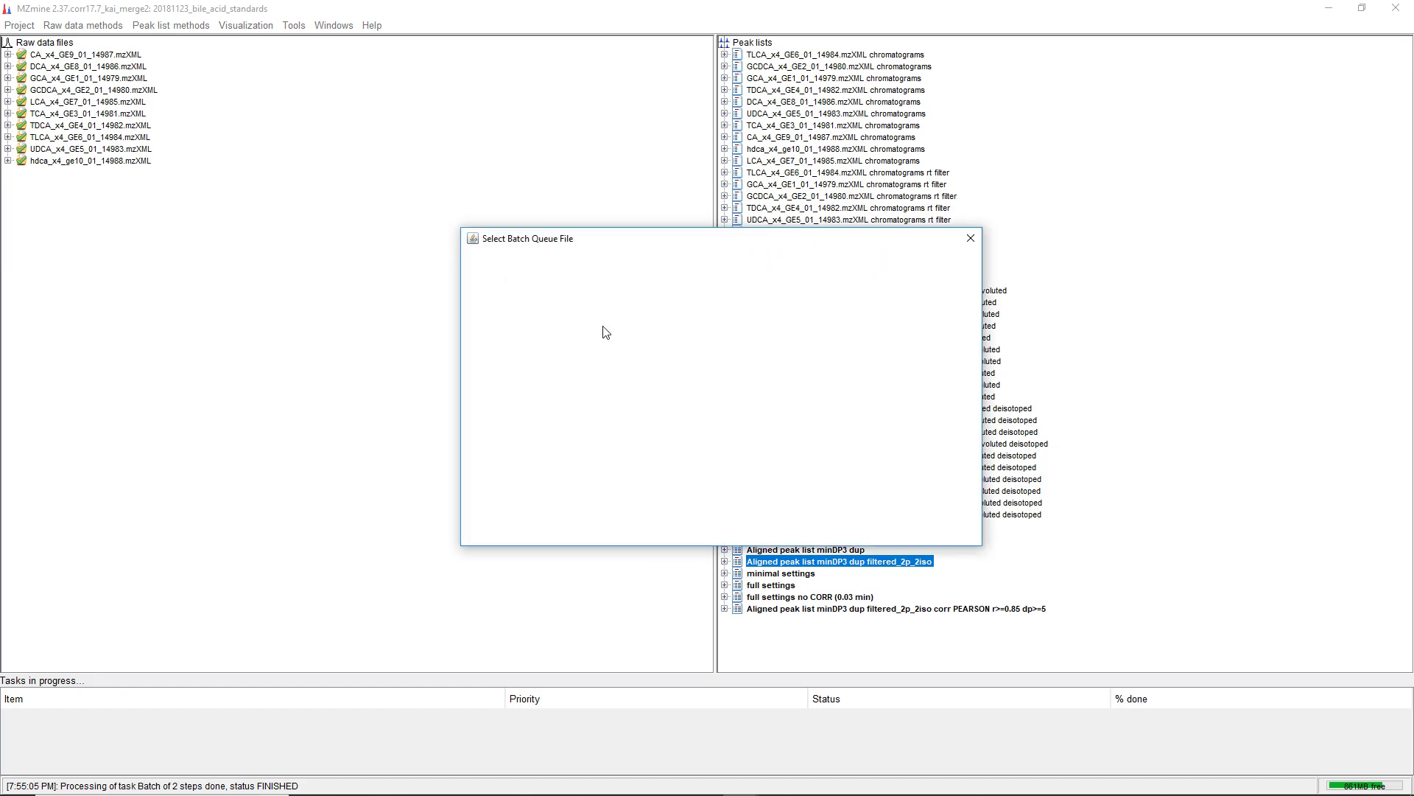
pyautogui.click(509, 367)
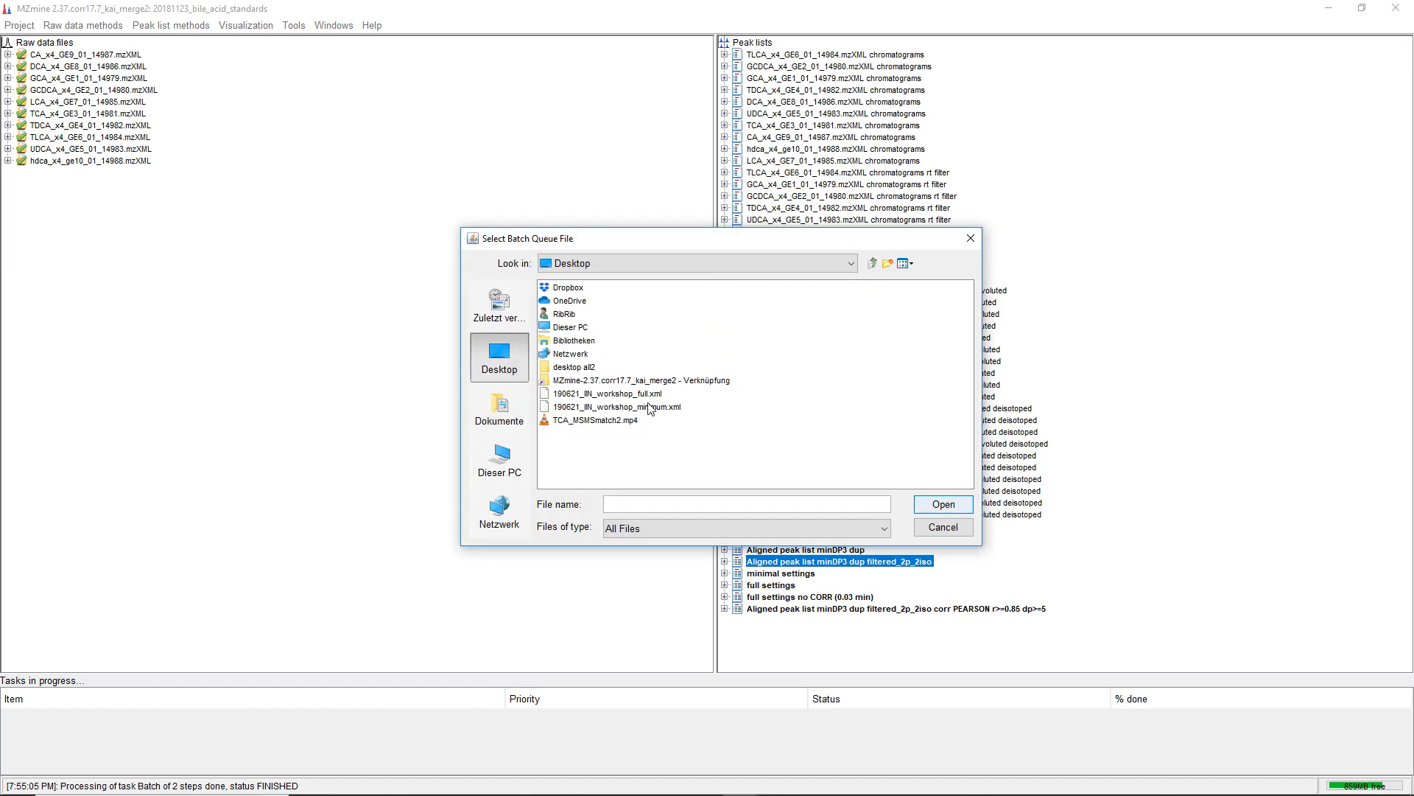
pyautogui.click(649, 406)
pyautogui.click(641, 394)
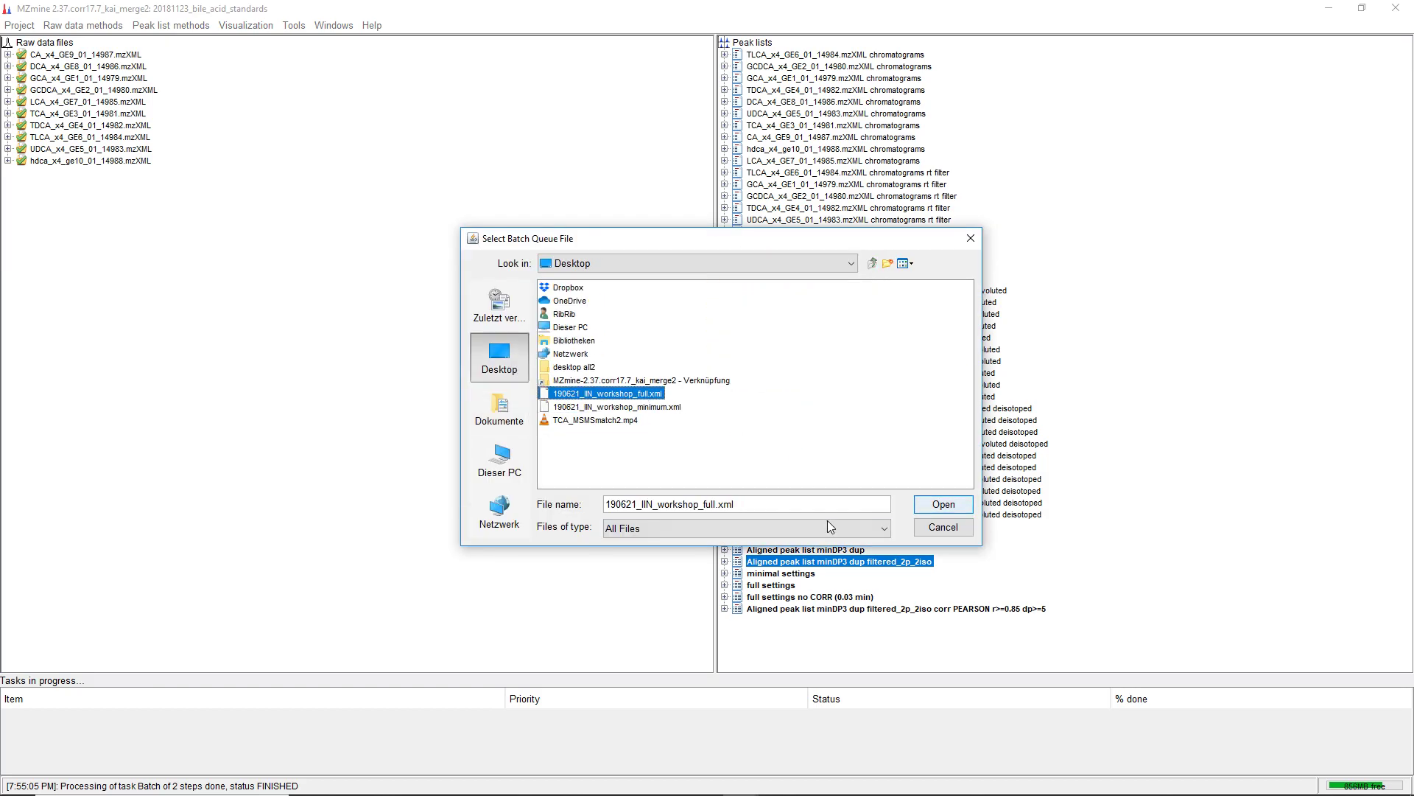
pyautogui.click(922, 508)
pyautogui.click(652, 412)
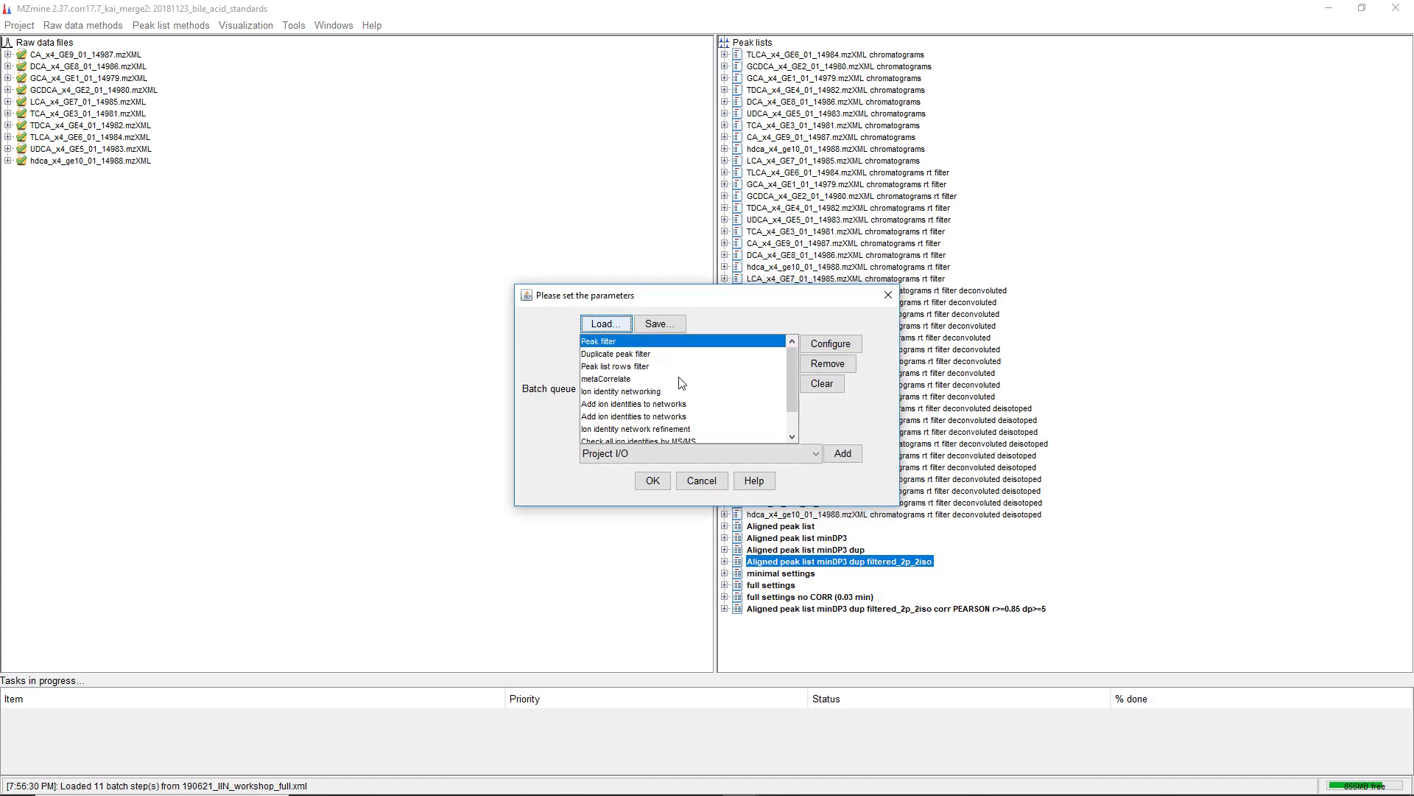
pyautogui.moveTo(663, 295); pyautogui.dragTo(170, 179)
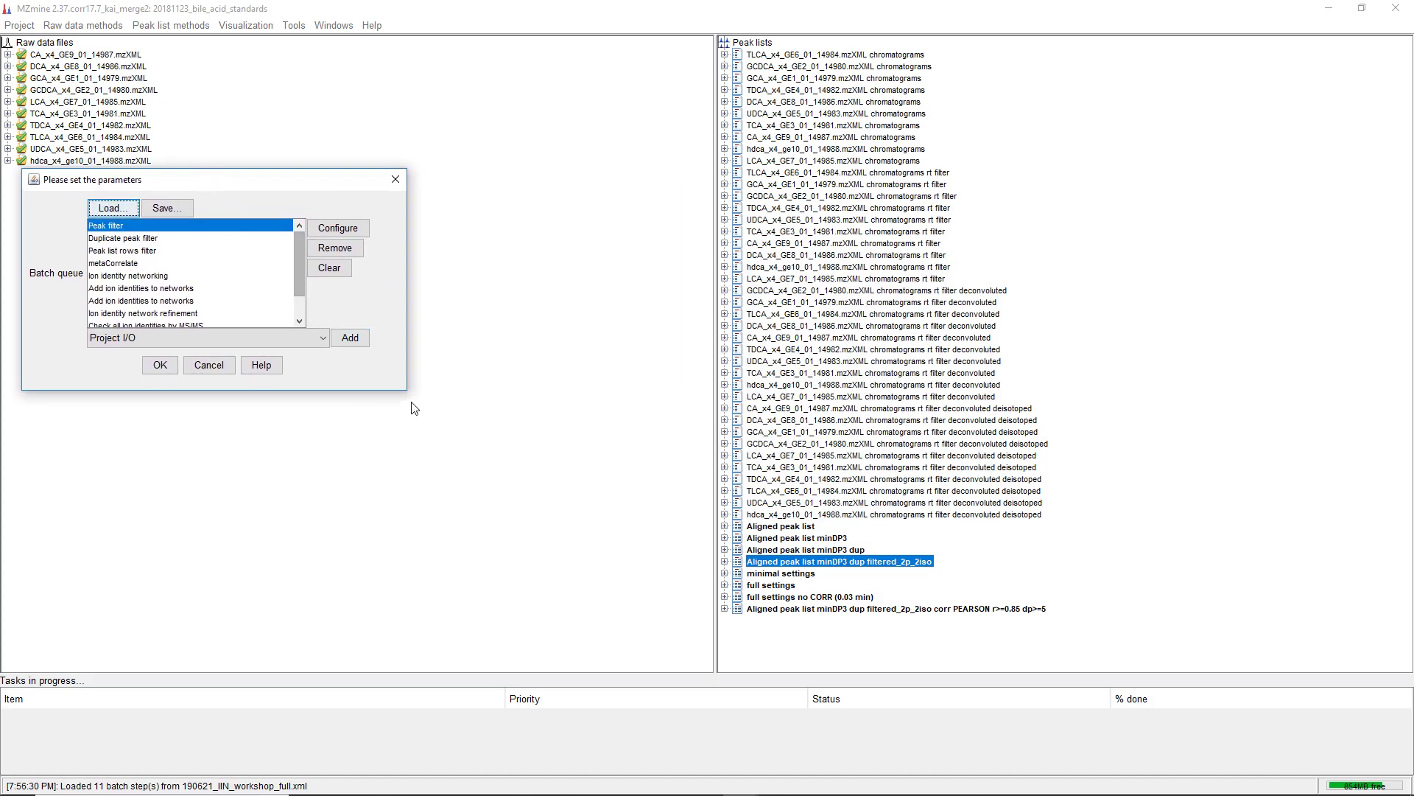
pyautogui.moveTo(406, 389); pyautogui.dragTo(450, 539)
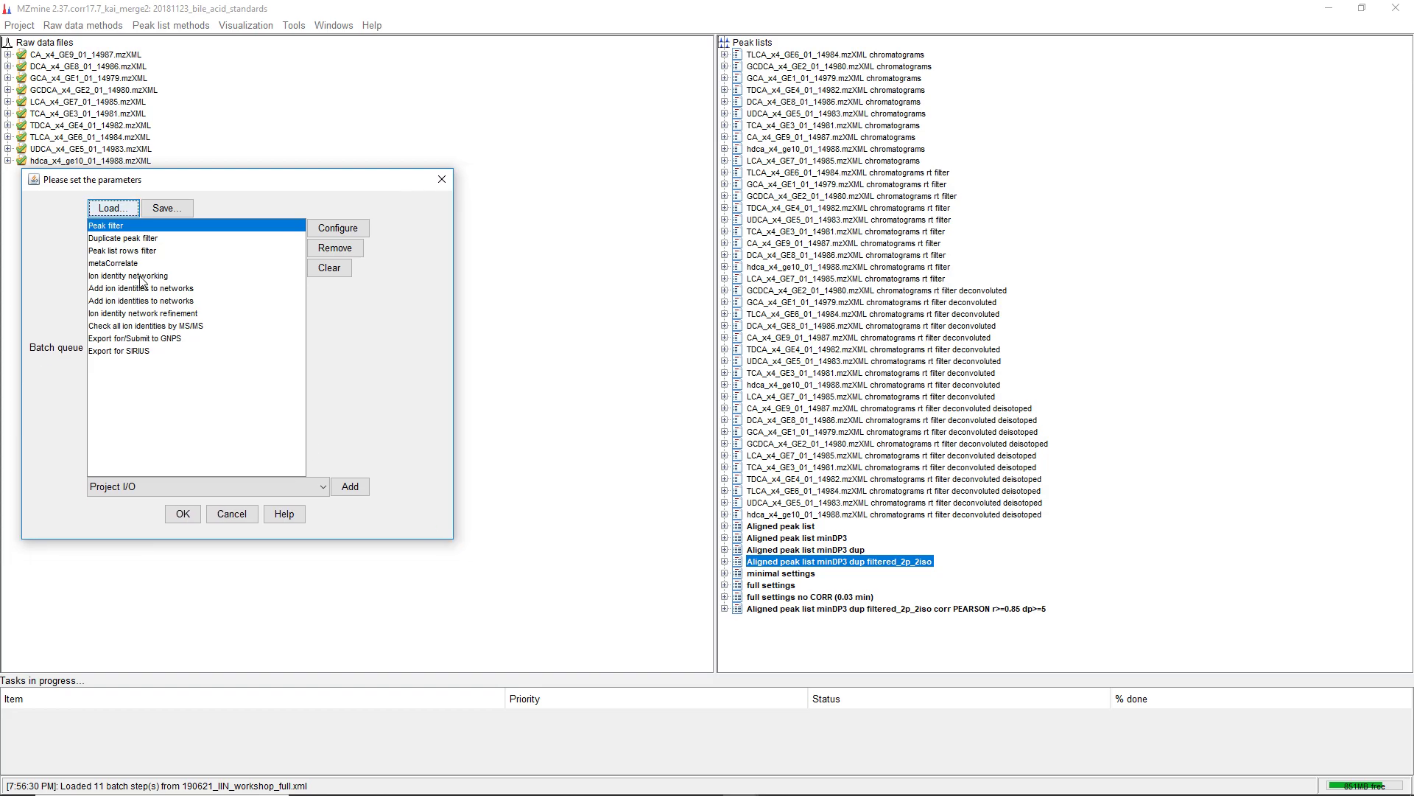
# Review the batch queue's filter steps and the Peak list rows filter parameters without changing them
pyautogui.click(115, 240)
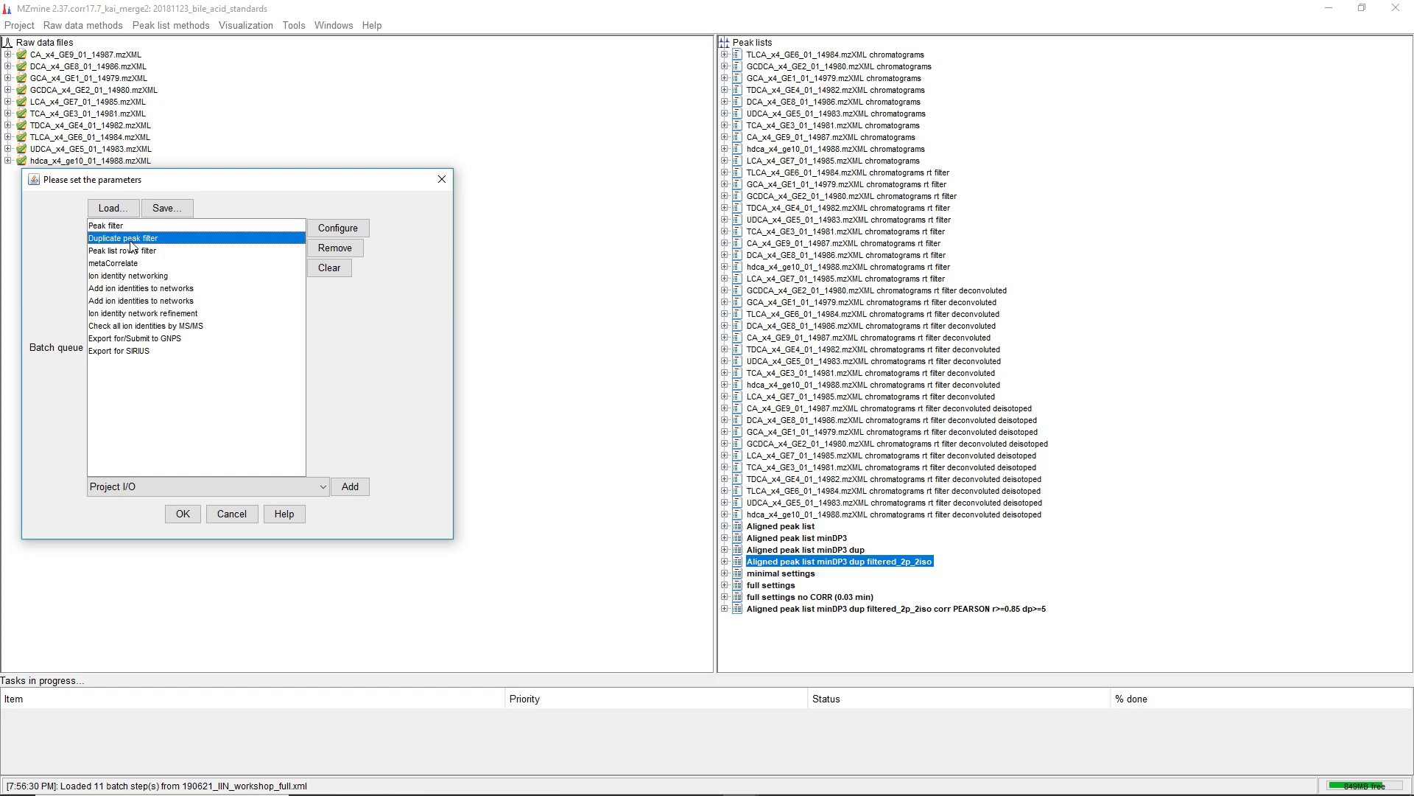
pyautogui.click(172, 252)
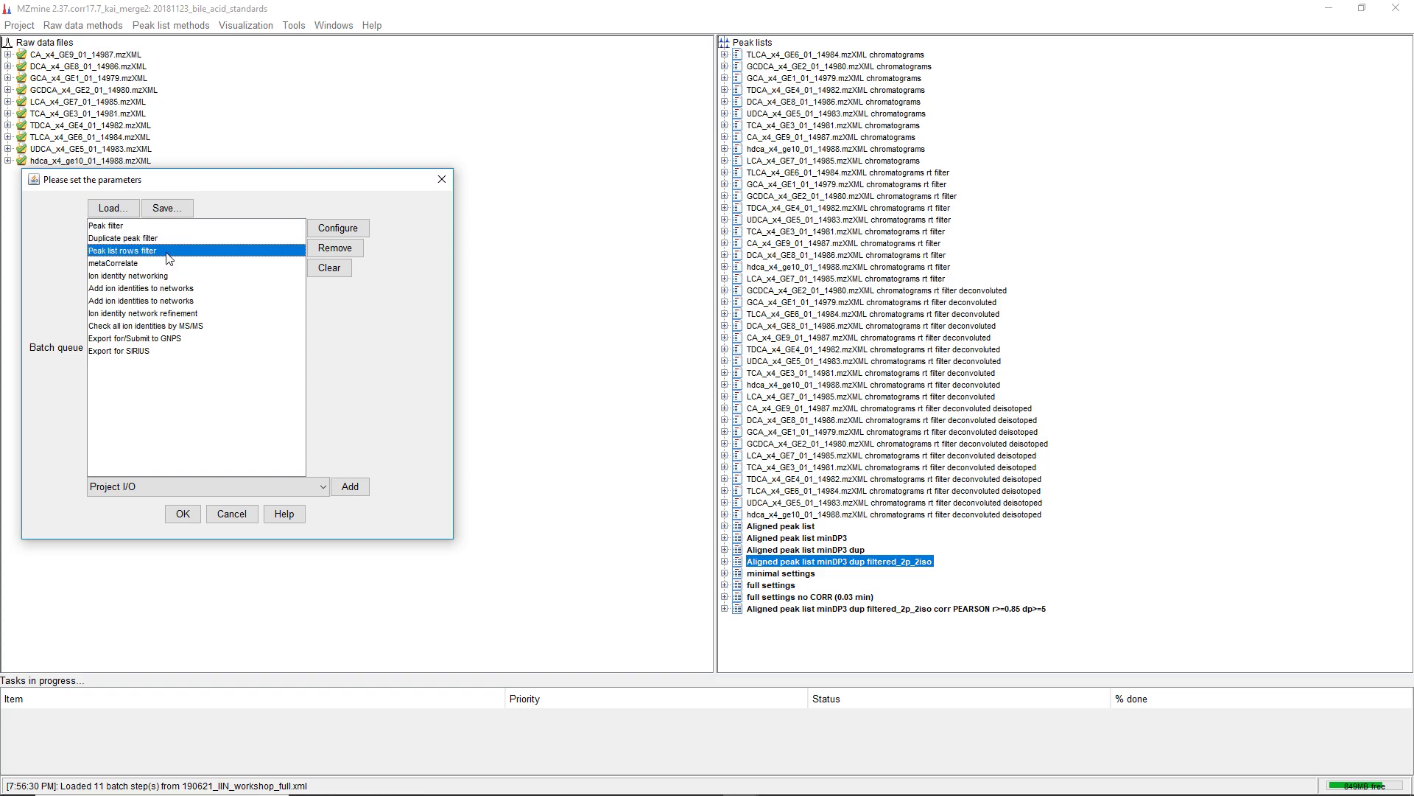
pyautogui.click(338, 228)
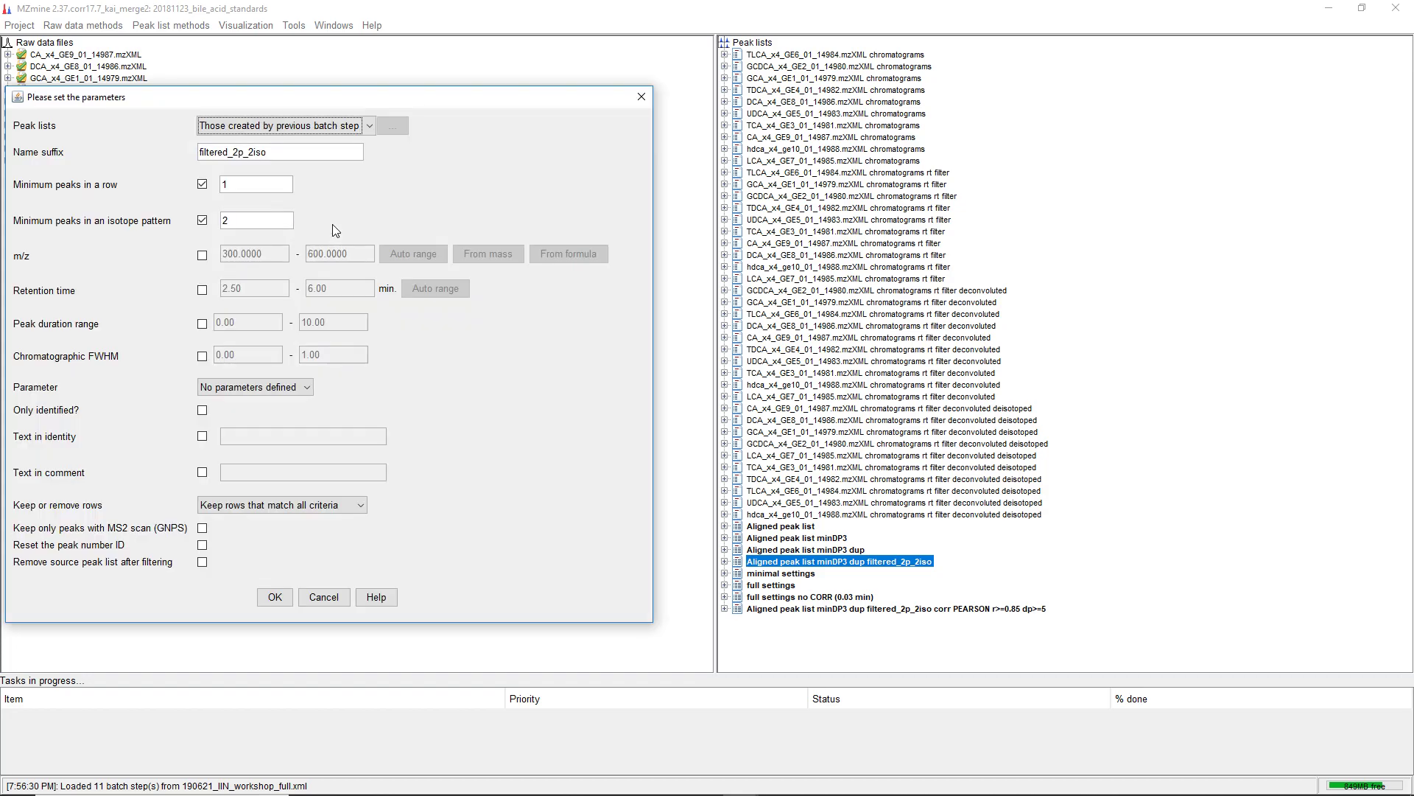
pyautogui.moveTo(291, 102); pyautogui.dragTo(546, 112)
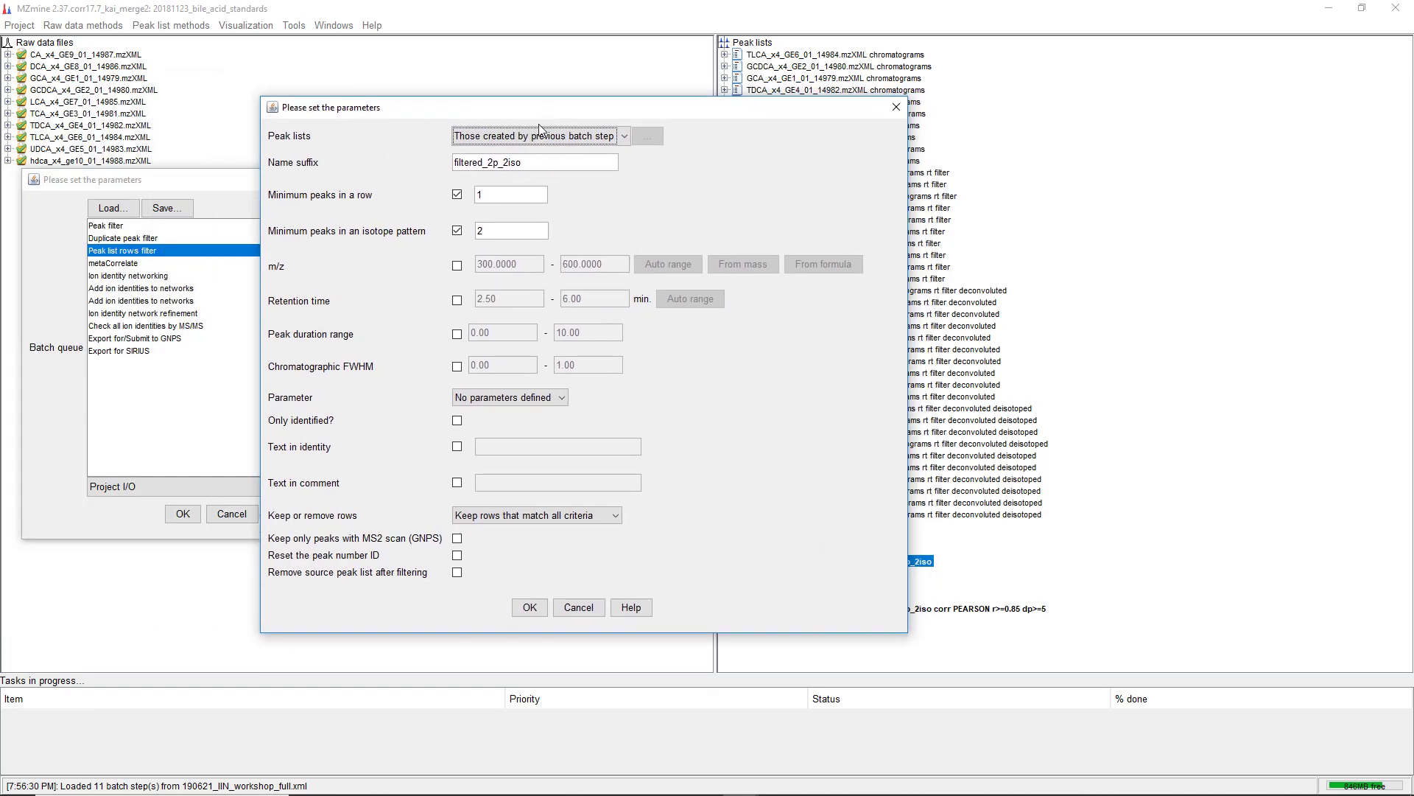
pyautogui.click(502, 231)
pyautogui.click(579, 607)
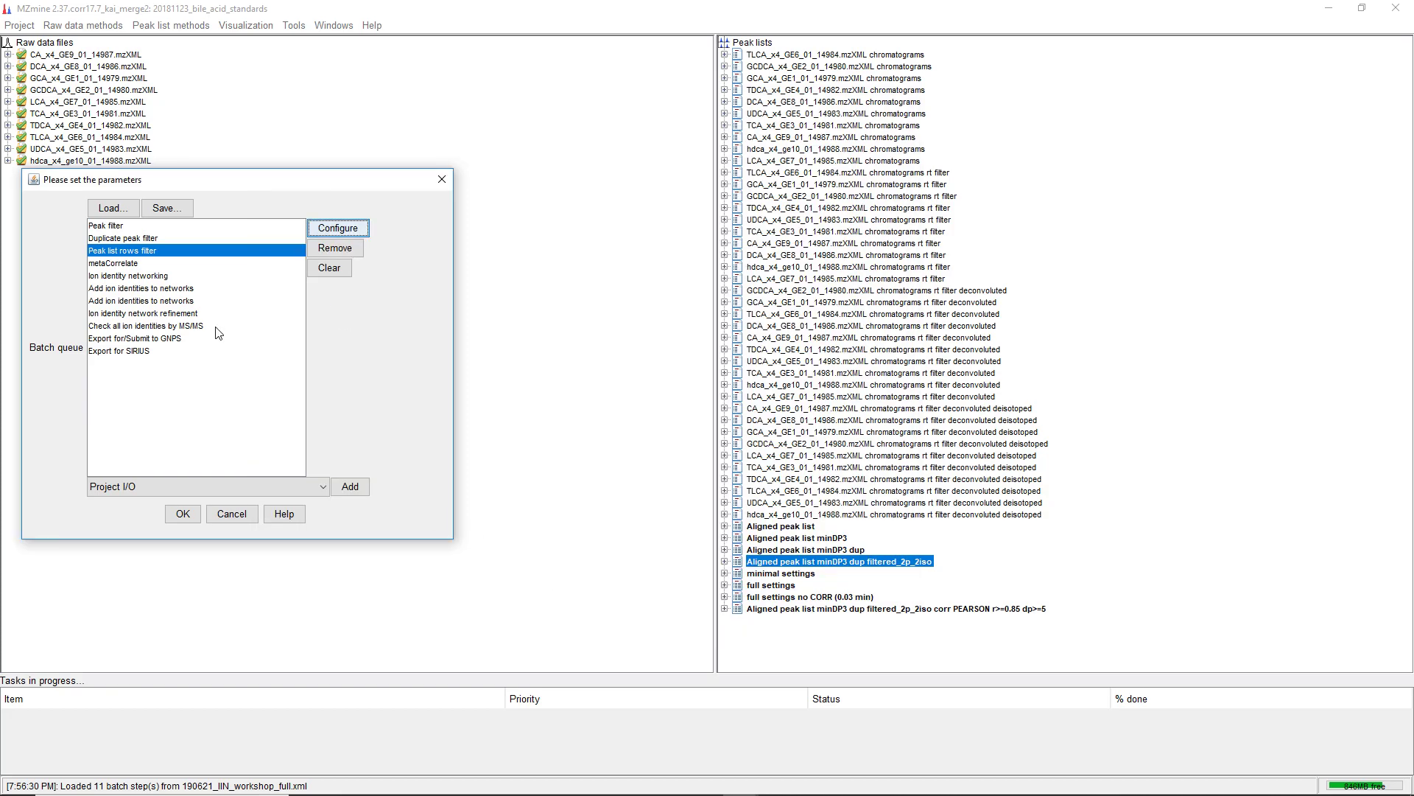
# Remove the Peak filter, Duplicate peak filter and Peak list rows filter steps from the batch queue
pyautogui.click(132, 264)
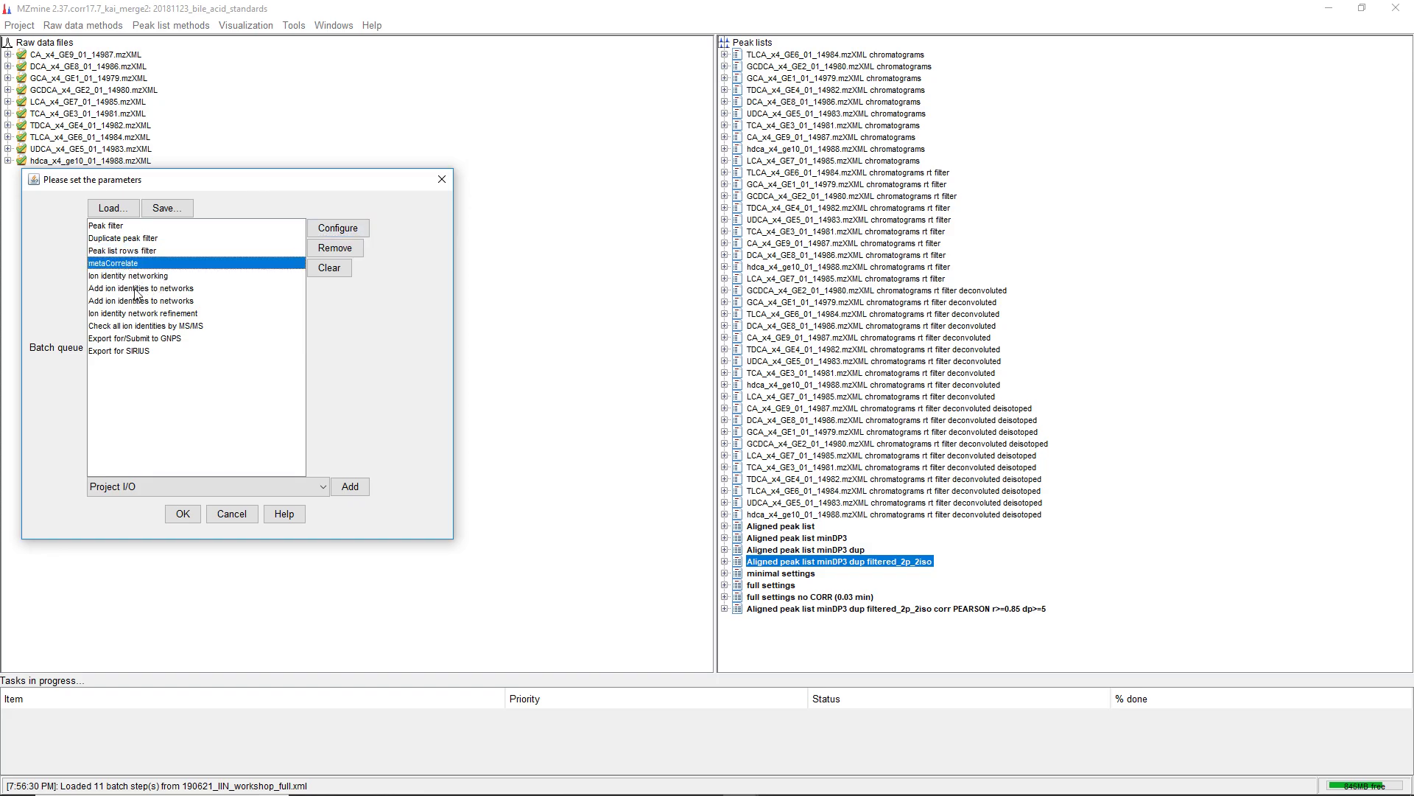
pyautogui.click(109, 225)
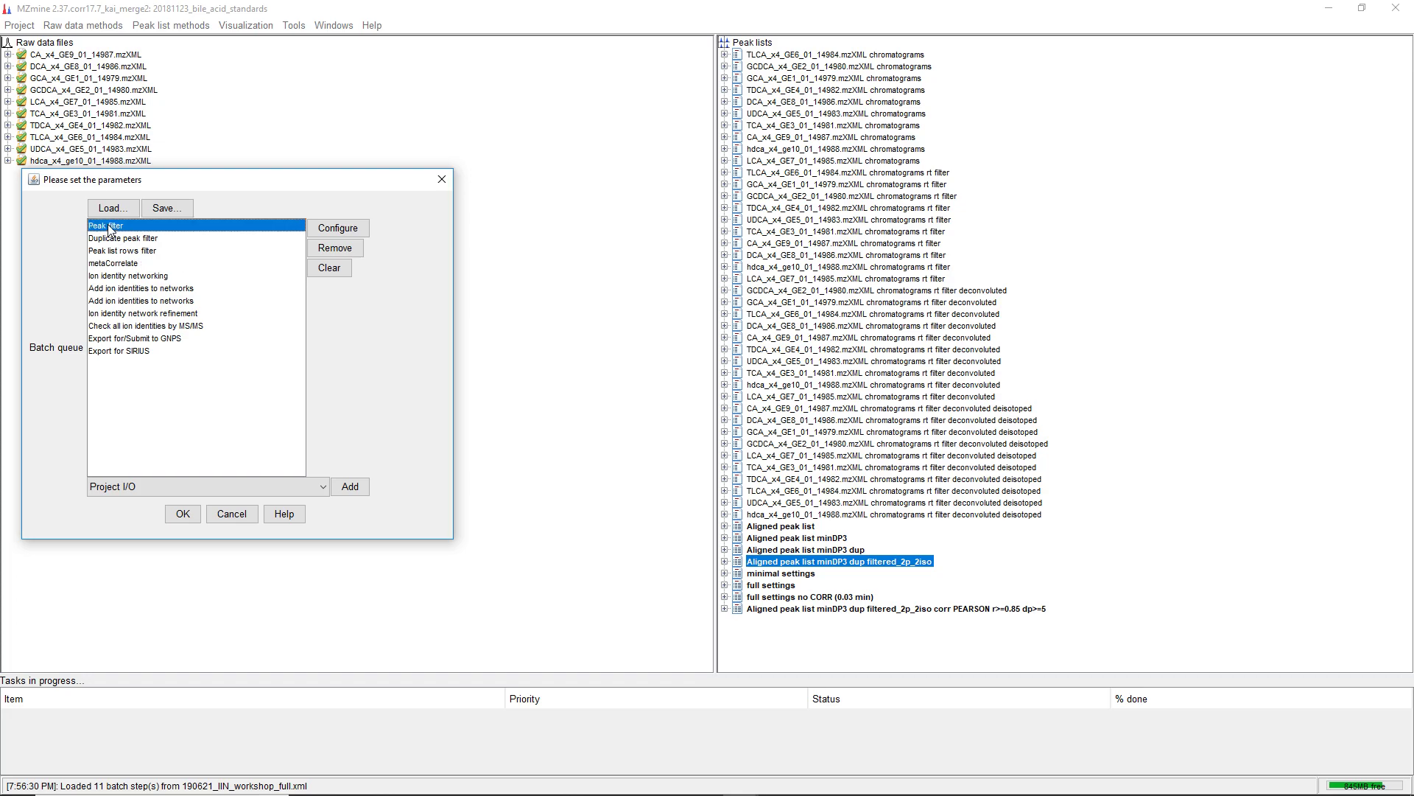
pyautogui.click(342, 249)
pyautogui.click(343, 249)
pyautogui.click(343, 249)
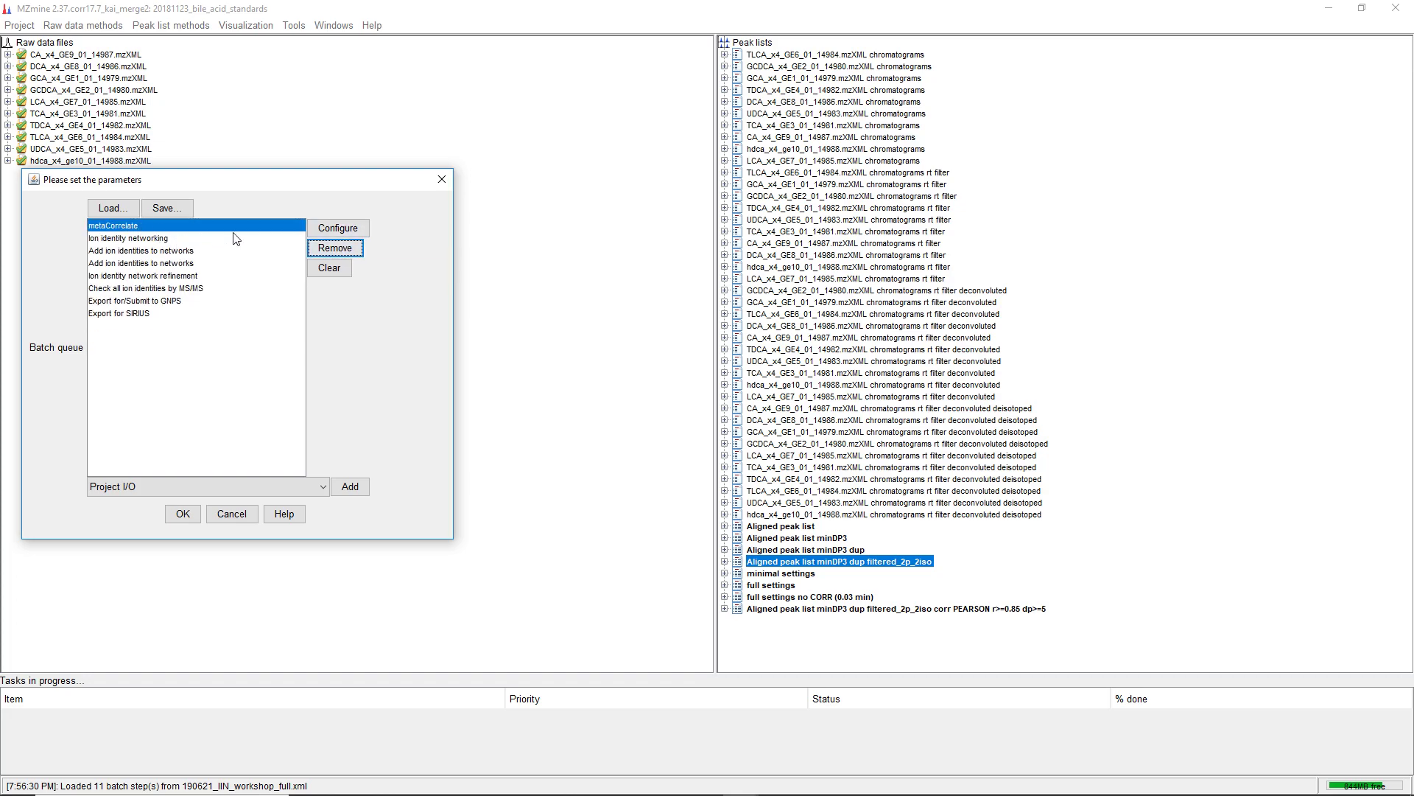
# Set the metaCorrelate step's peak lists to As selected in main window
pyautogui.click(332, 231)
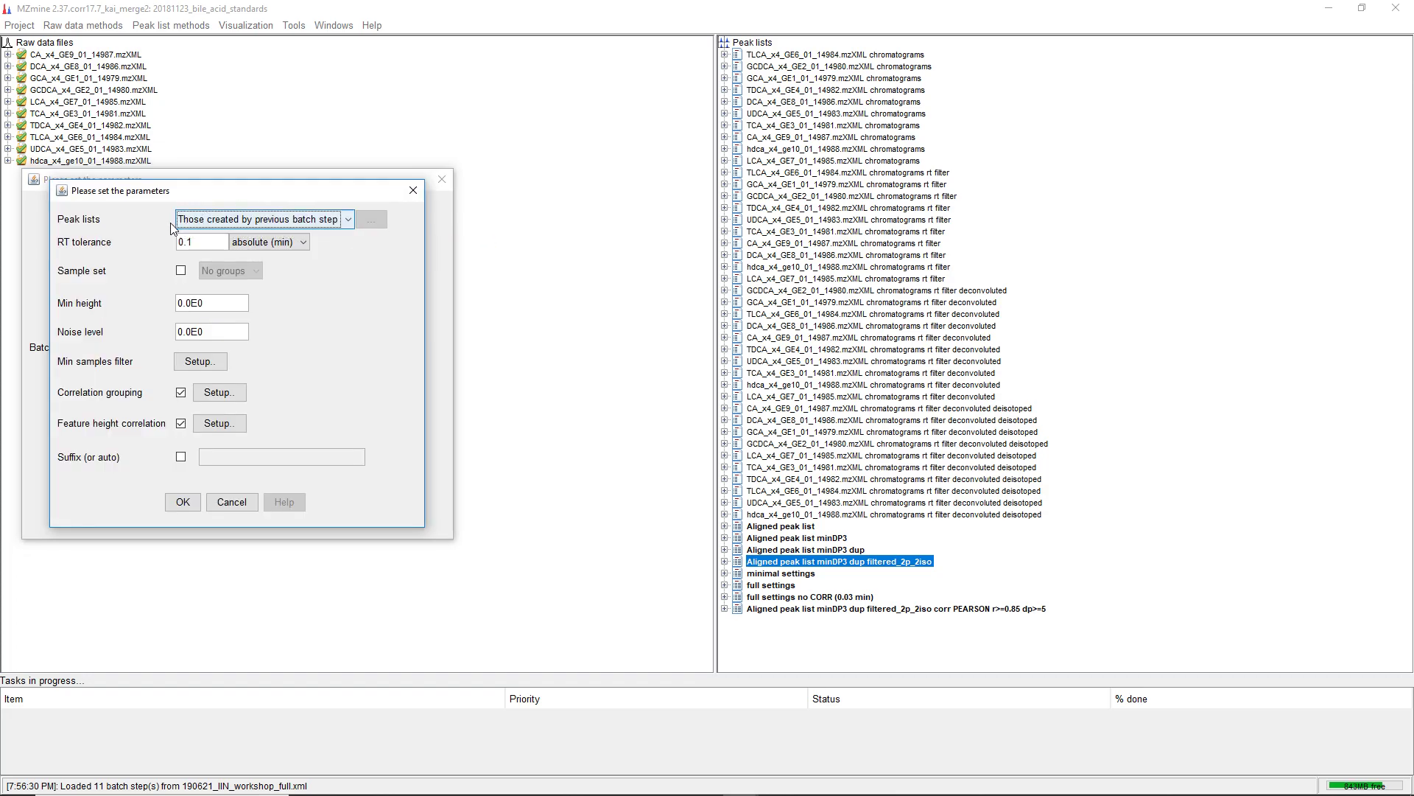
pyautogui.click(254, 219)
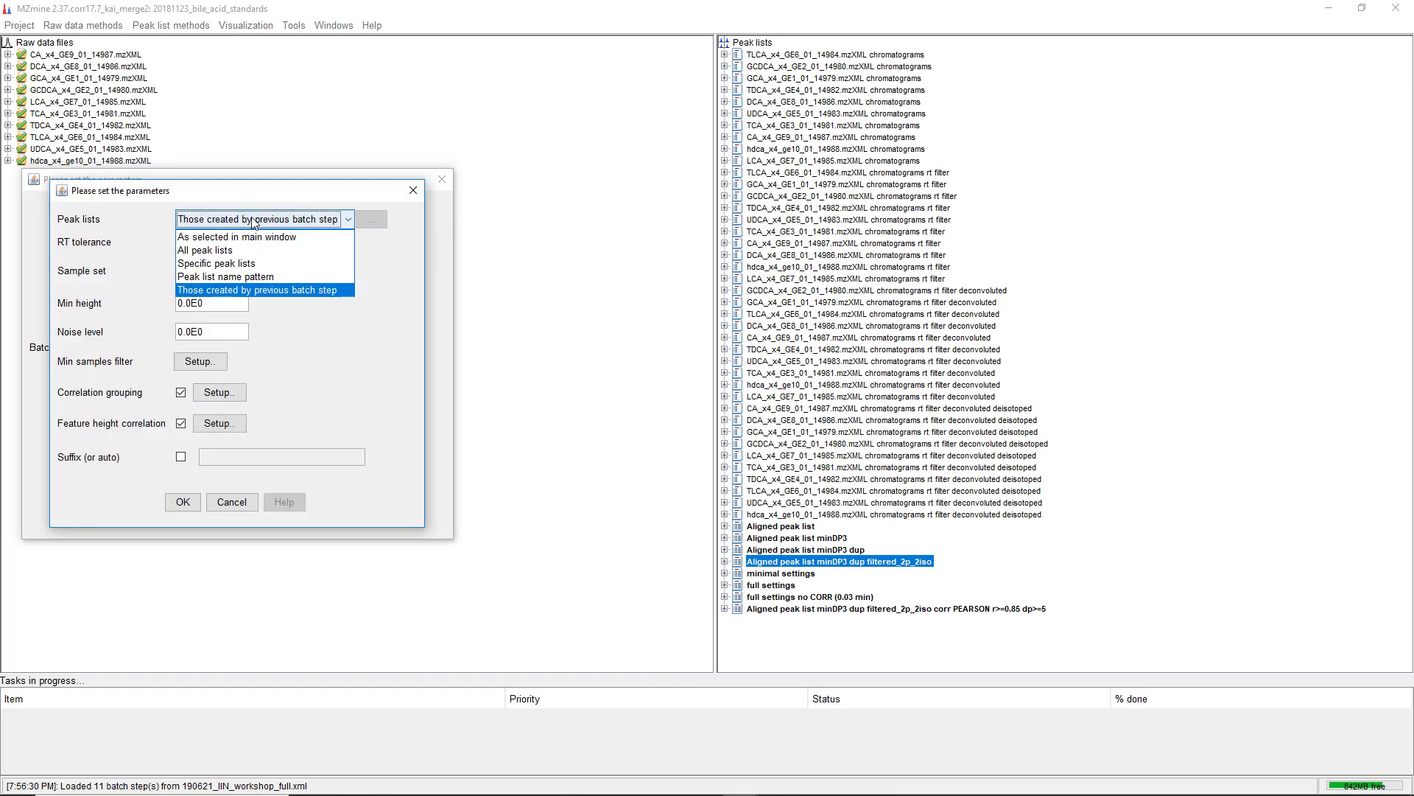
pyautogui.click(221, 230)
pyautogui.click(179, 506)
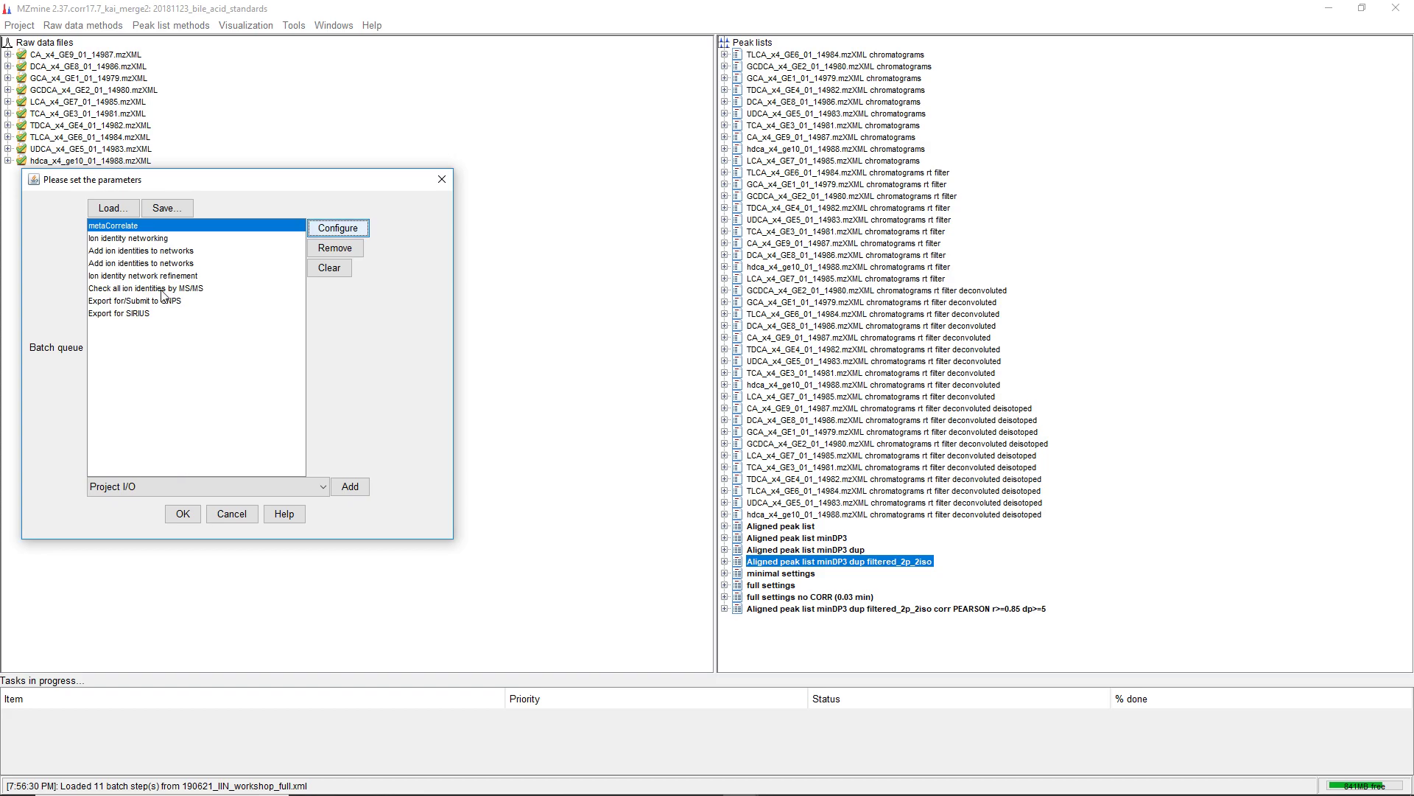
# Review the Ion identity networking step's parameters and its ion identity library settings
pyautogui.click(155, 238)
pyautogui.click(333, 229)
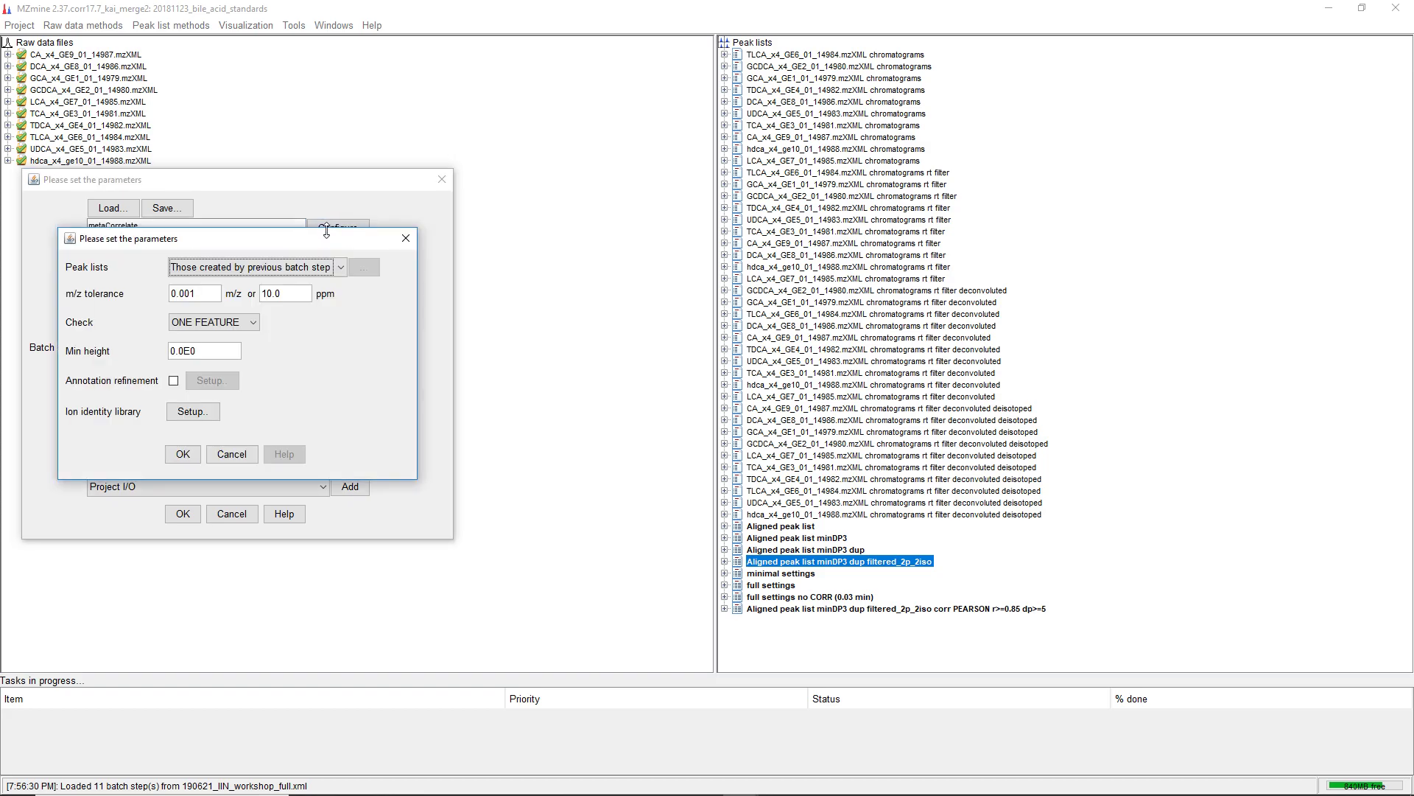
pyautogui.click(205, 407)
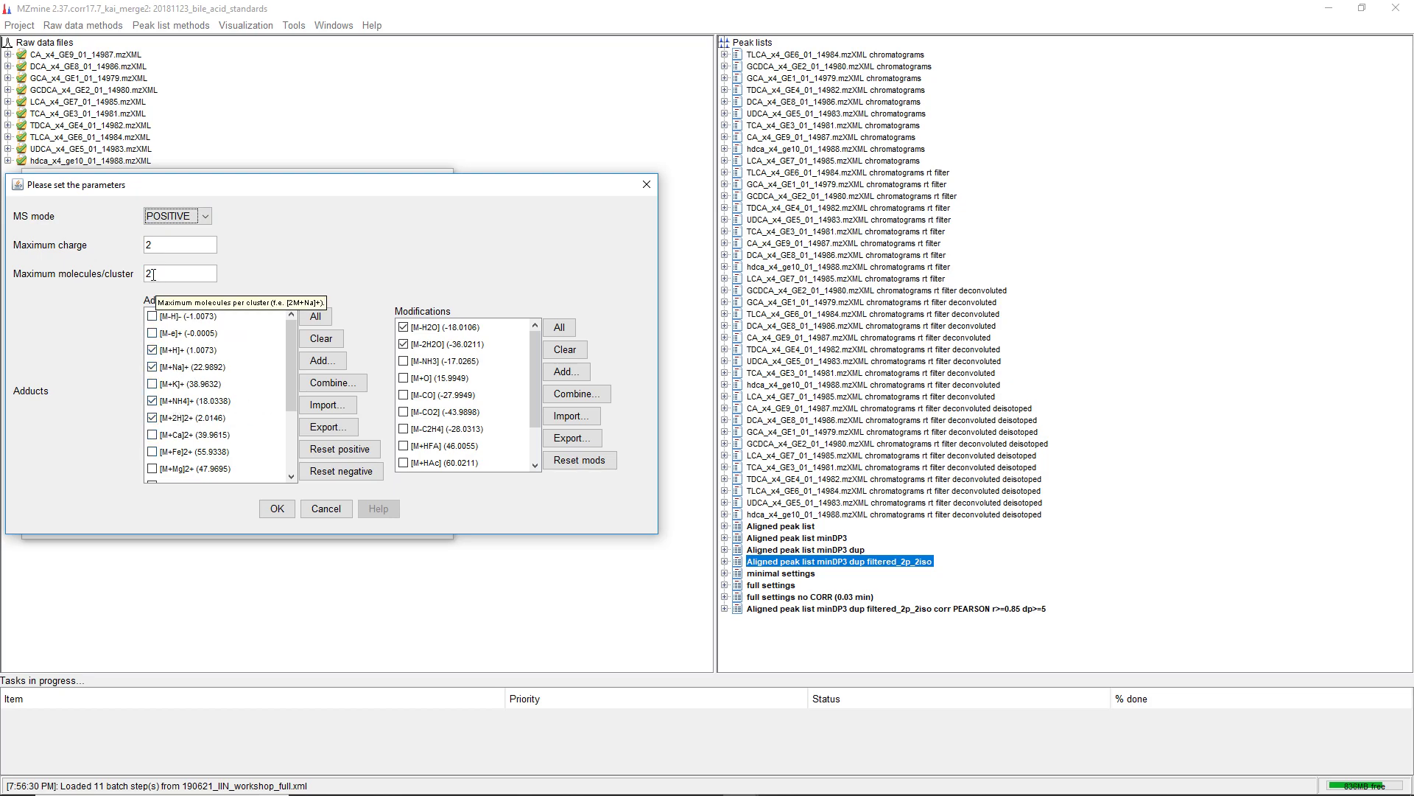
pyautogui.click(277, 508)
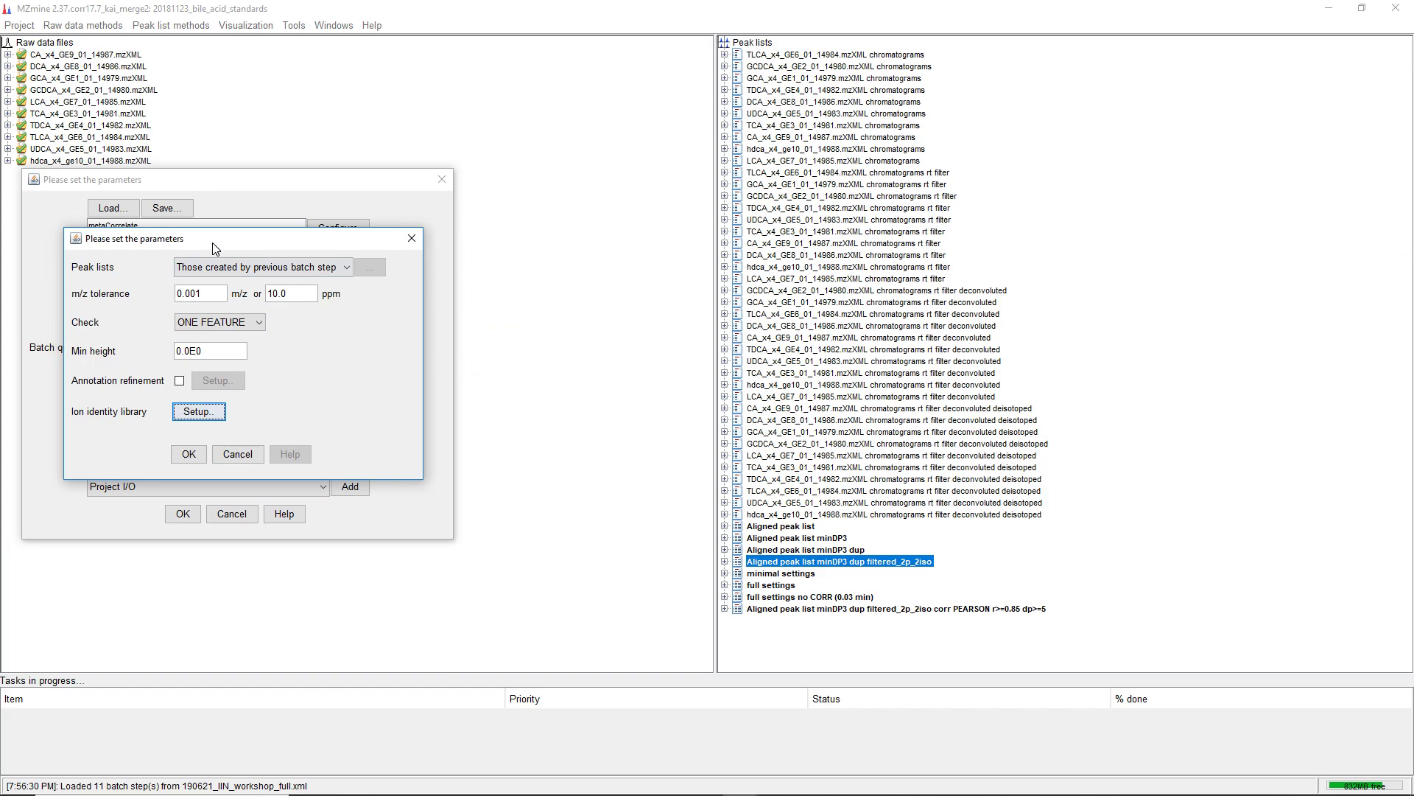
pyautogui.moveTo(211, 243); pyautogui.dragTo(494, 215)
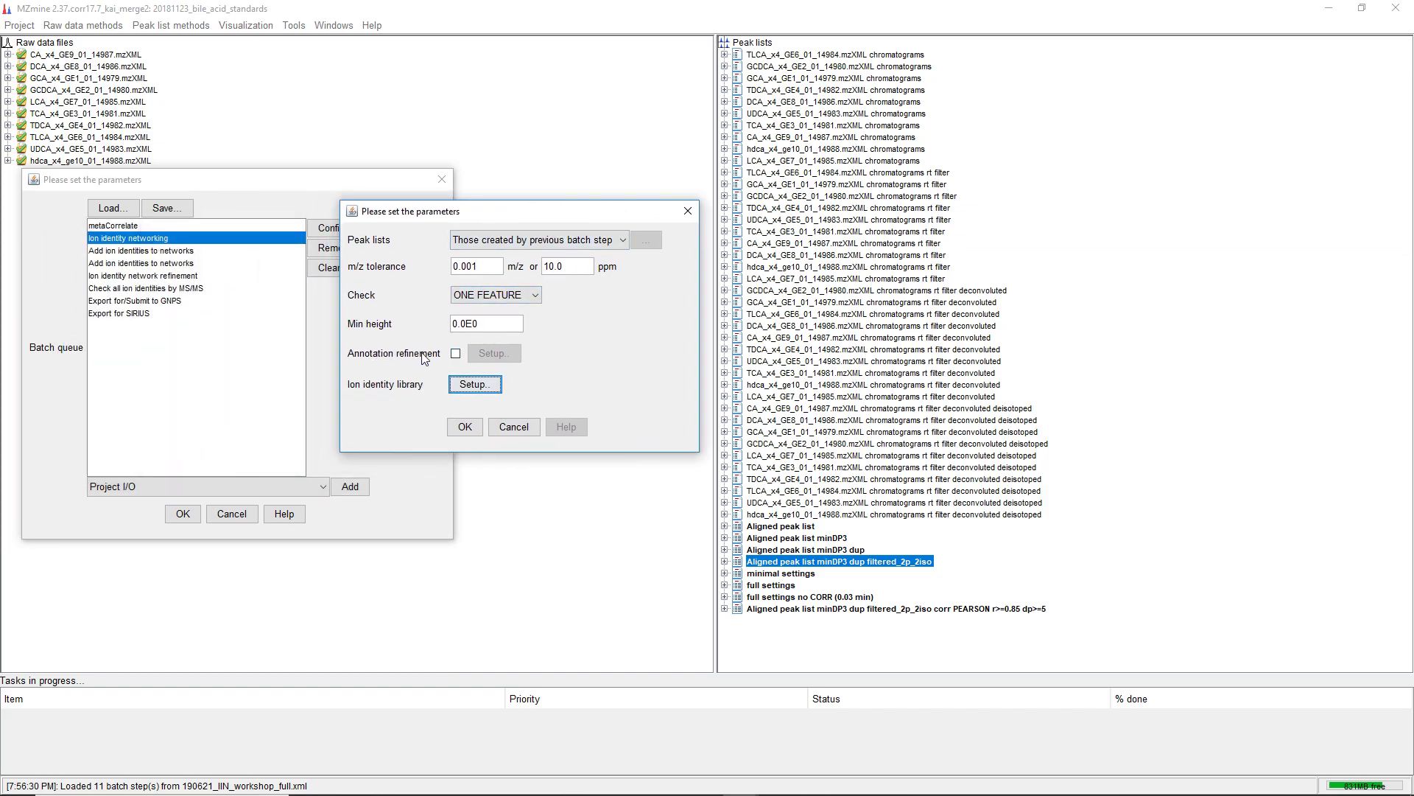
pyautogui.click(464, 427)
# Review the first Add ion identities to networks step's parameters and its ion identity library adducts
pyautogui.click(146, 252)
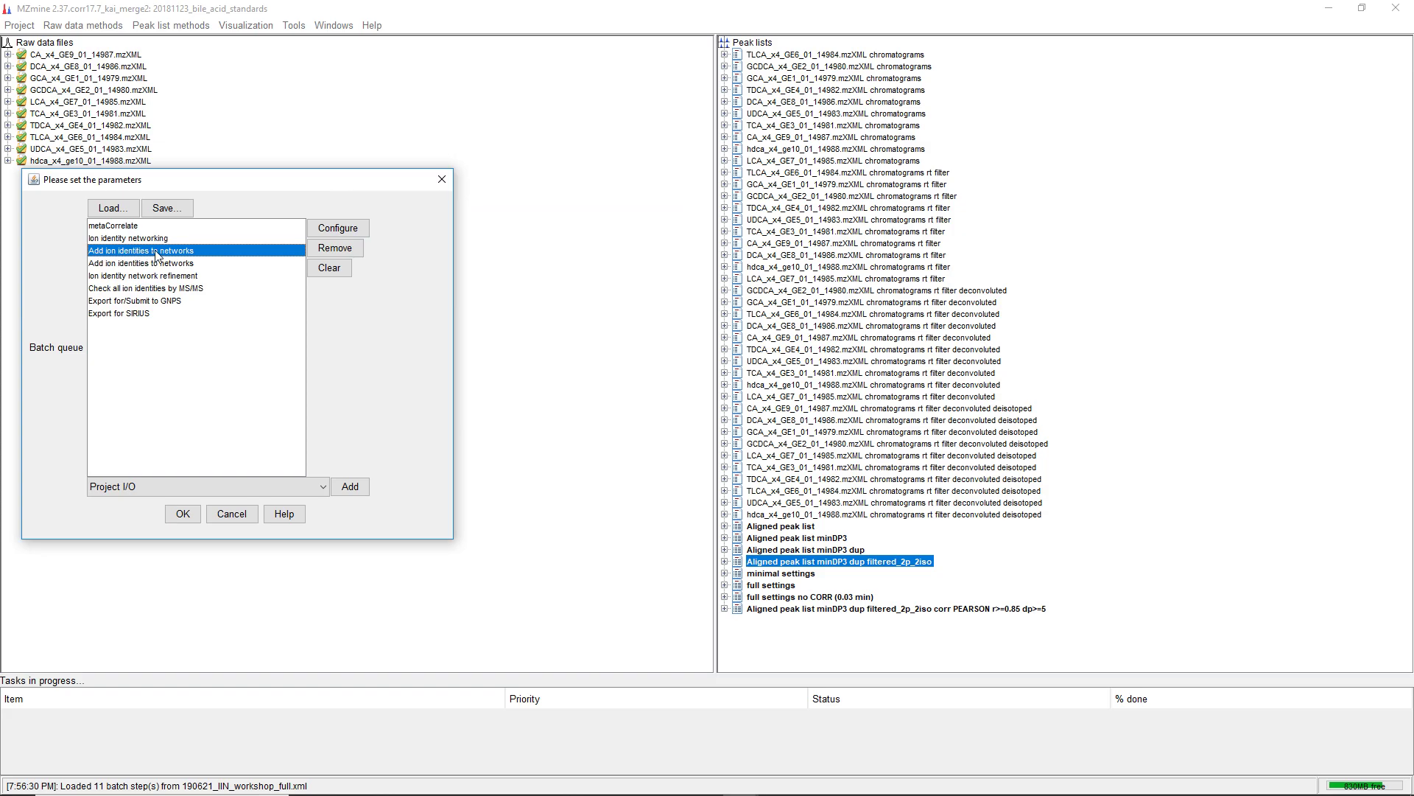
pyautogui.click(332, 227)
pyautogui.moveTo(301, 276); pyautogui.dragTo(601, 196)
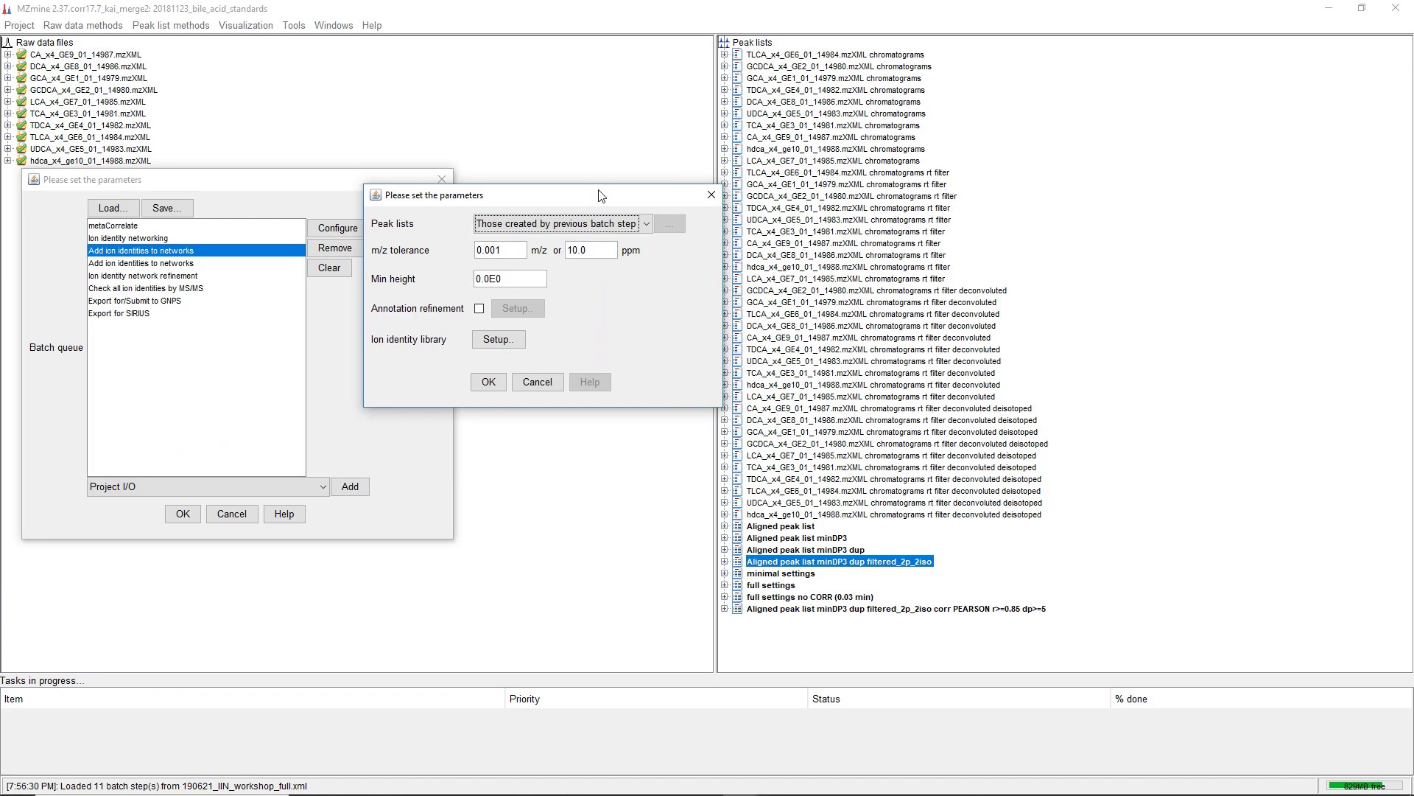
pyautogui.click(498, 339)
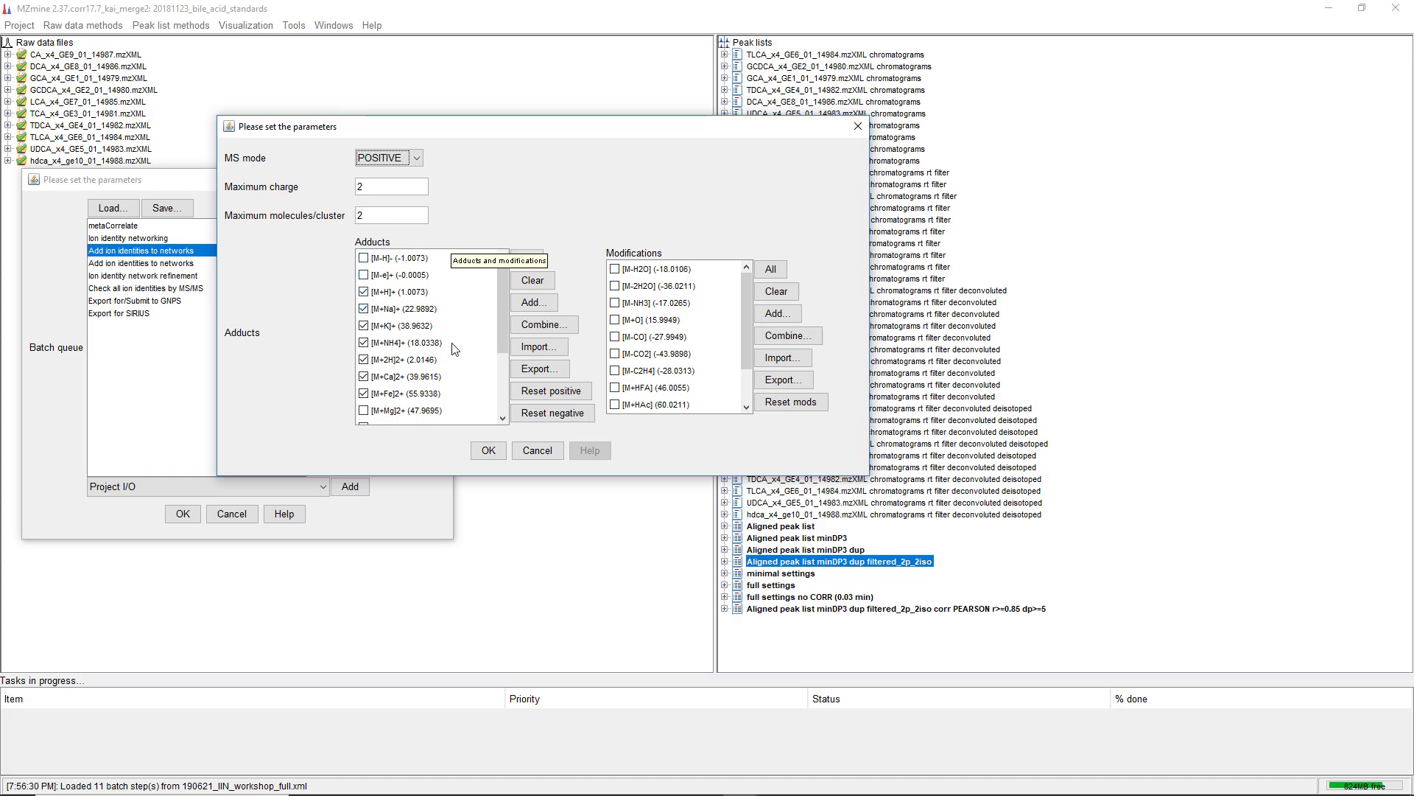
pyautogui.scroll(-2, 447, 350)
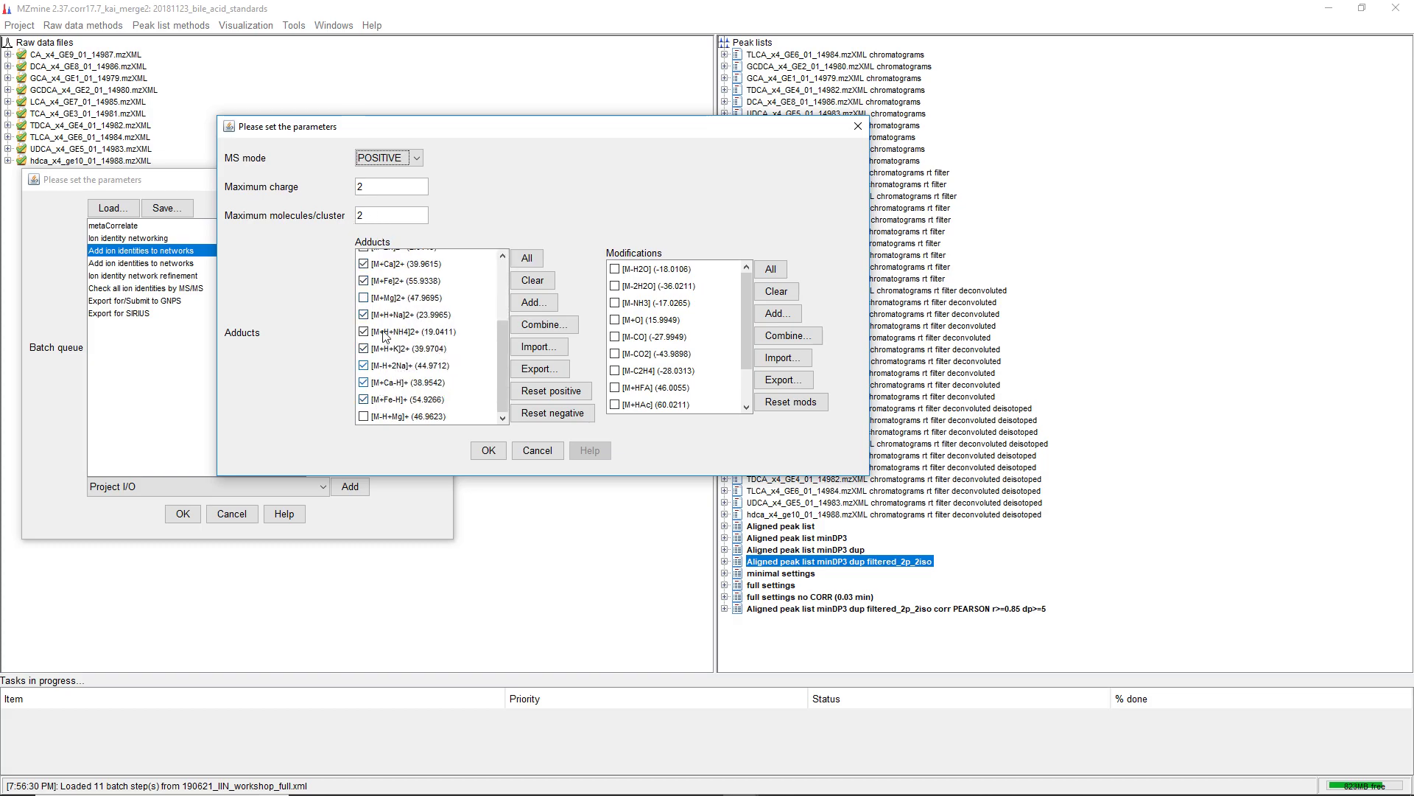
pyautogui.scroll(2, 396, 287)
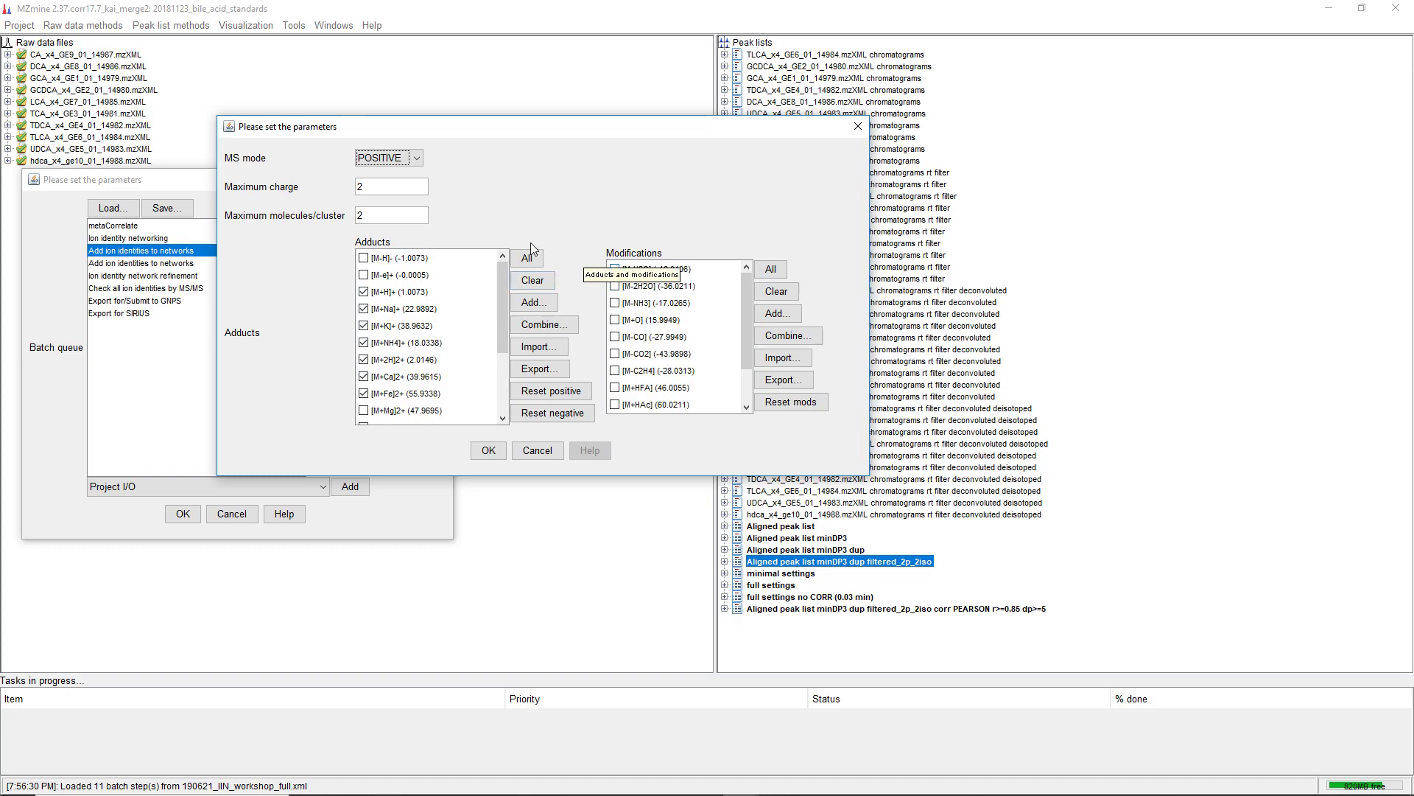
pyautogui.doubleClick(388, 215)
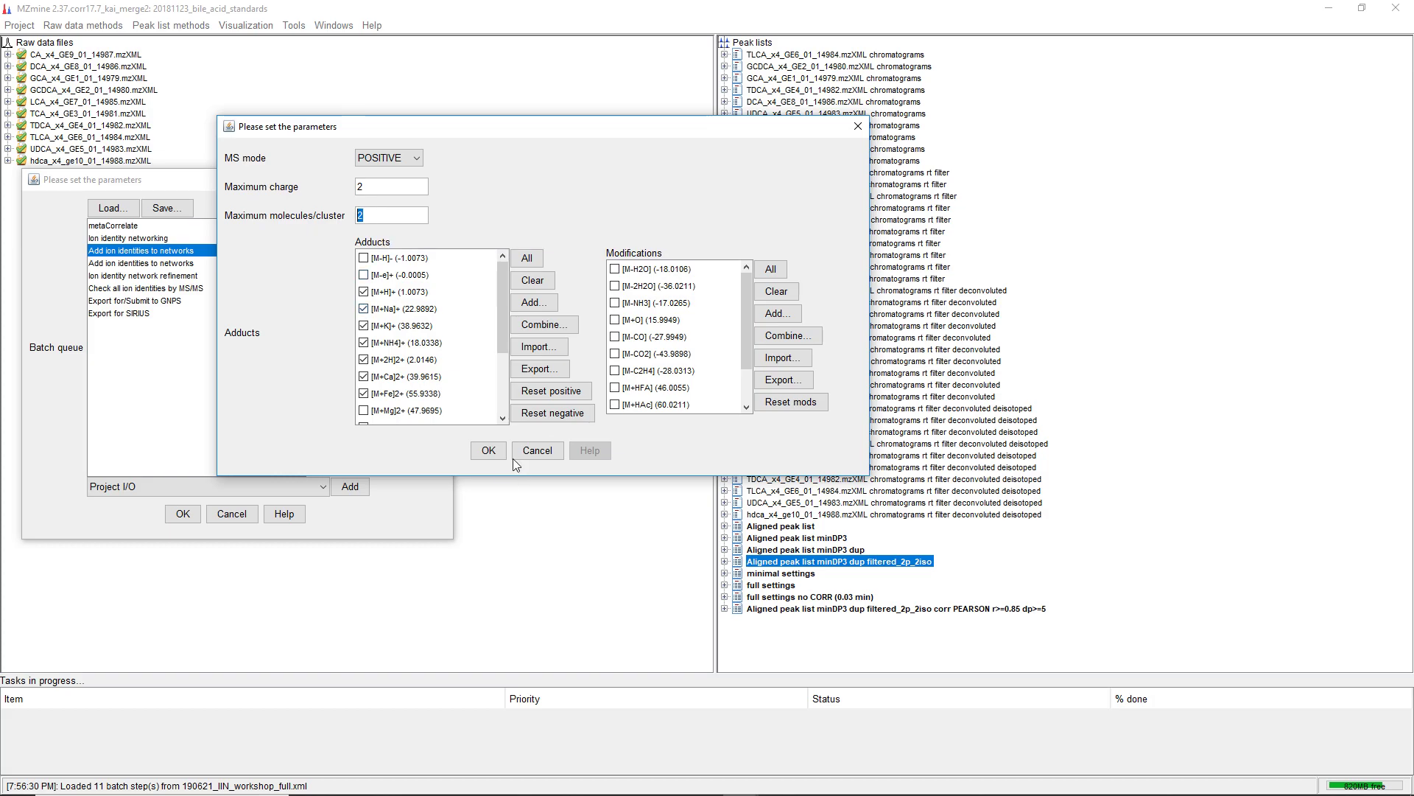
pyautogui.click(489, 450)
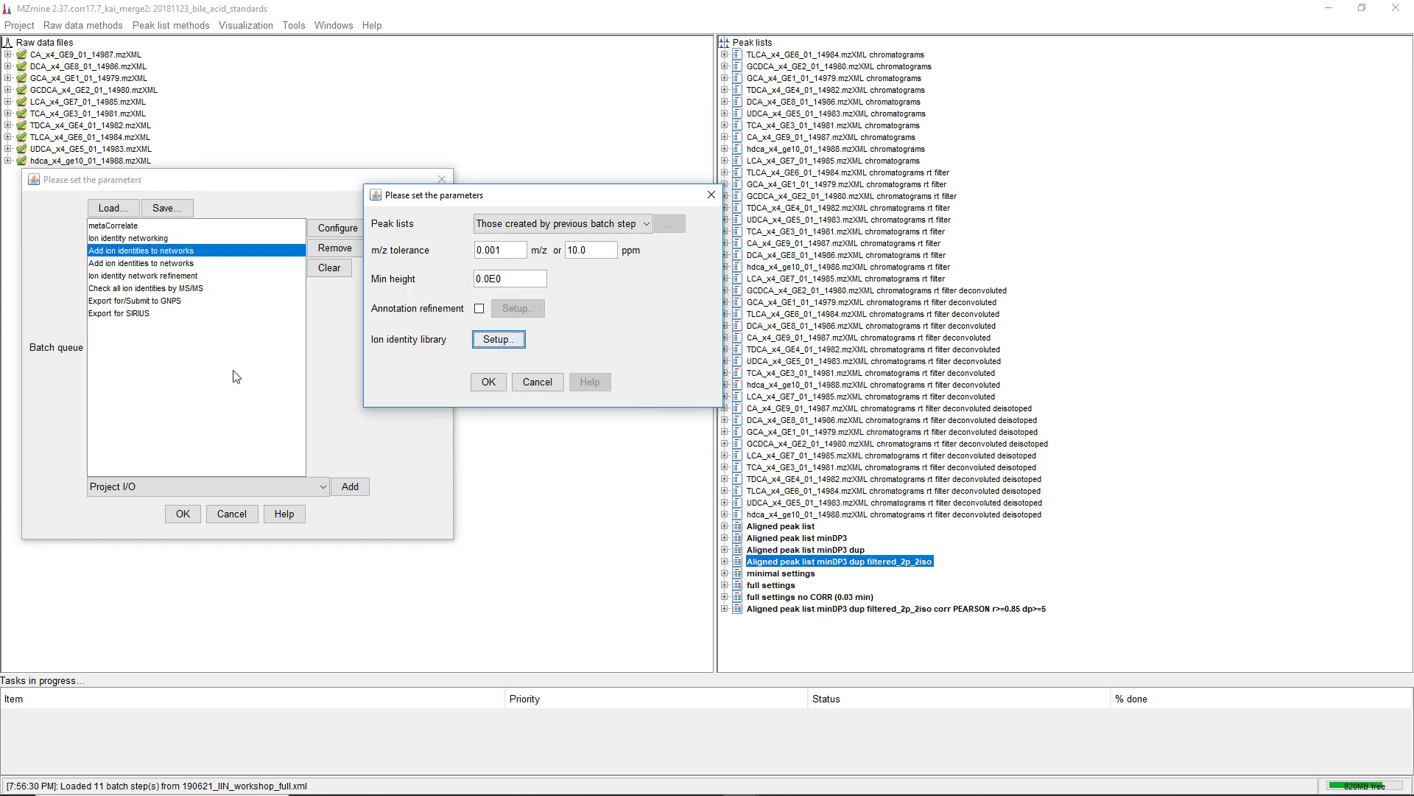
pyautogui.click(487, 382)
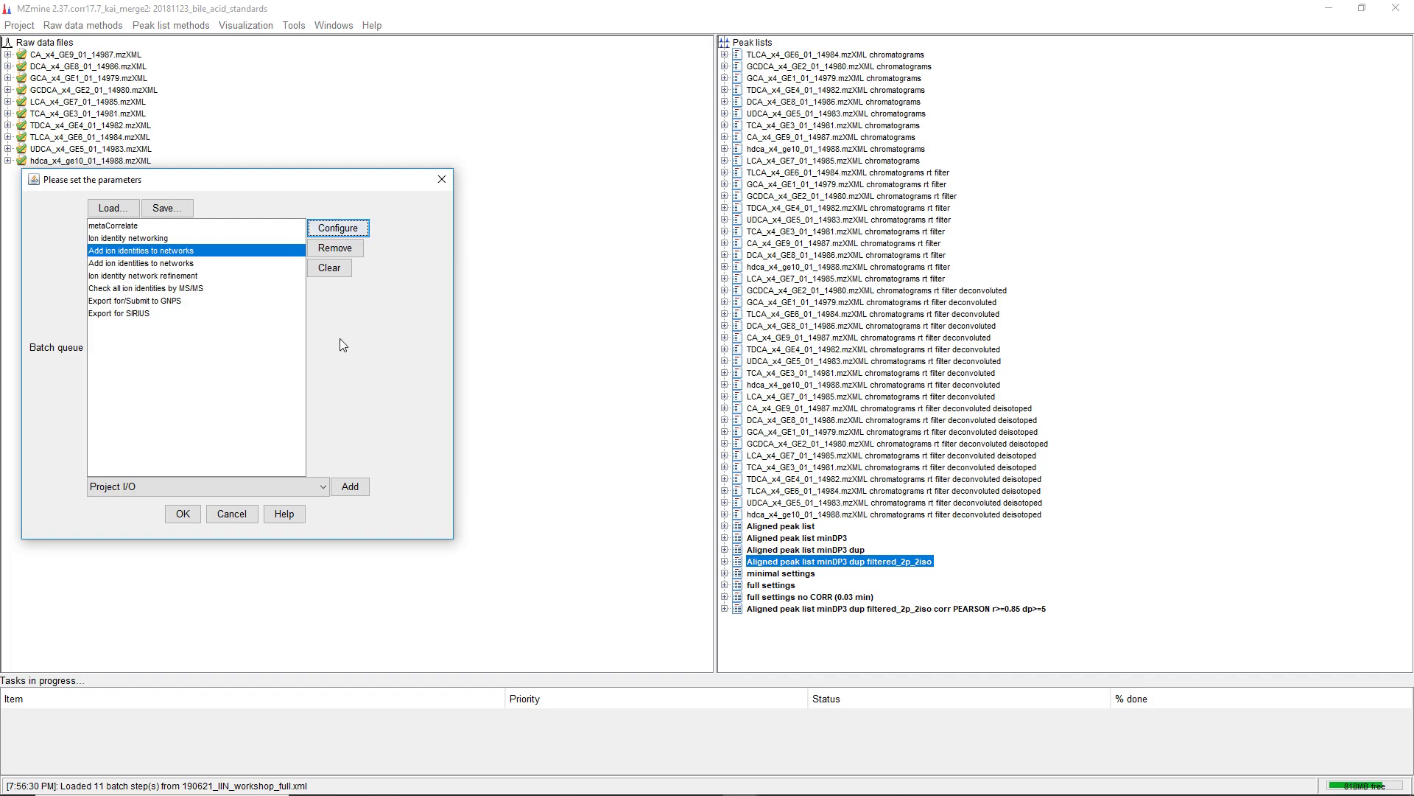
# Review the second Add ion identities to networks step's parameters and its ion identity library modifications
pyautogui.click(160, 239)
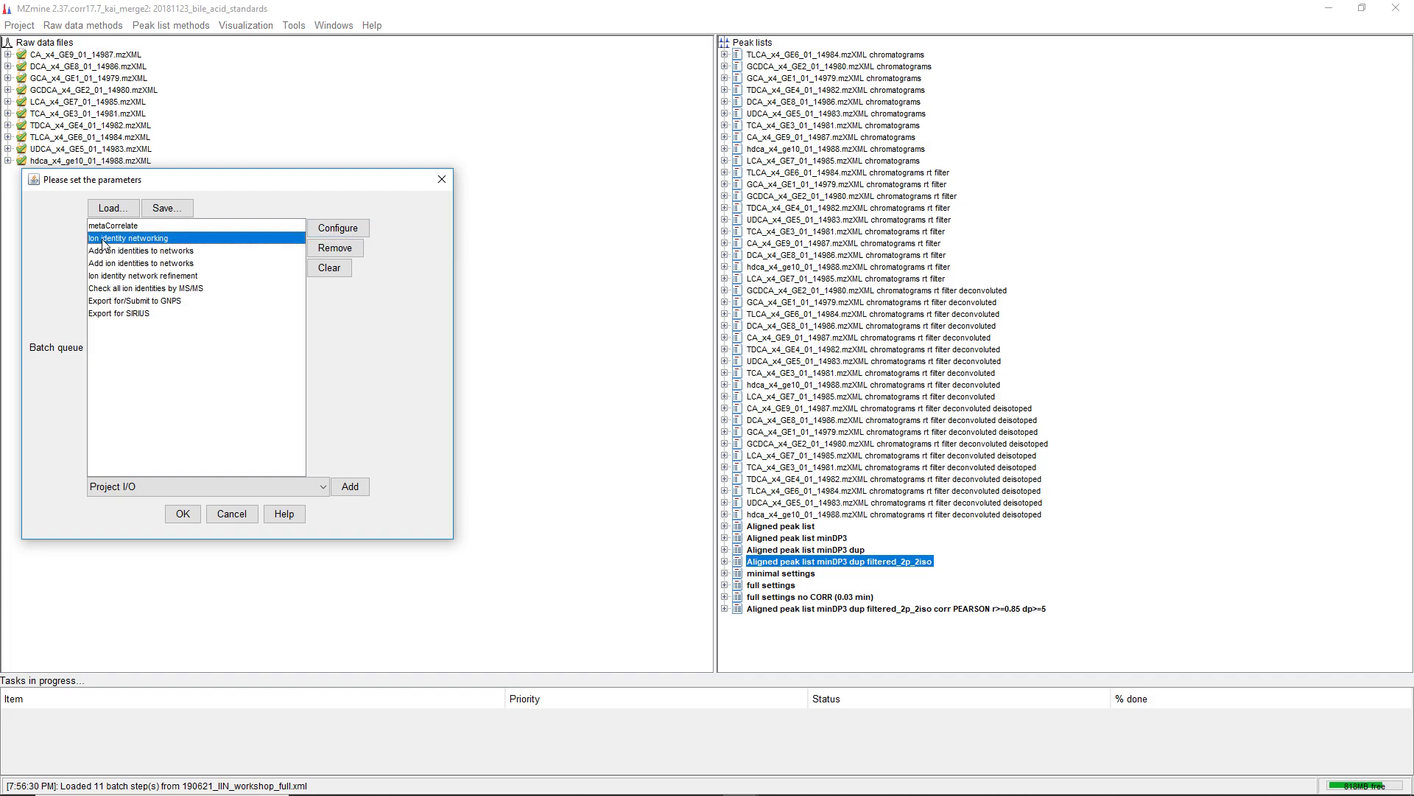
pyautogui.click(155, 255)
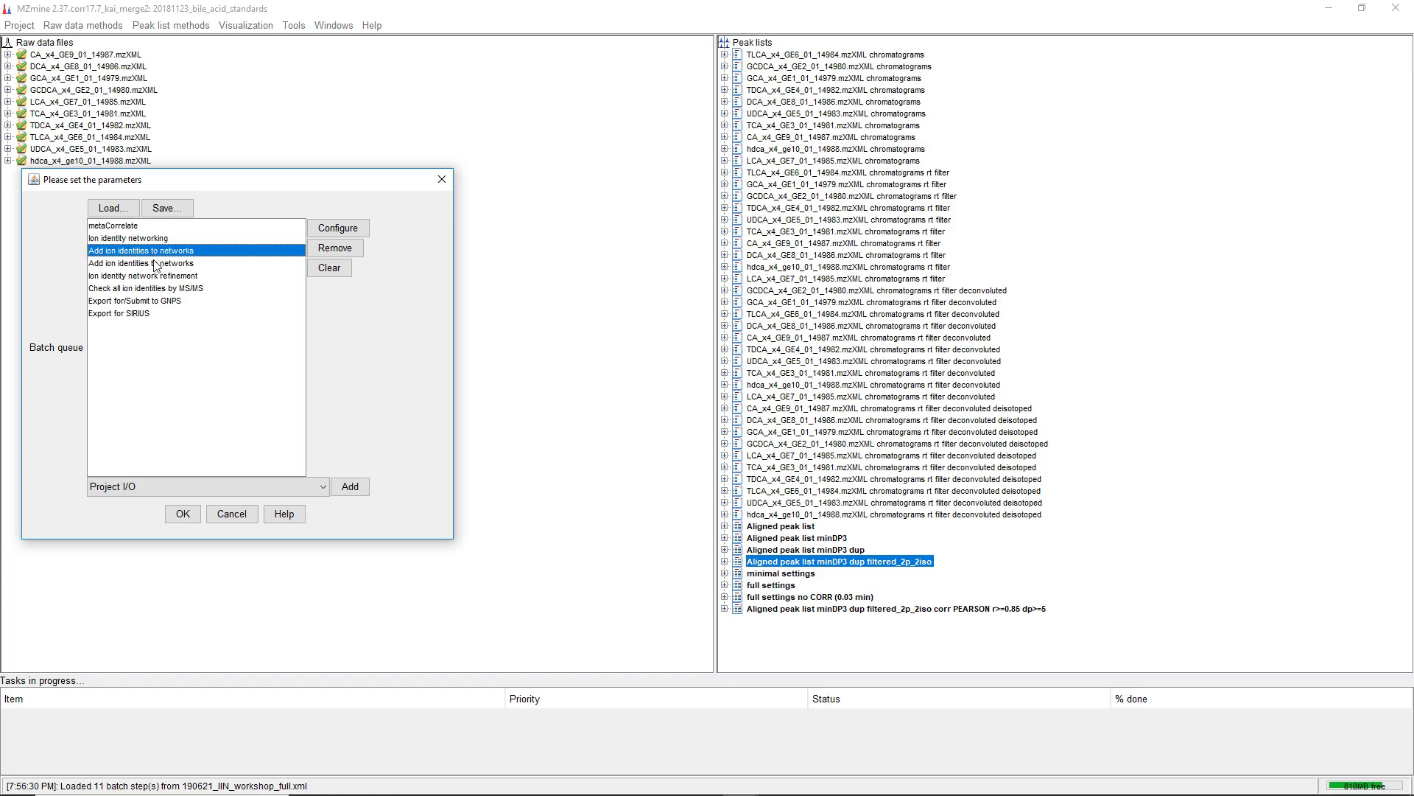
pyautogui.click(157, 264)
pyautogui.click(361, 231)
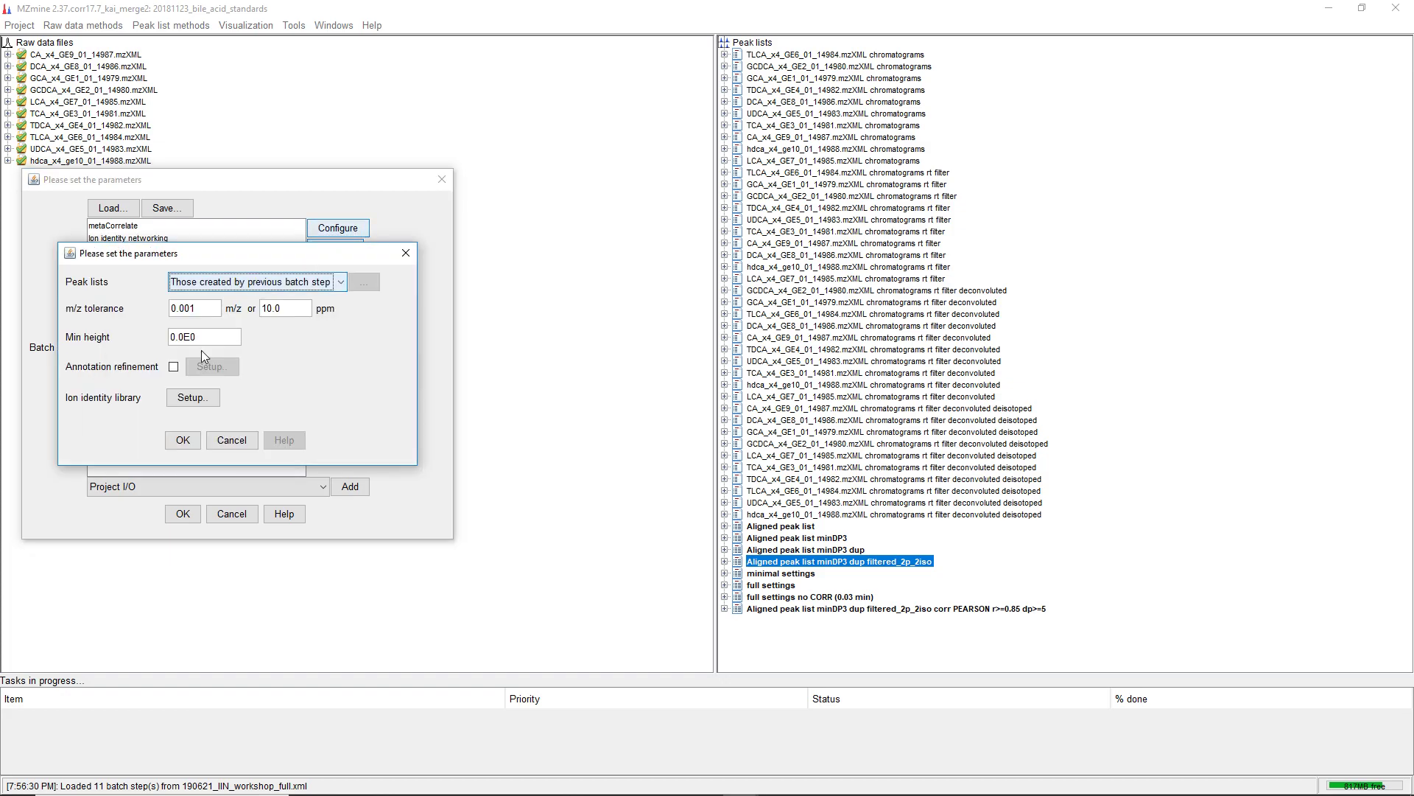
pyautogui.click(192, 400)
pyautogui.moveTo(277, 196); pyautogui.dragTo(558, 189)
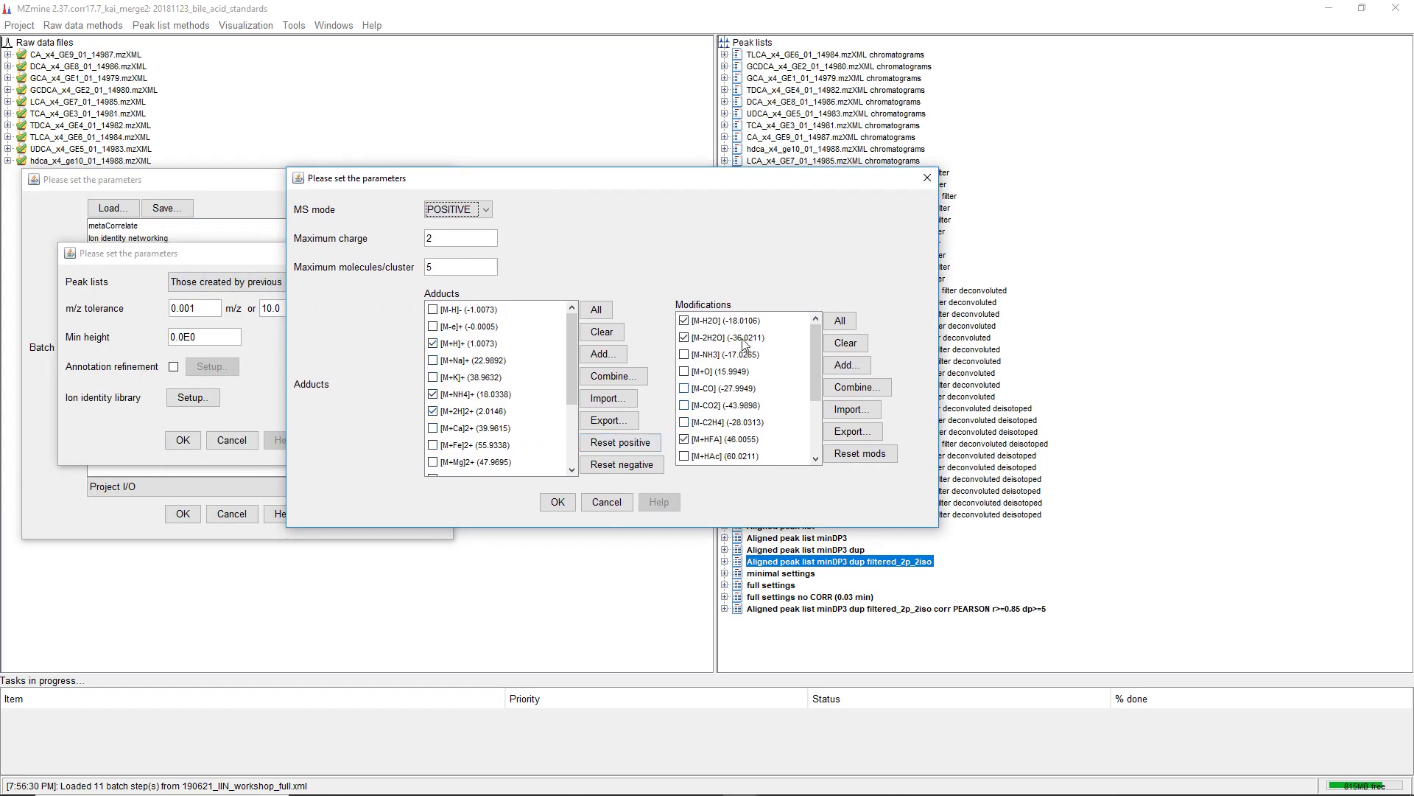
pyautogui.moveTo(815, 344); pyautogui.dragTo(814, 423)
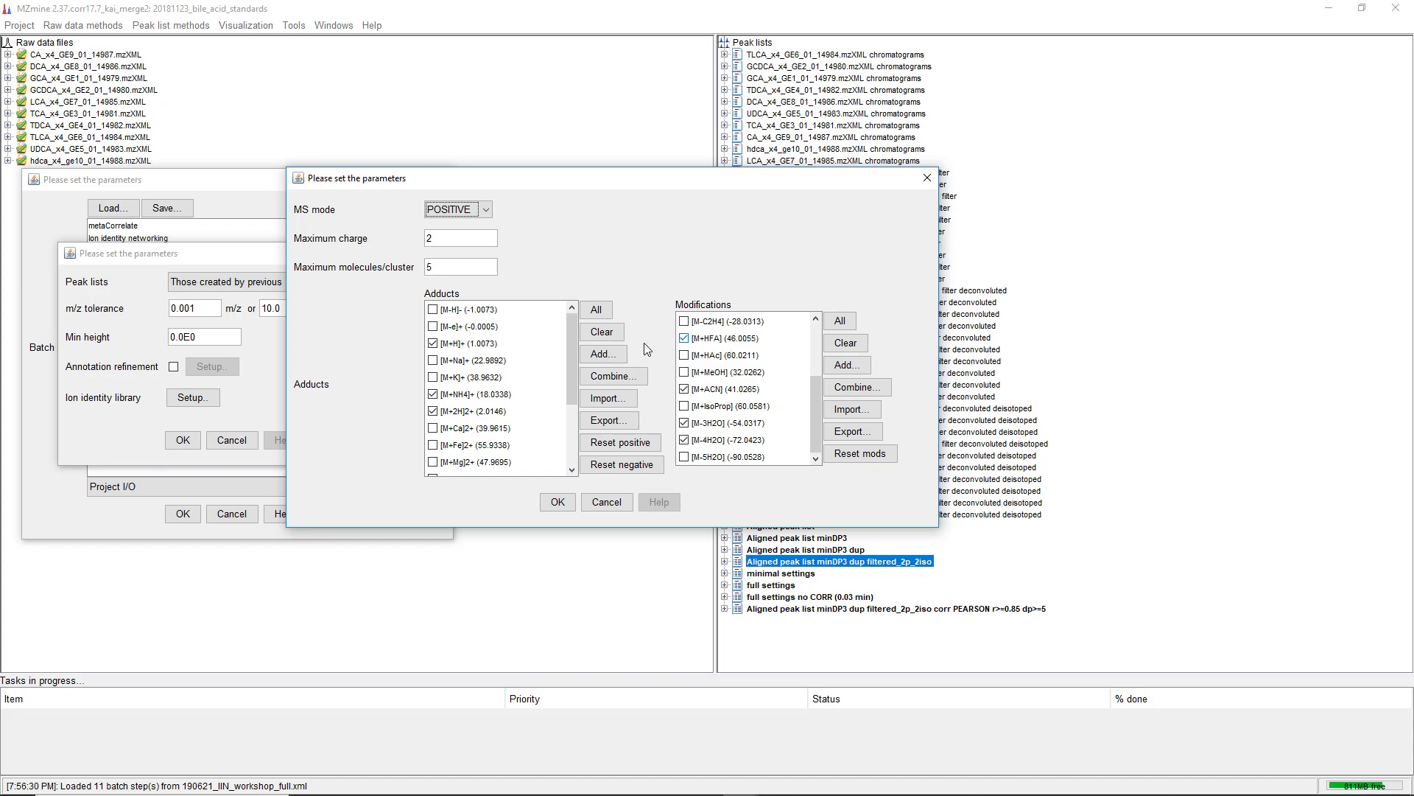
pyautogui.moveTo(571, 350)
pyautogui.mouseDown()
pyautogui.moveTo(569, 387)
pyautogui.moveTo(570, 345)
pyautogui.mouseUp()
pyautogui.click(557, 502)
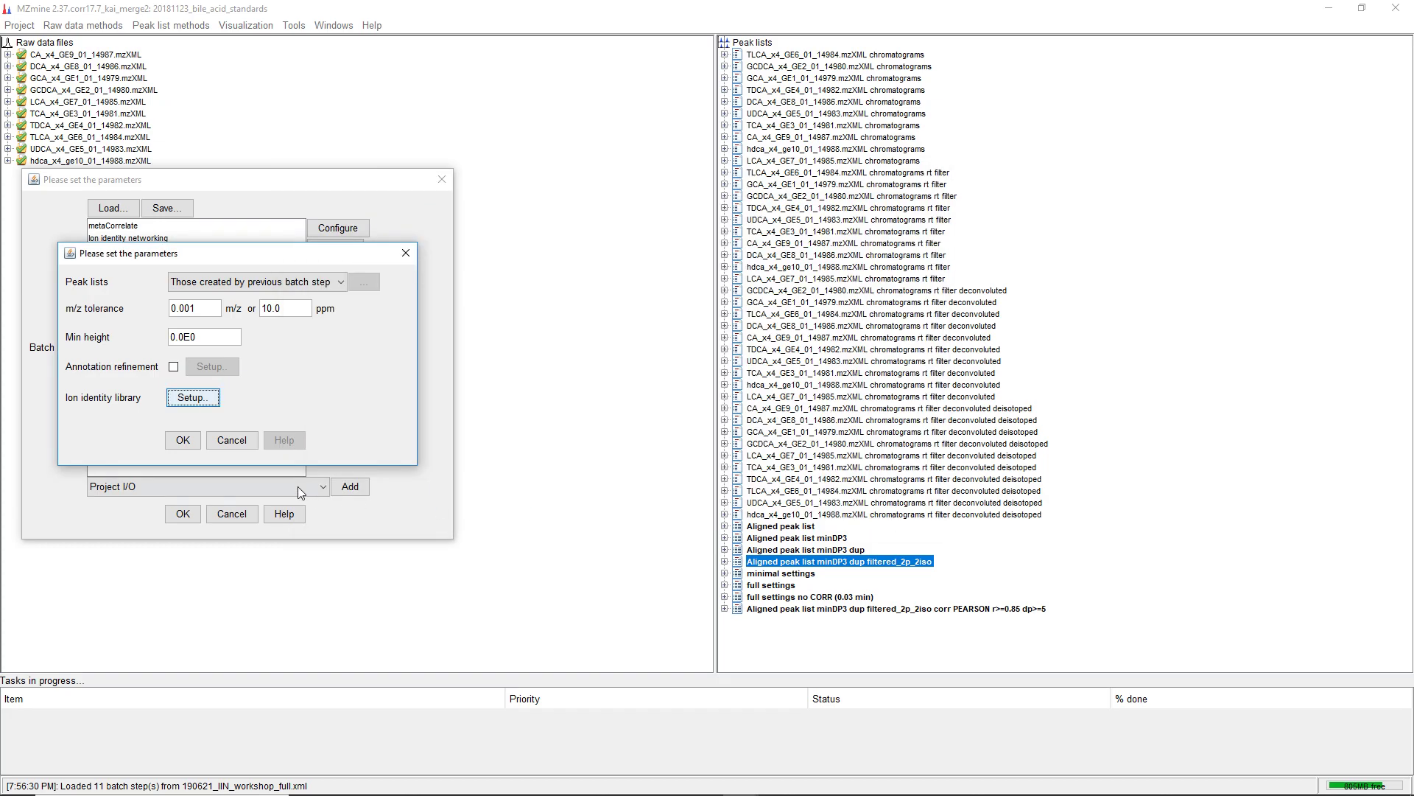
pyautogui.click(183, 440)
# Remove the Export for/Submit to GNPS, Export for SIRIUS and Check all ion identities by MS/MS steps from the batch queue
pyautogui.click(153, 277)
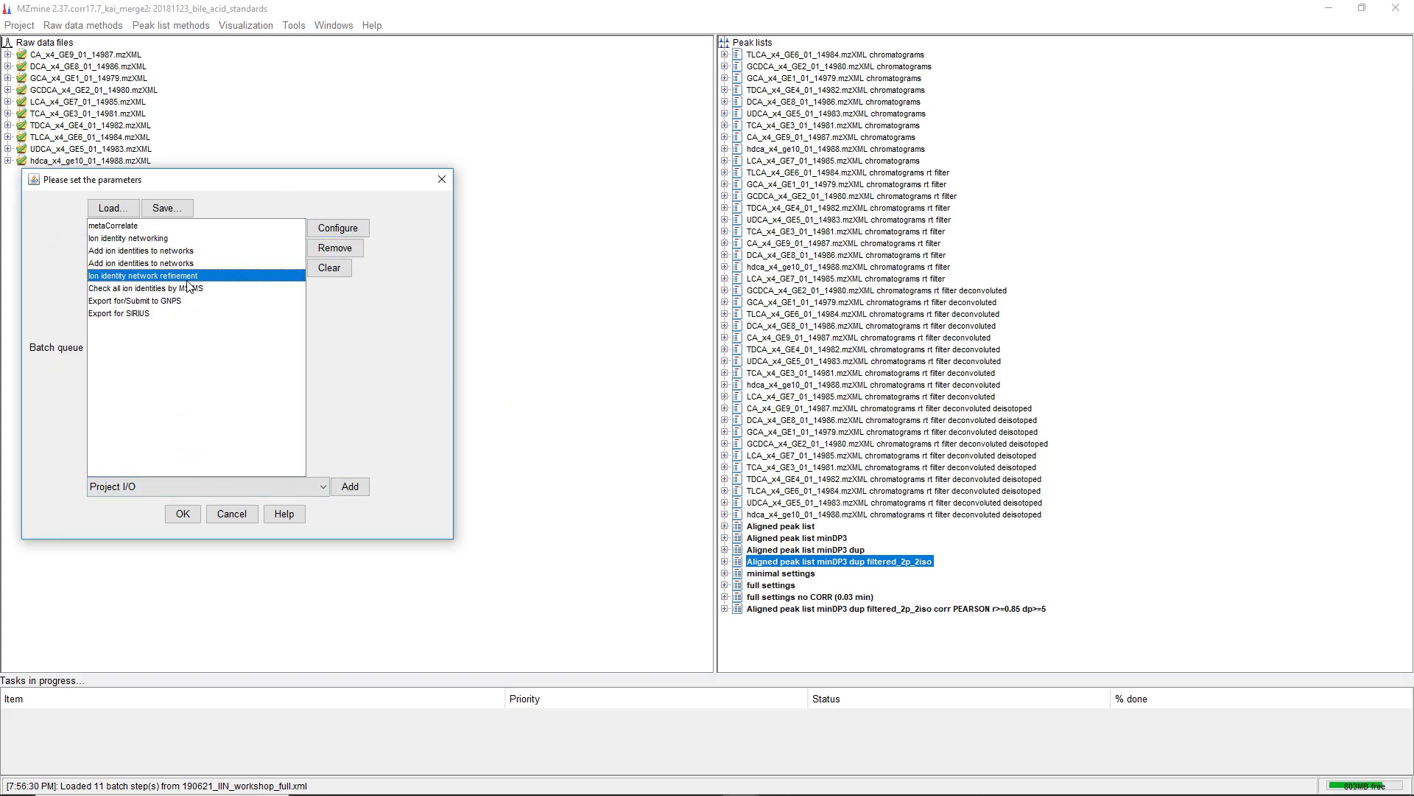
pyautogui.click(191, 290)
pyautogui.click(157, 301)
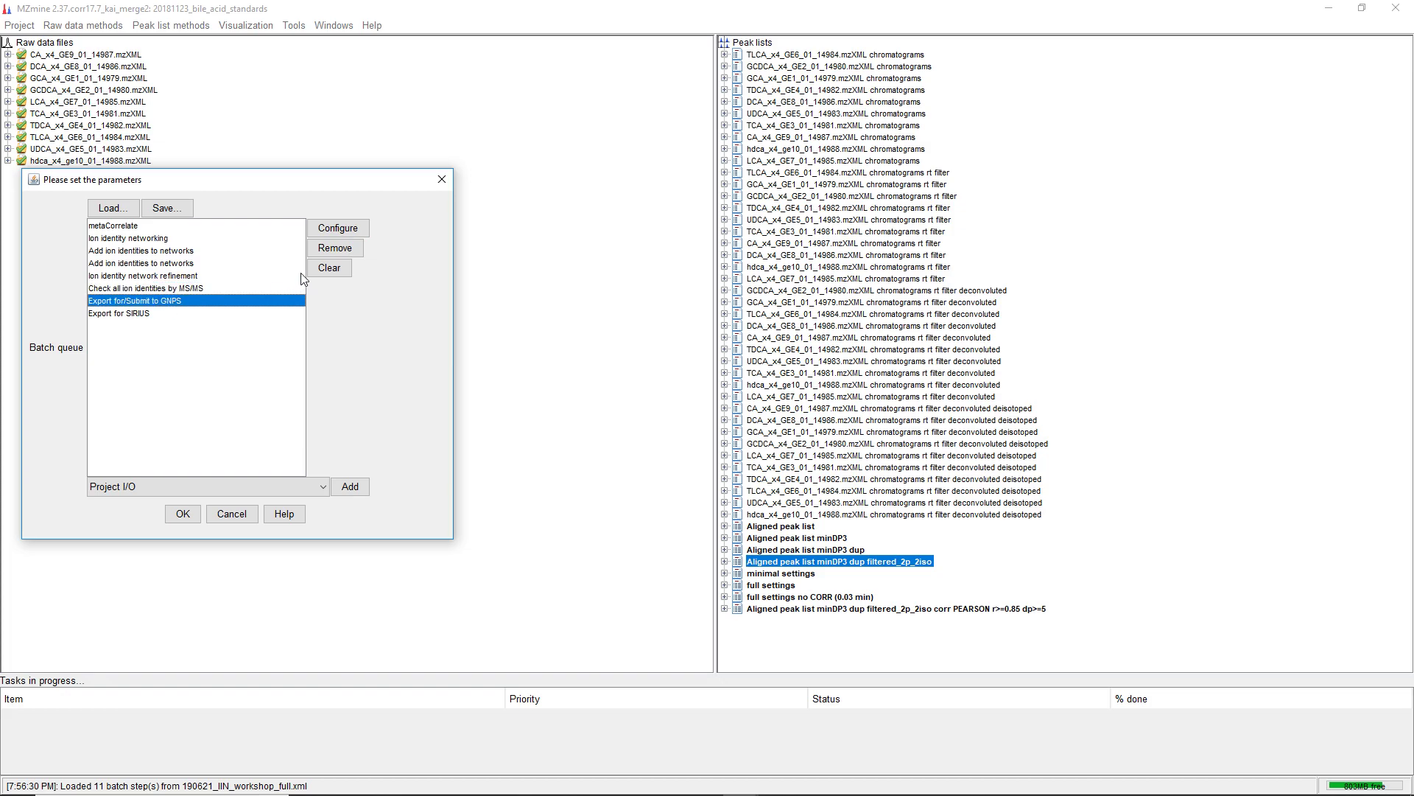
pyautogui.click(330, 249)
pyautogui.click(330, 250)
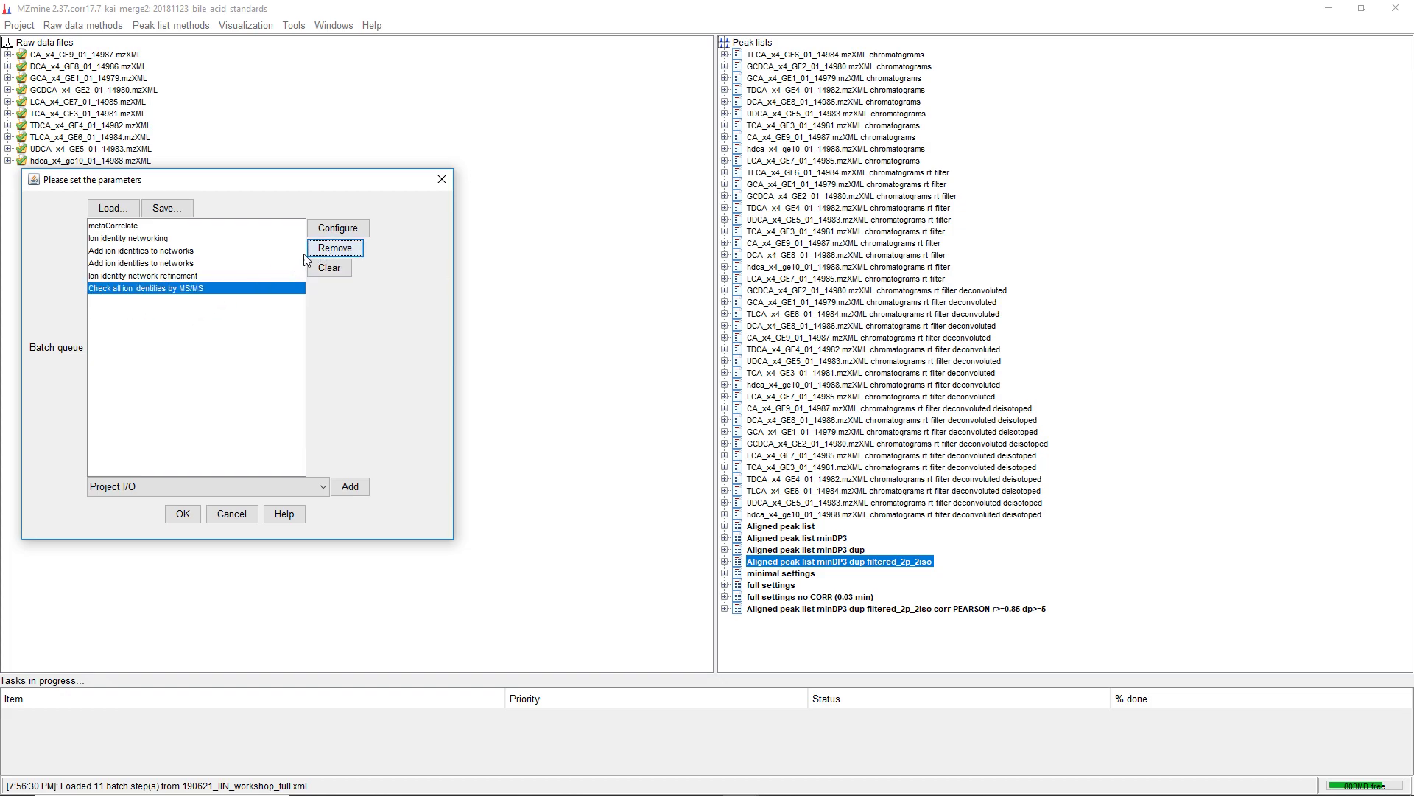
pyautogui.click(330, 249)
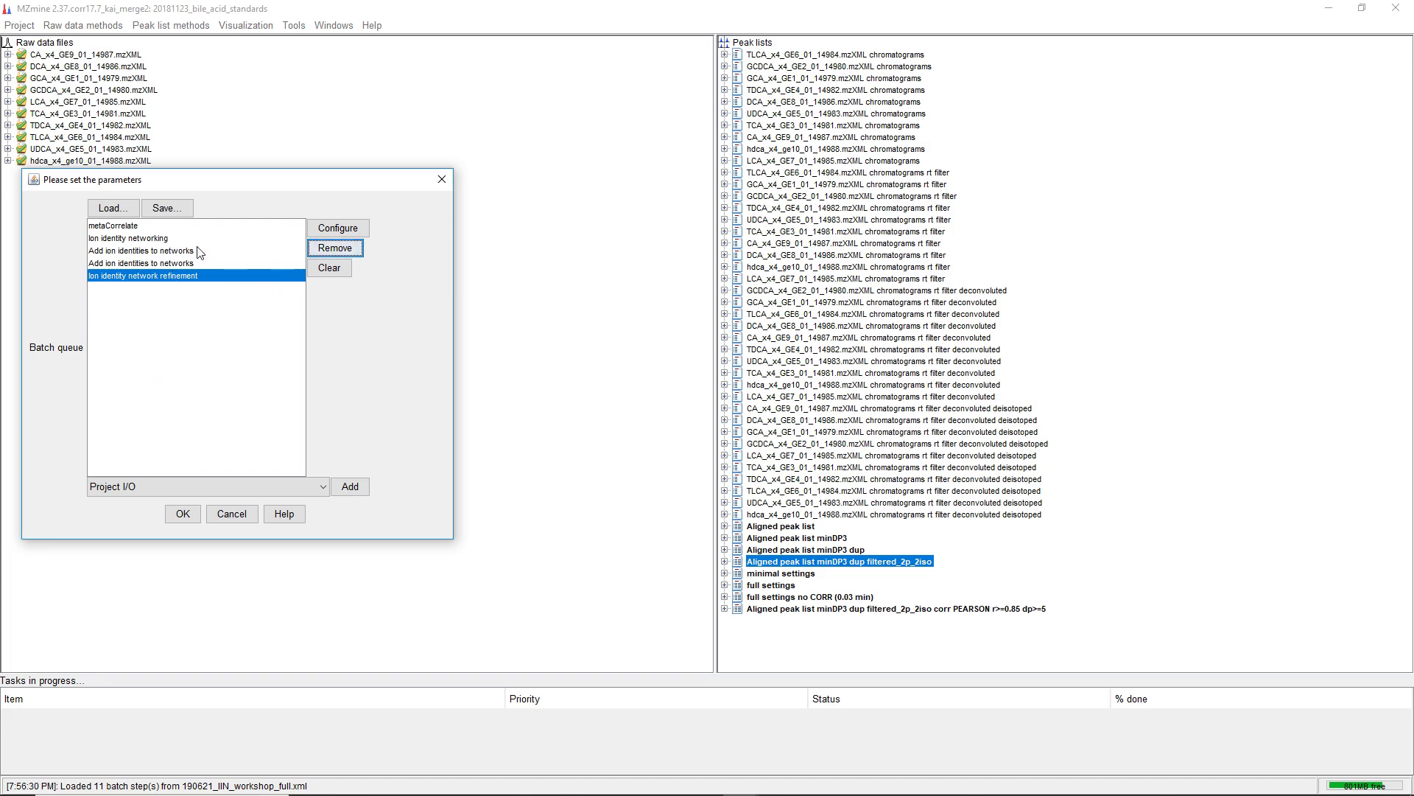
# Review the Ion identity network refinement step's parameters
pyautogui.click(336, 228)
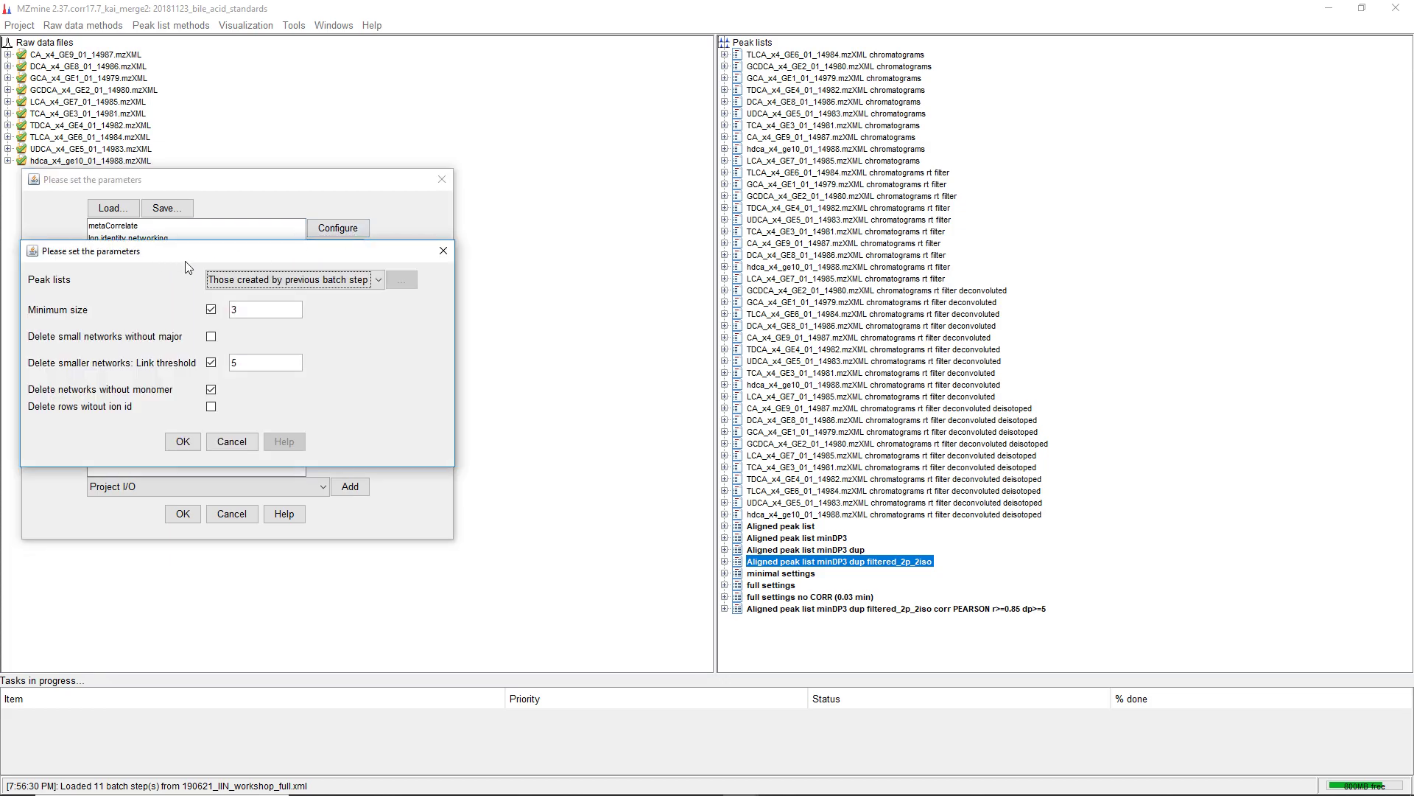
pyautogui.moveTo(110, 254); pyautogui.dragTo(150, 327)
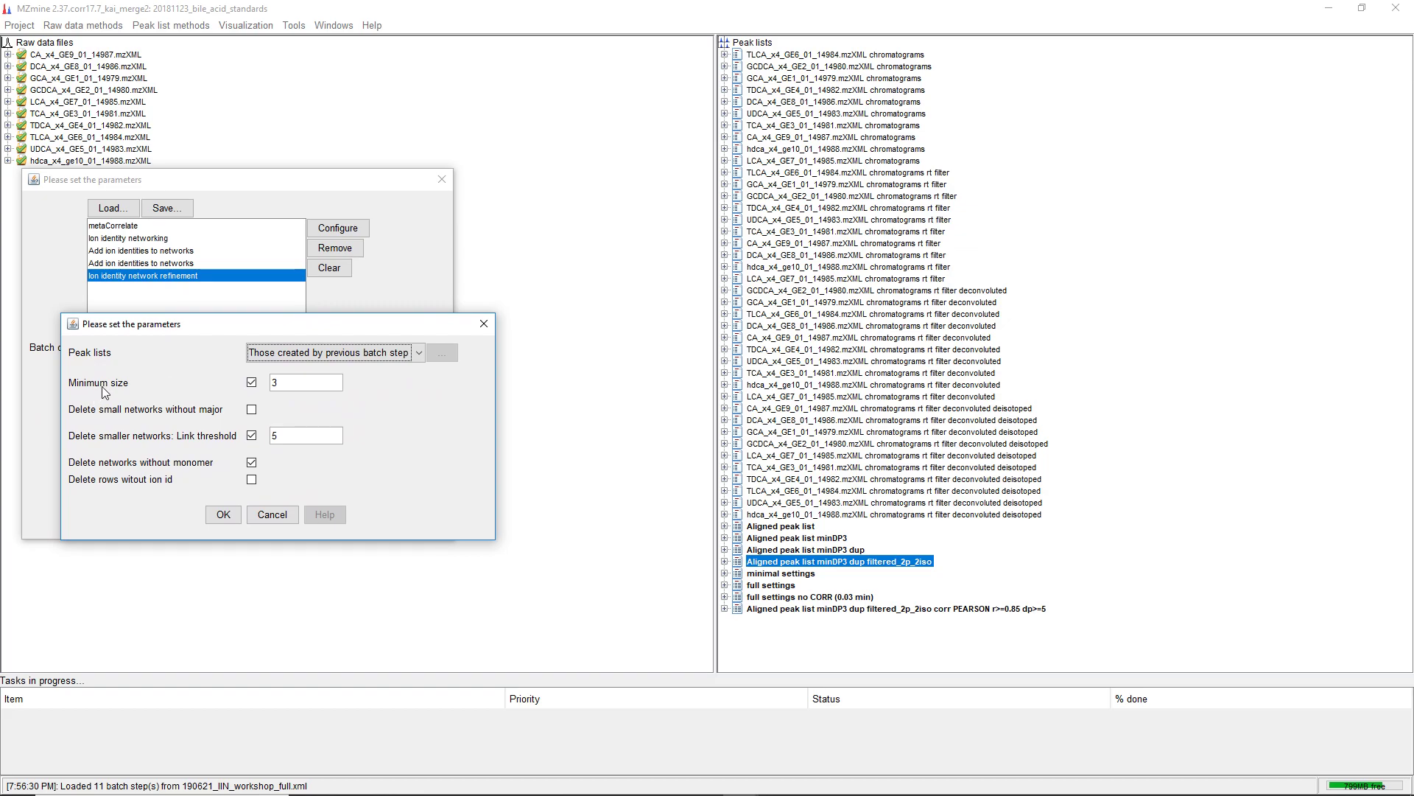
pyautogui.doubleClick(275, 385)
pyautogui.click(223, 514)
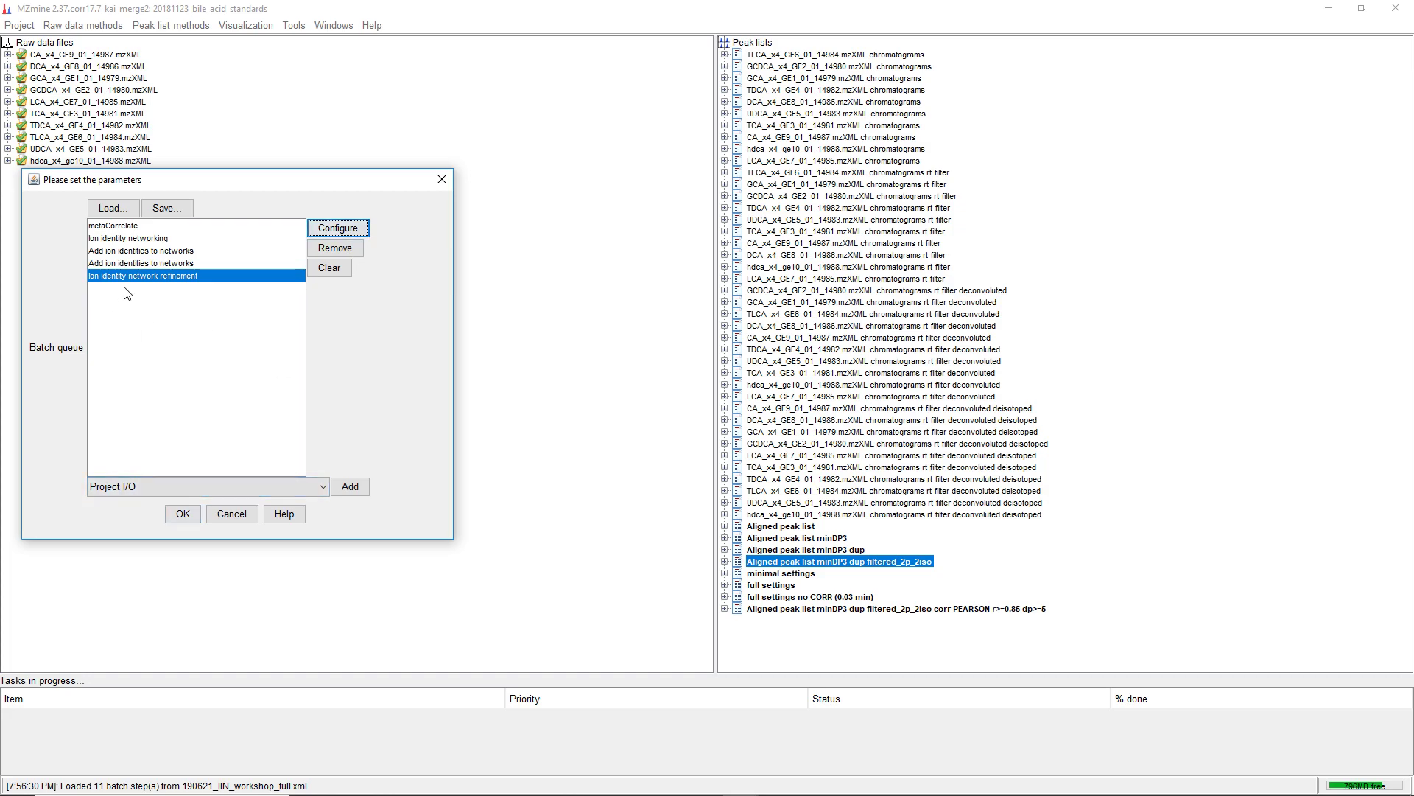
# Turn the refinement step's Minimum size filter off and back on
pyautogui.click(325, 231)
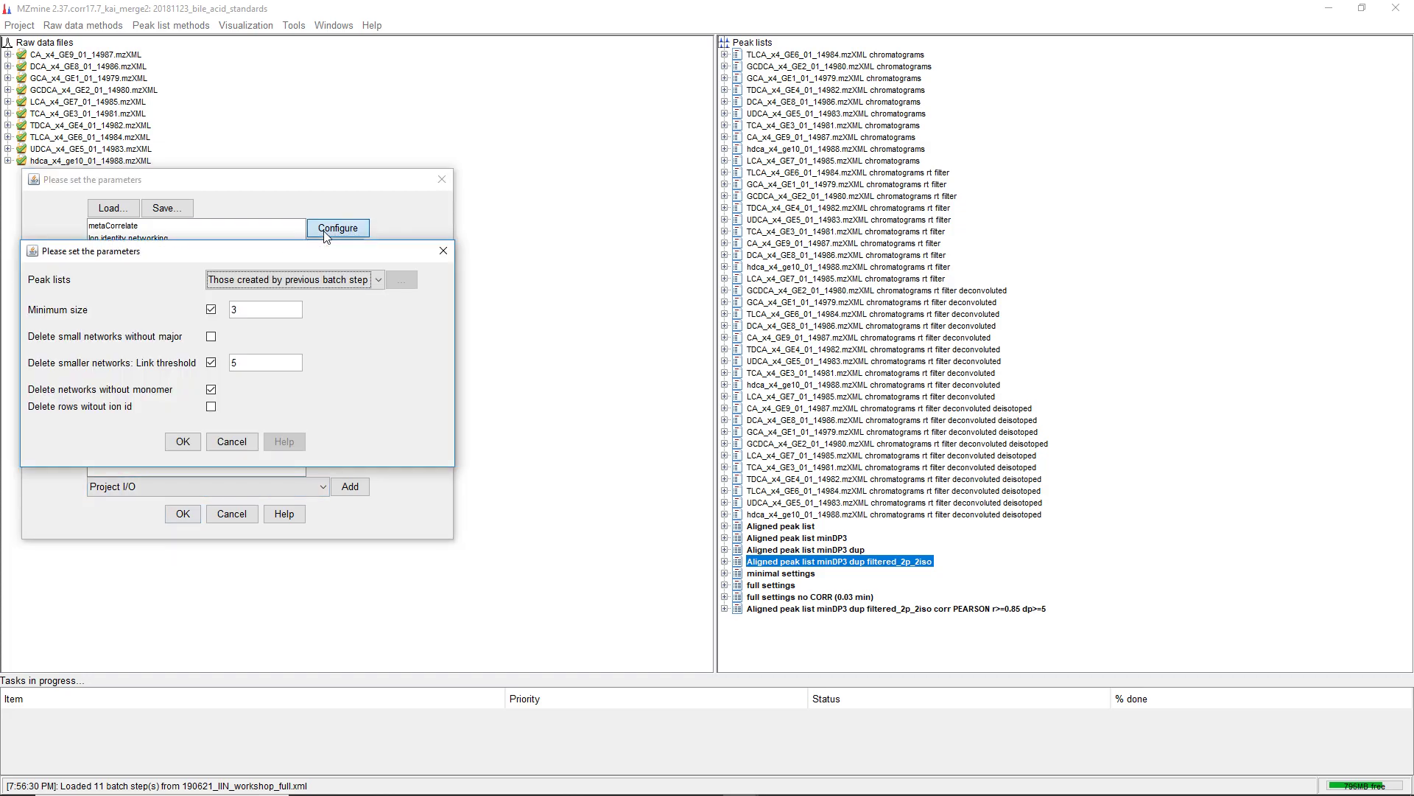
pyautogui.click(211, 311)
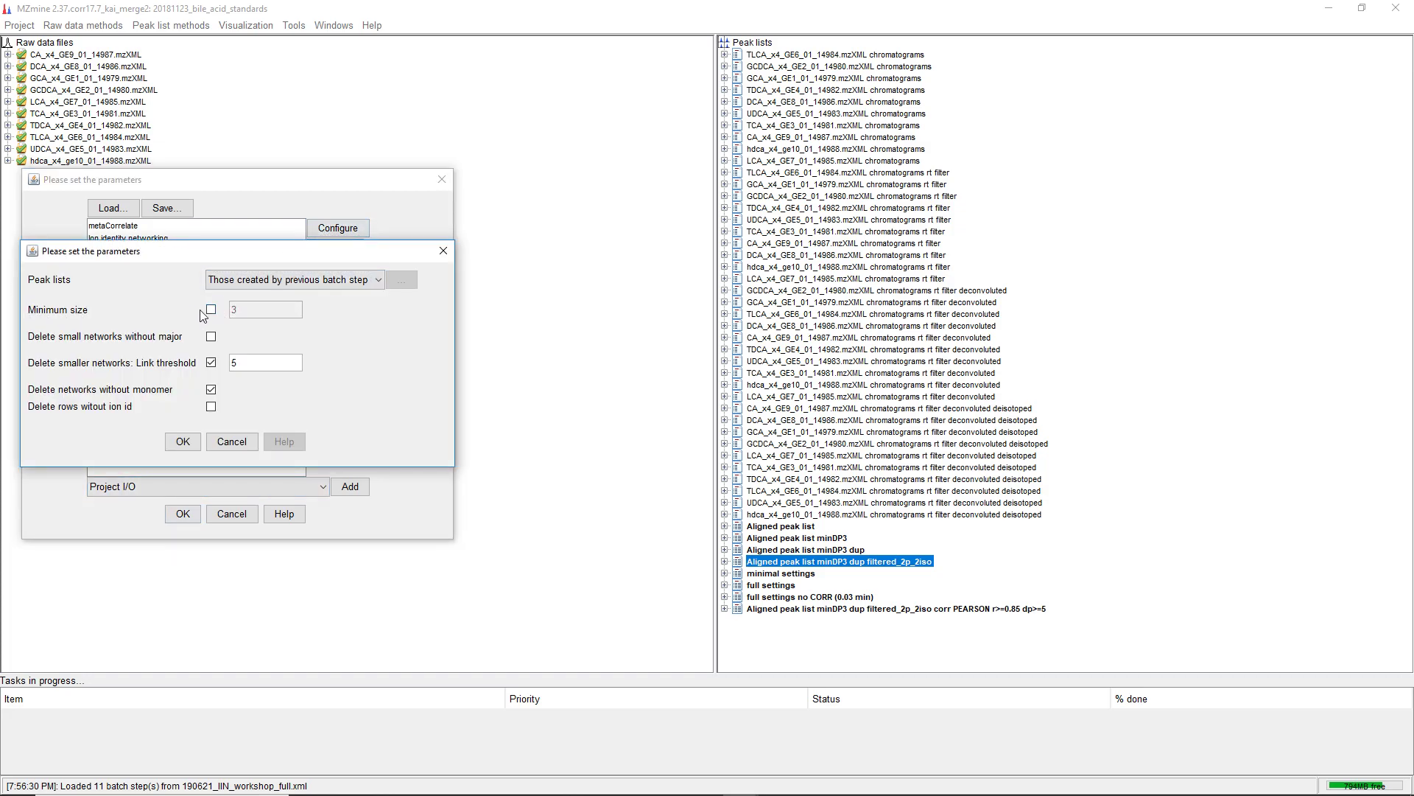
pyautogui.click(177, 443)
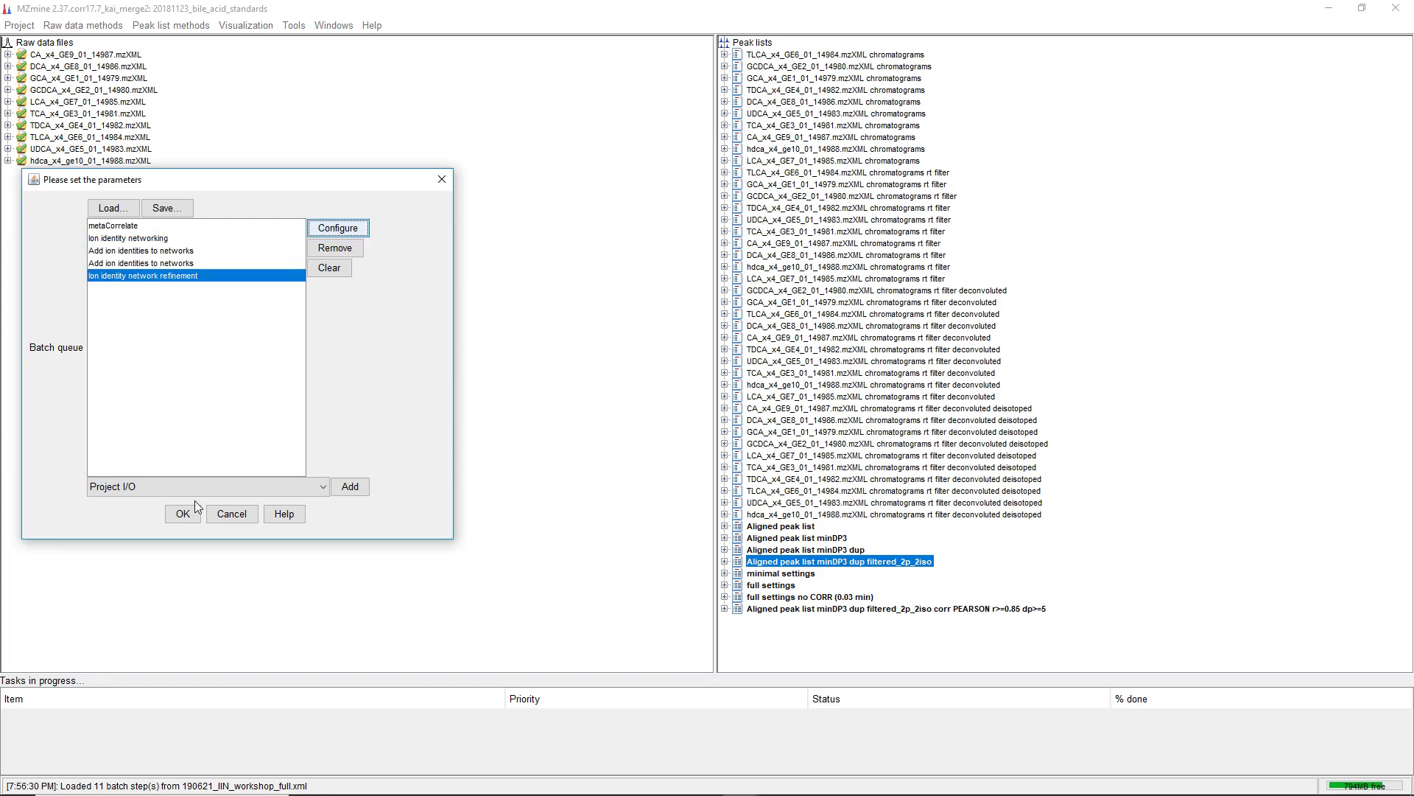
pyautogui.click(338, 227)
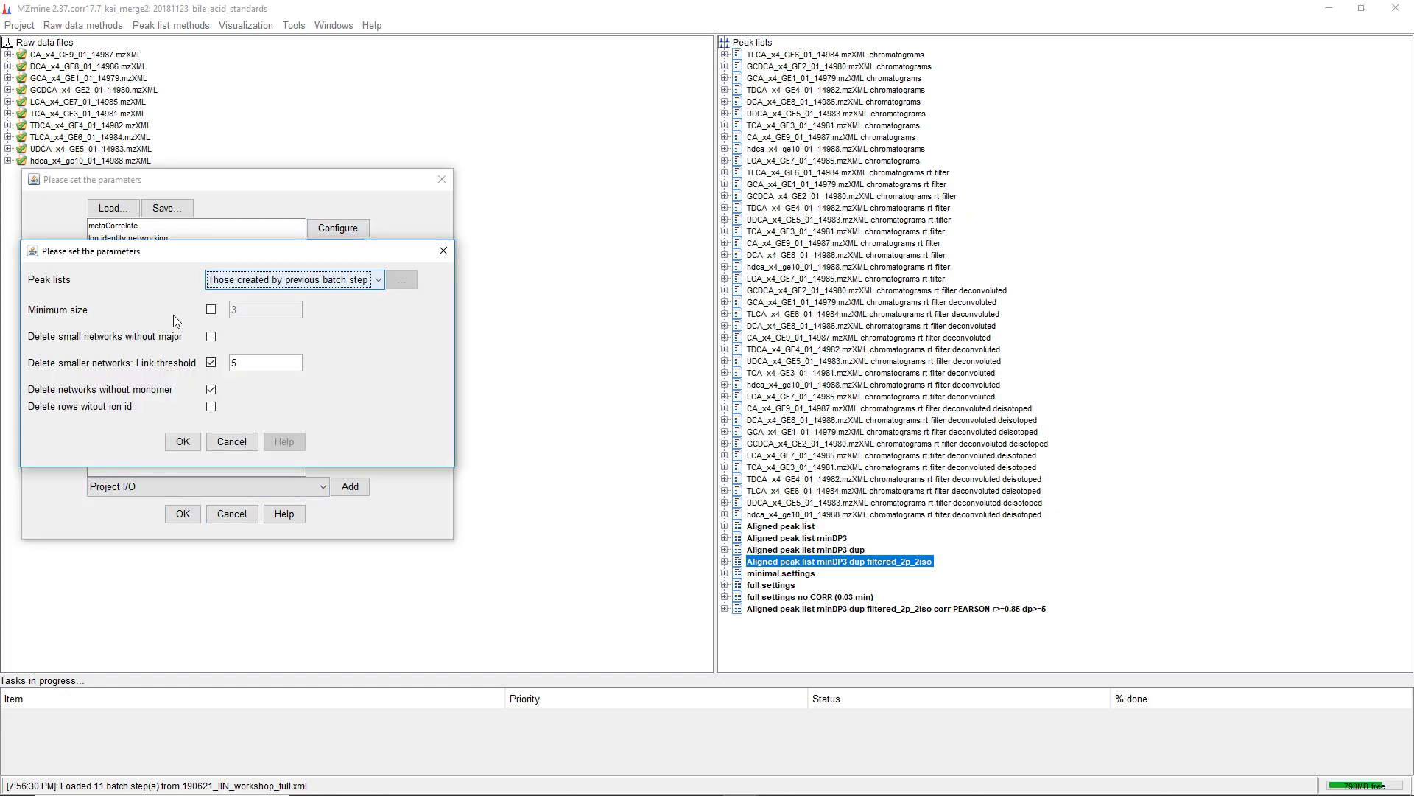
pyautogui.click(212, 310)
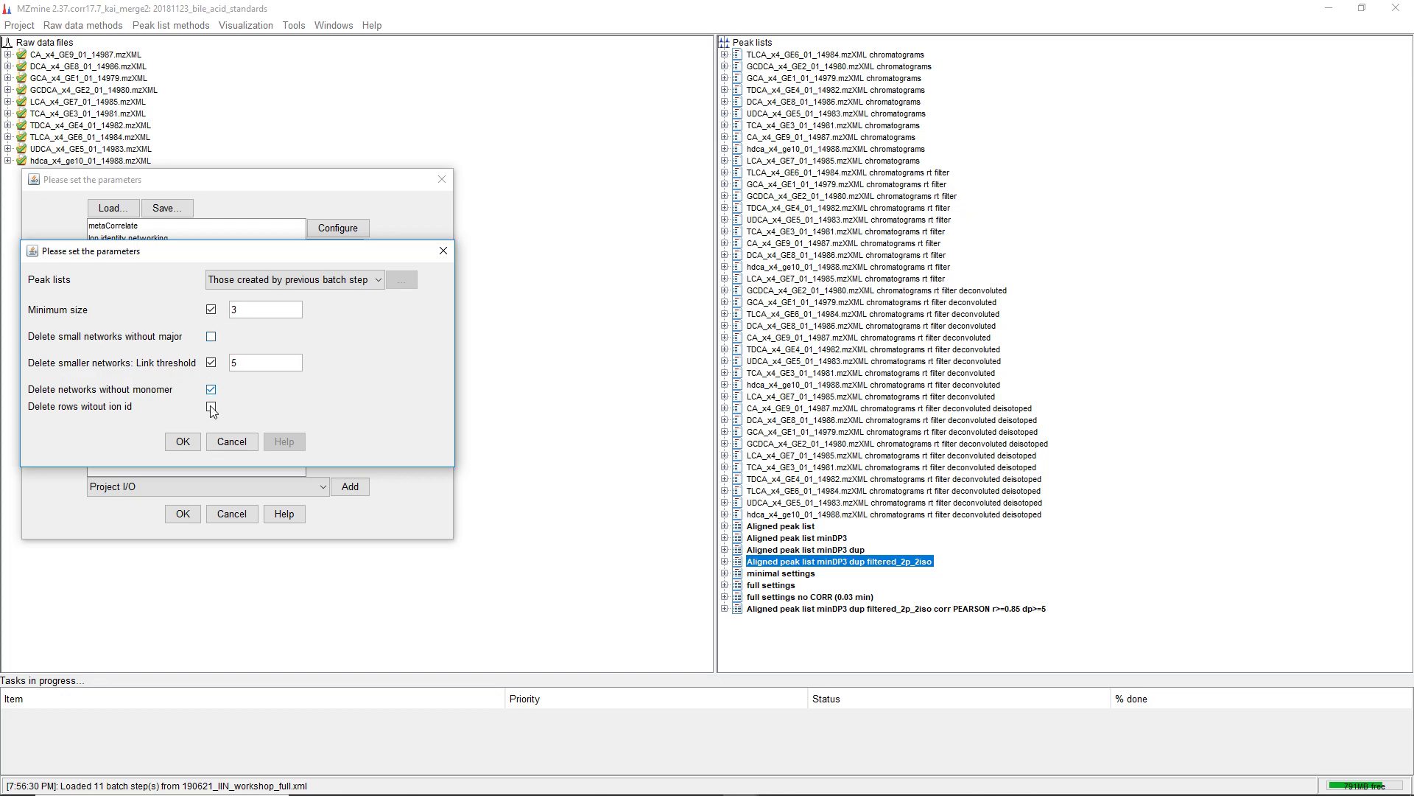
pyautogui.click(191, 447)
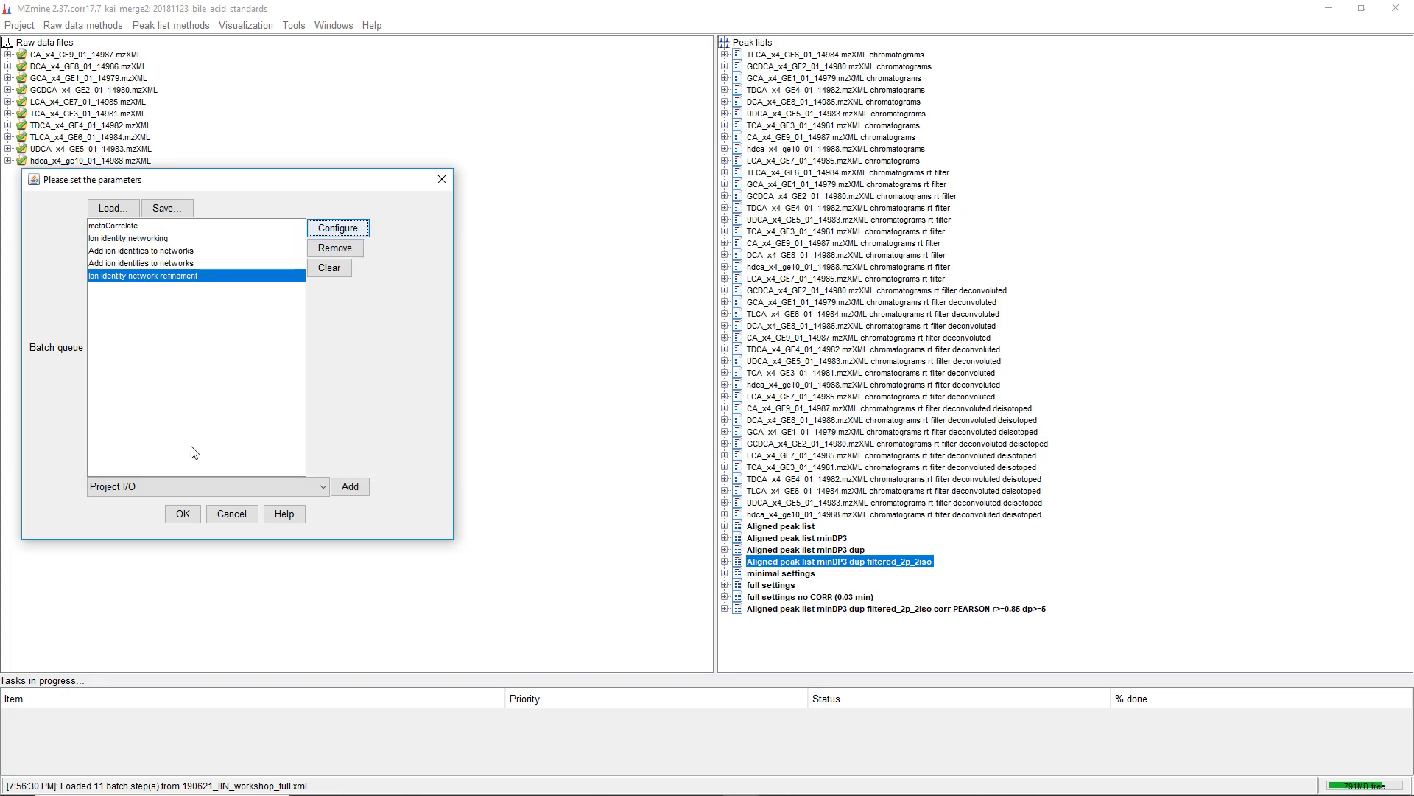
# Run the batch on the selected aligned peak list
pyautogui.click(184, 516)
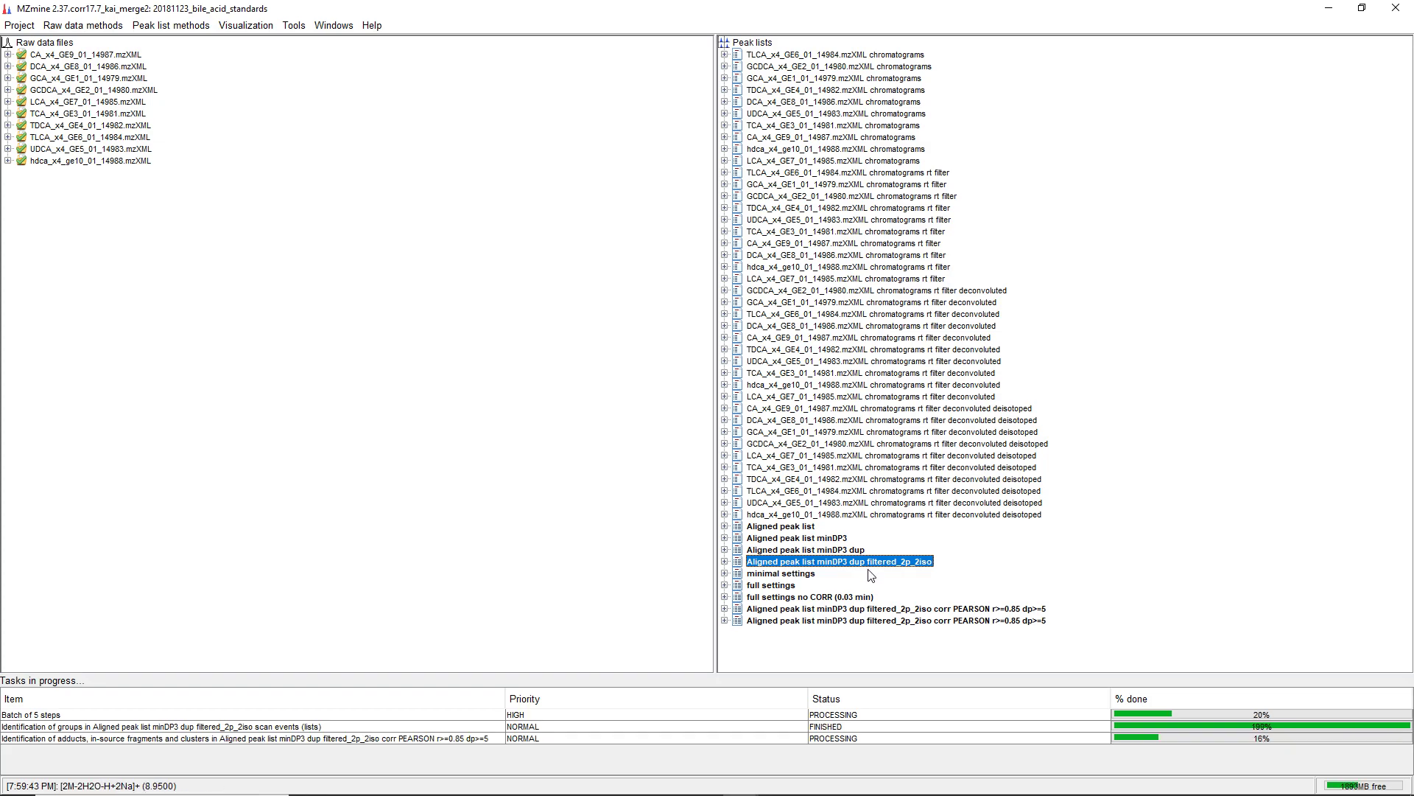
# Compare the peak list information of the minimal settings and full settings peak lists
pyautogui.click(785, 574)
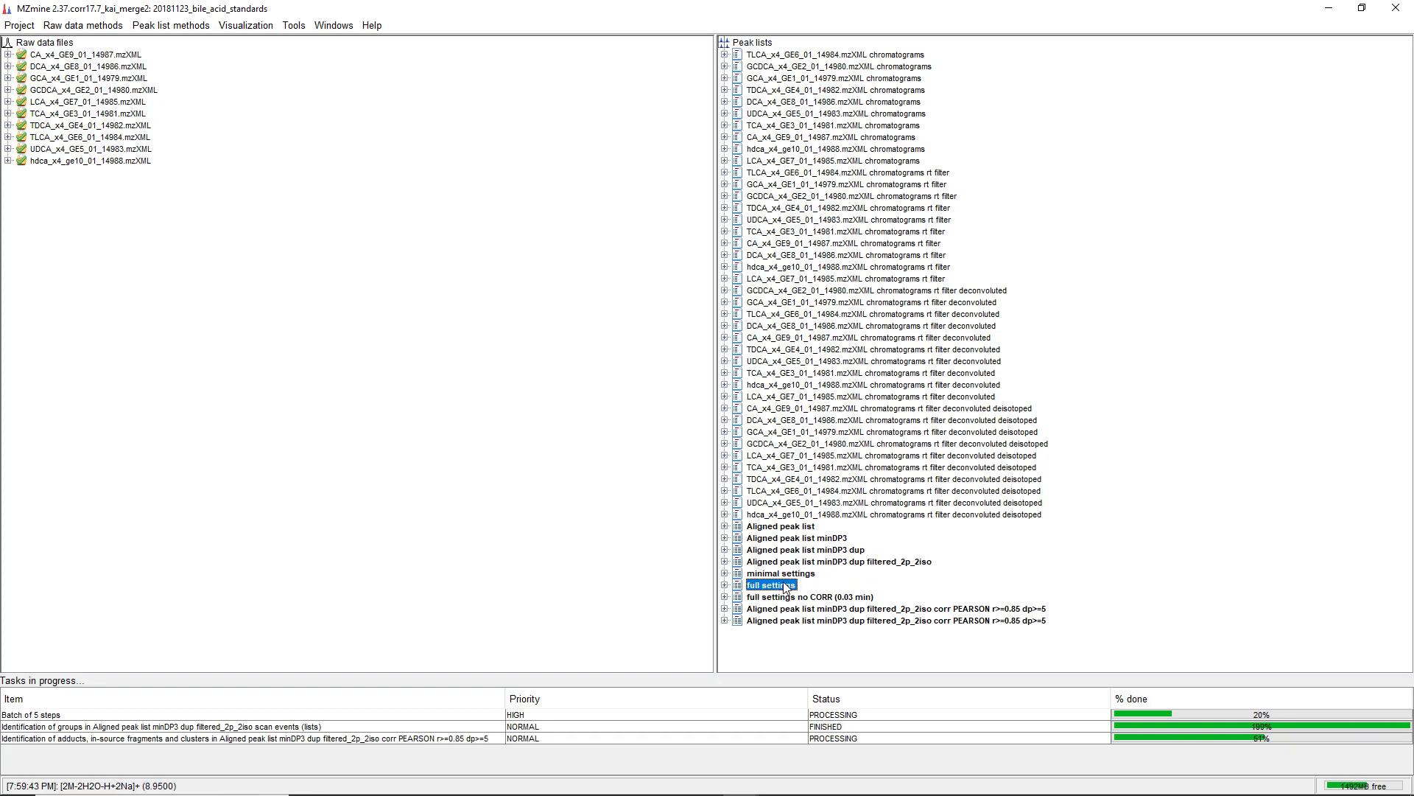
pyautogui.click(778, 586)
pyautogui.click(781, 573)
pyautogui.rightClick(781, 573)
pyautogui.click(838, 602)
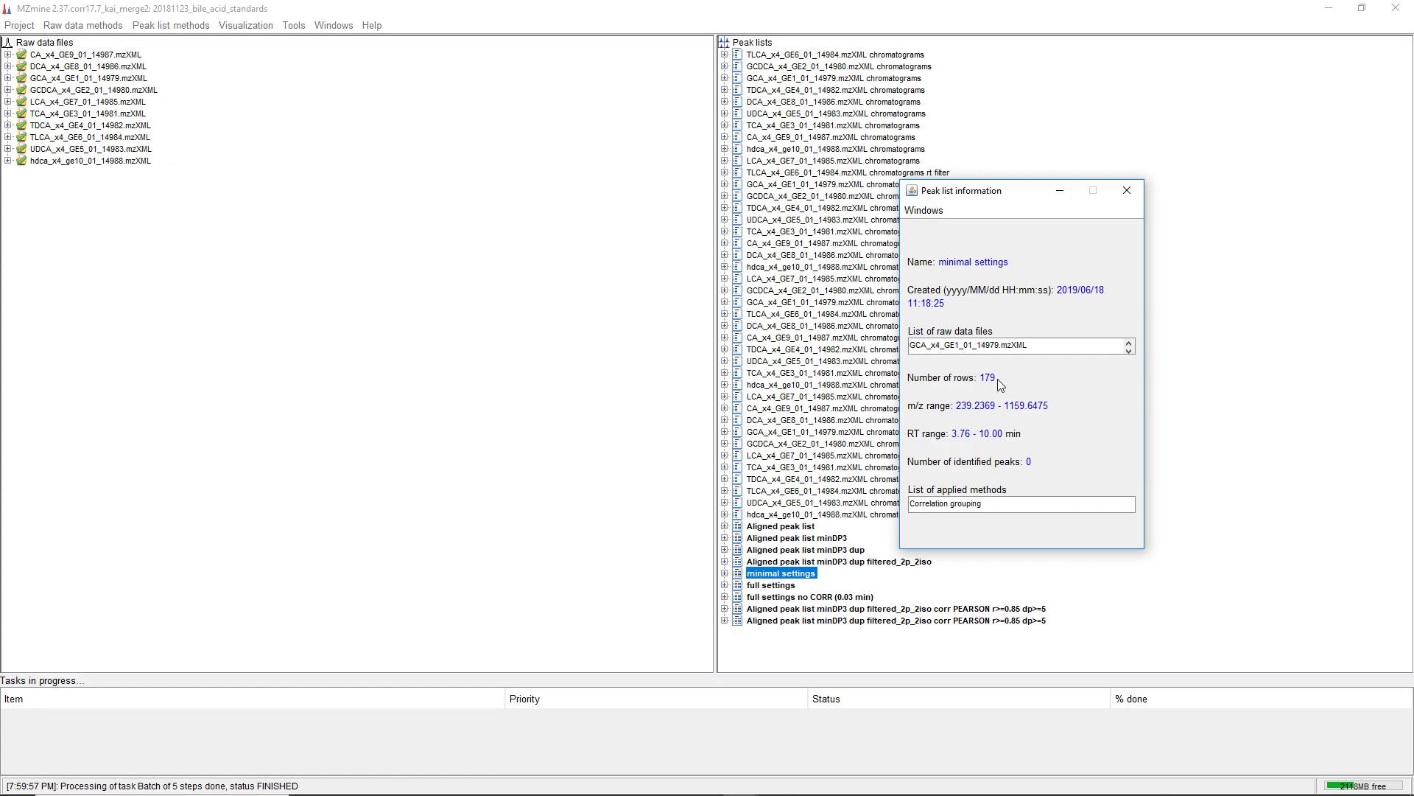
pyautogui.click(1127, 190)
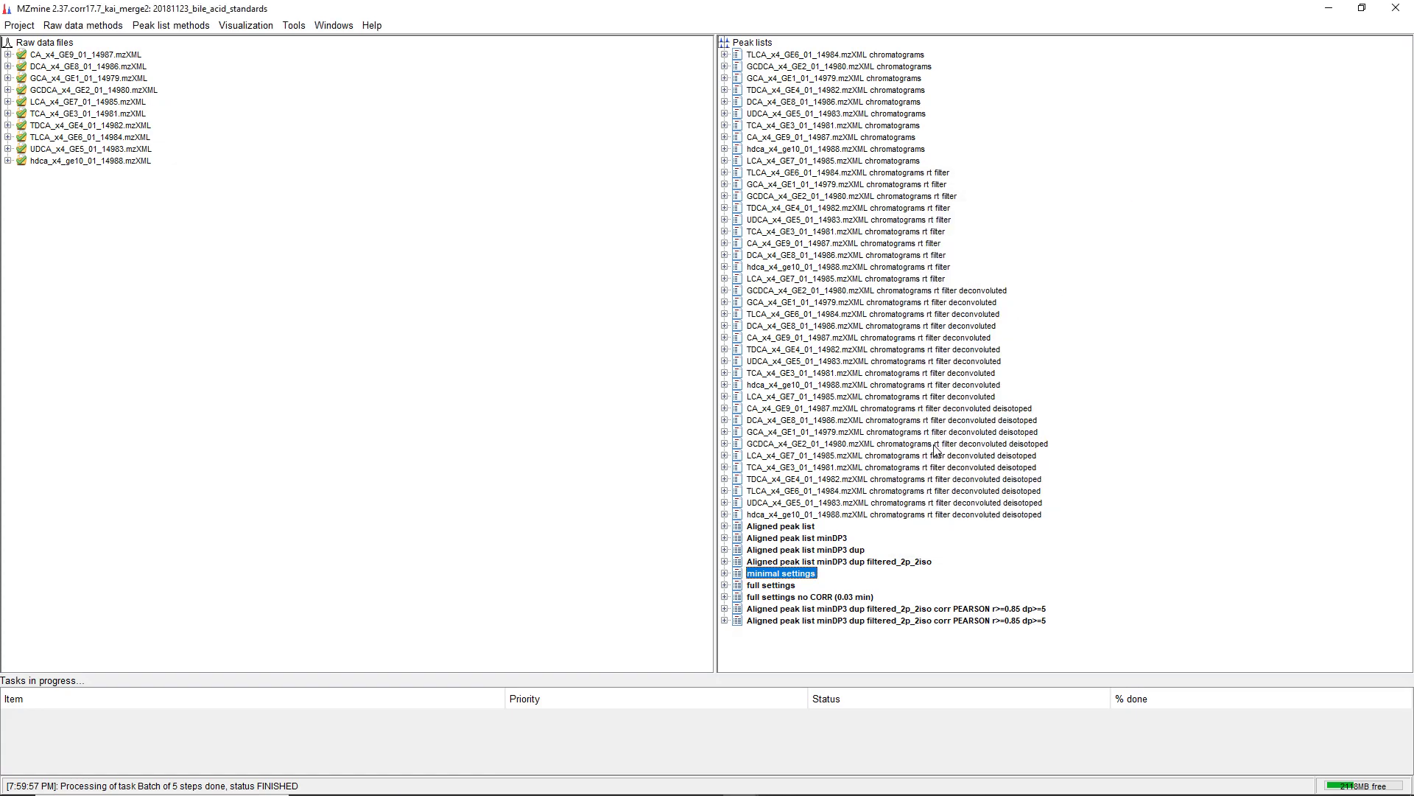
pyautogui.click(769, 586)
pyautogui.rightClick(772, 585)
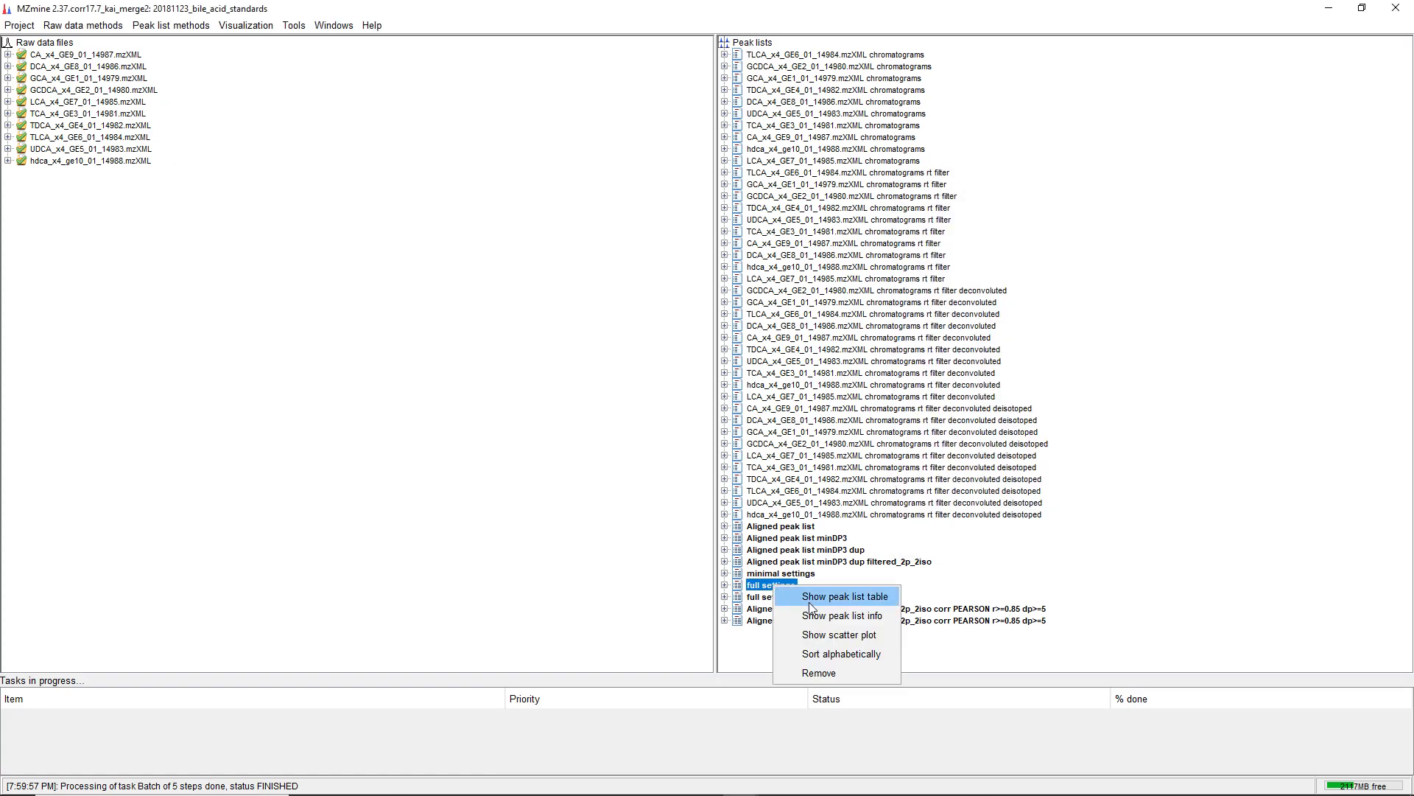
pyautogui.click(815, 614)
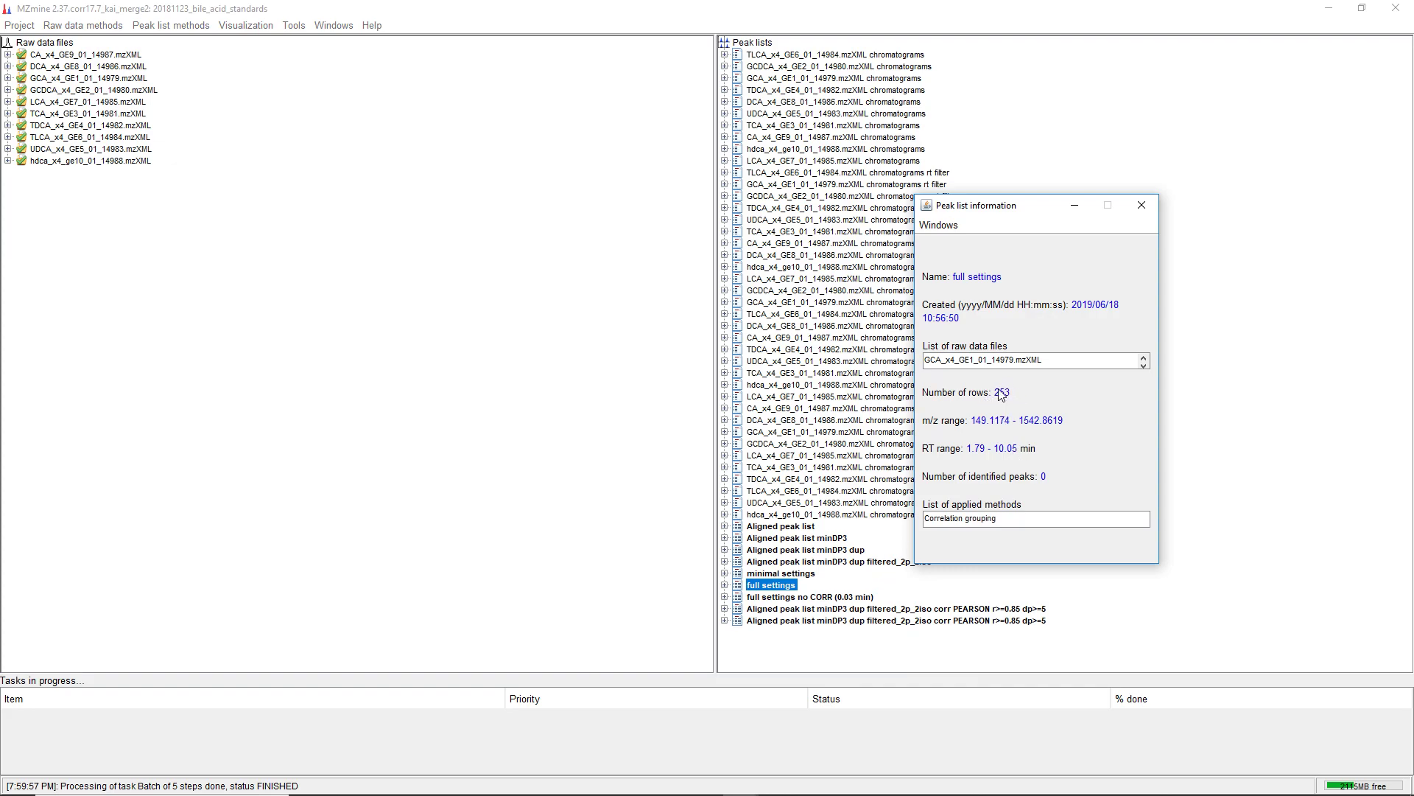
pyautogui.click(1141, 205)
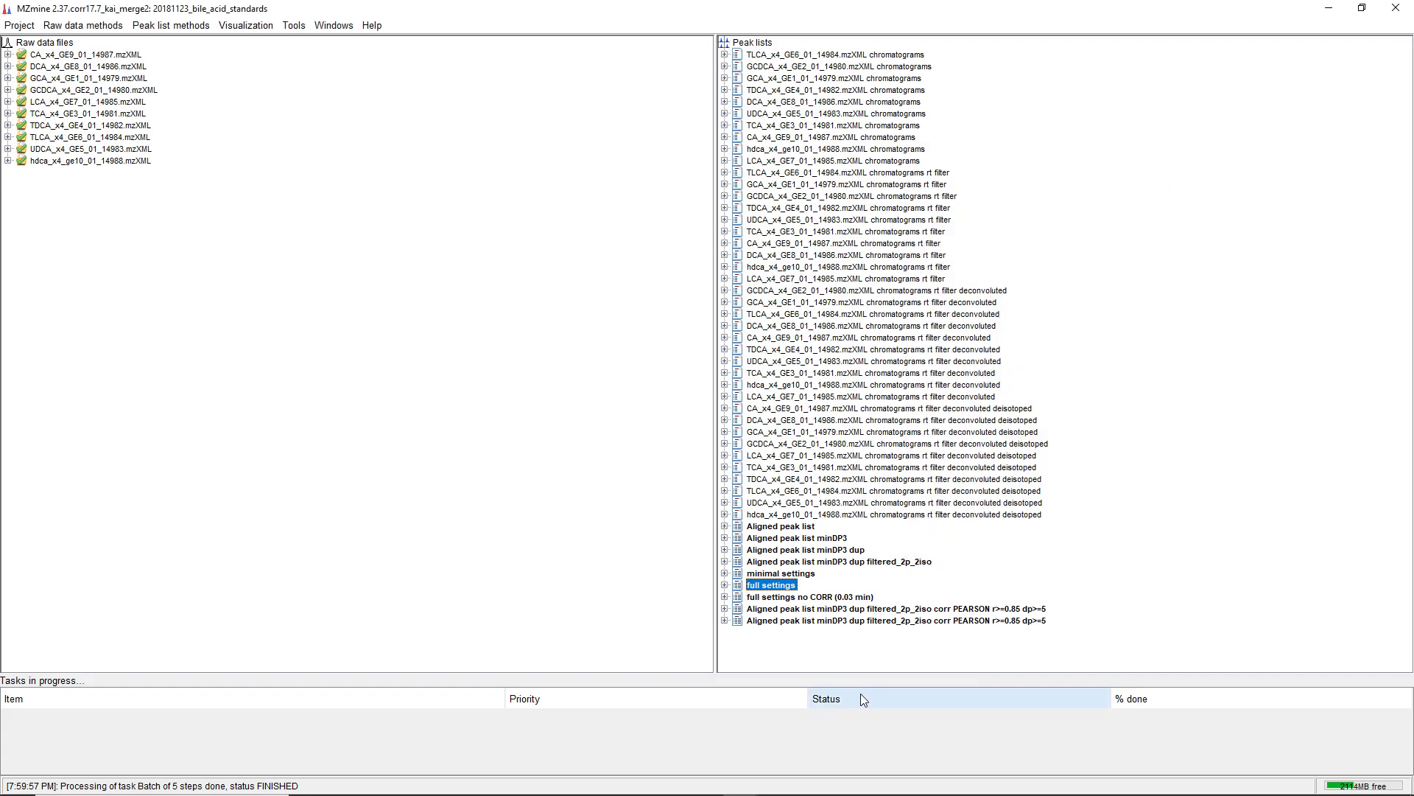
# Open the newest PEARSON r>=0.85 dp>=5 result peak list table and sort it by NetID
pyautogui.doubleClick(889, 620)
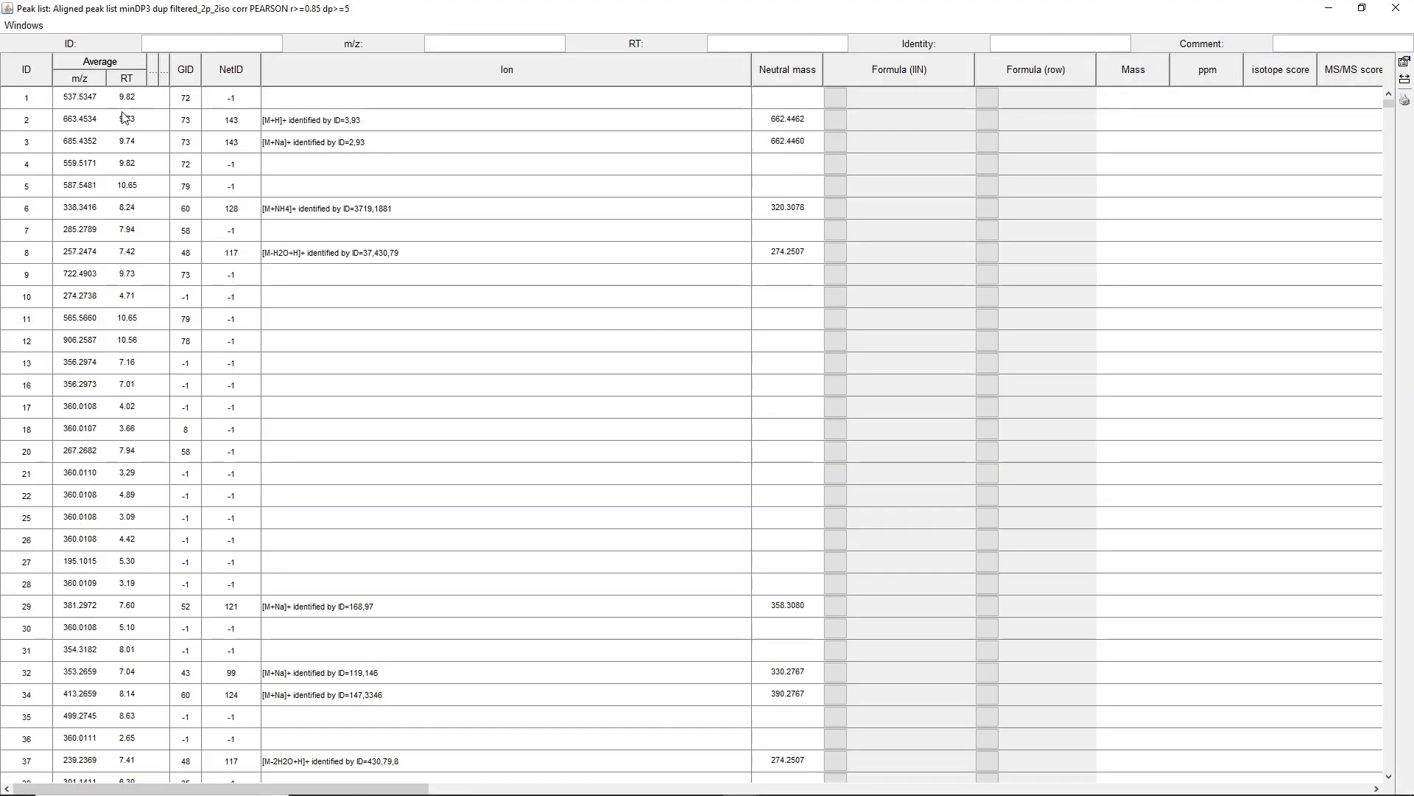
pyautogui.click(91, 80)
pyautogui.click(231, 72)
pyautogui.click(241, 72)
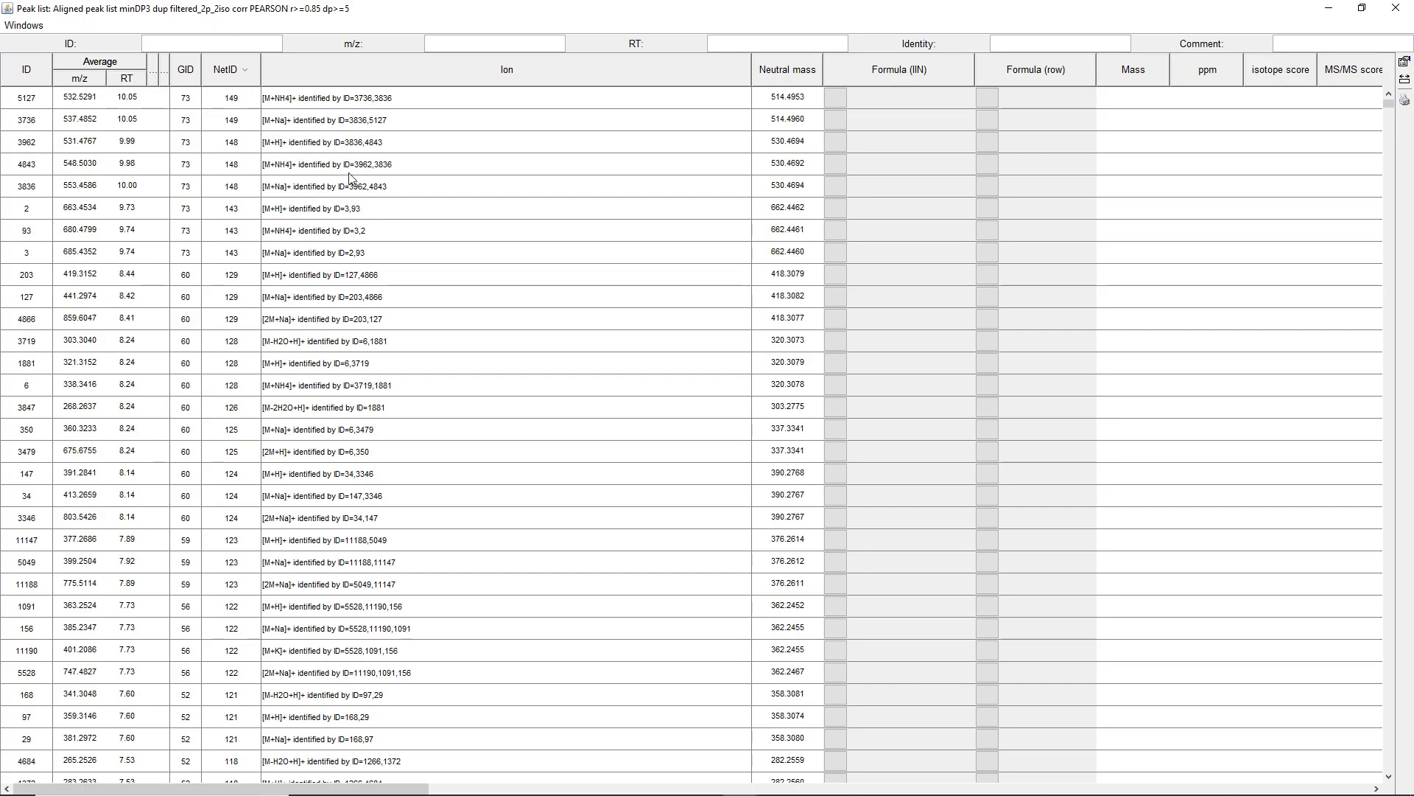
# Sort the table by Ion and browse the ion annotations, selecting the [M+Ca]2+ rows
pyautogui.click(456, 61)
pyautogui.click(467, 64)
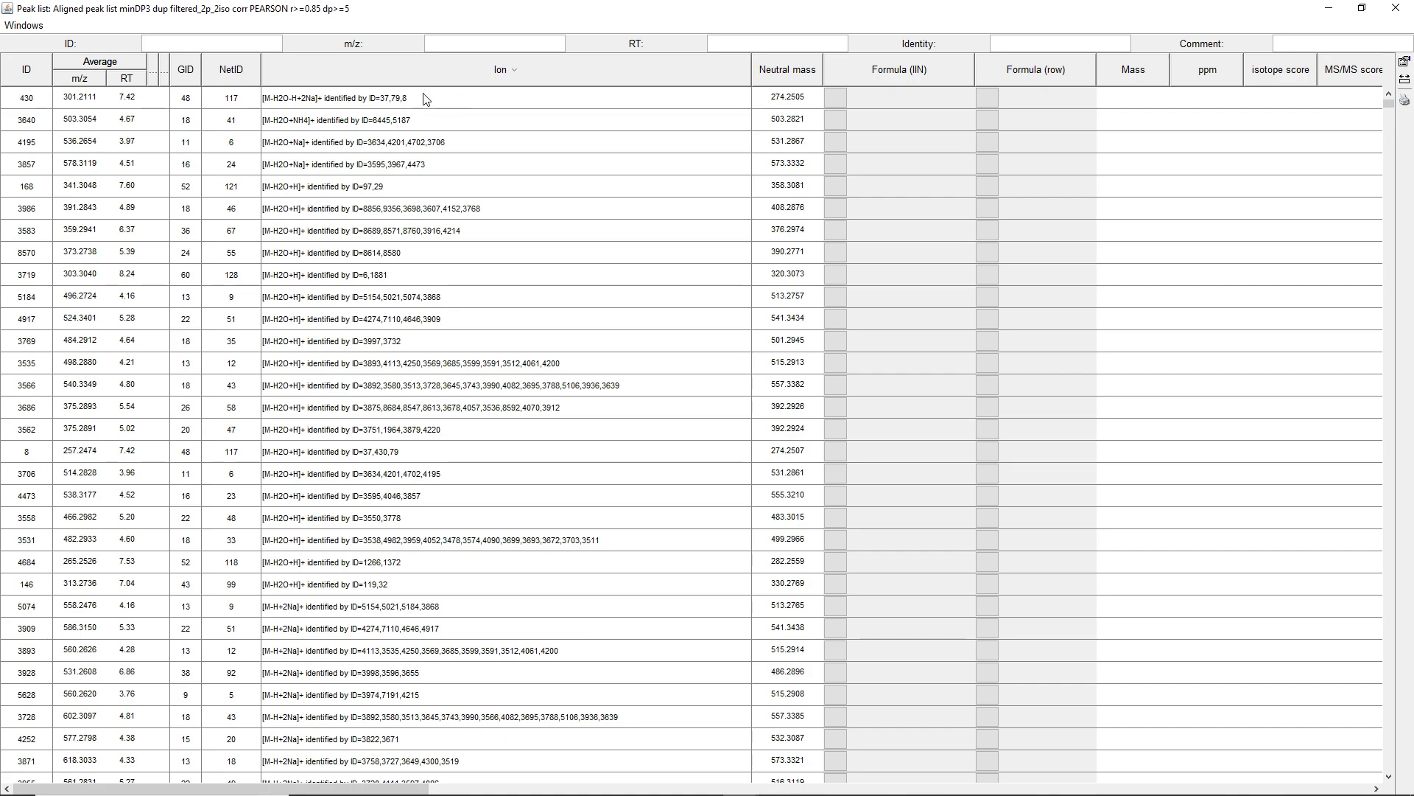
pyautogui.scroll(-7, 337, 123)
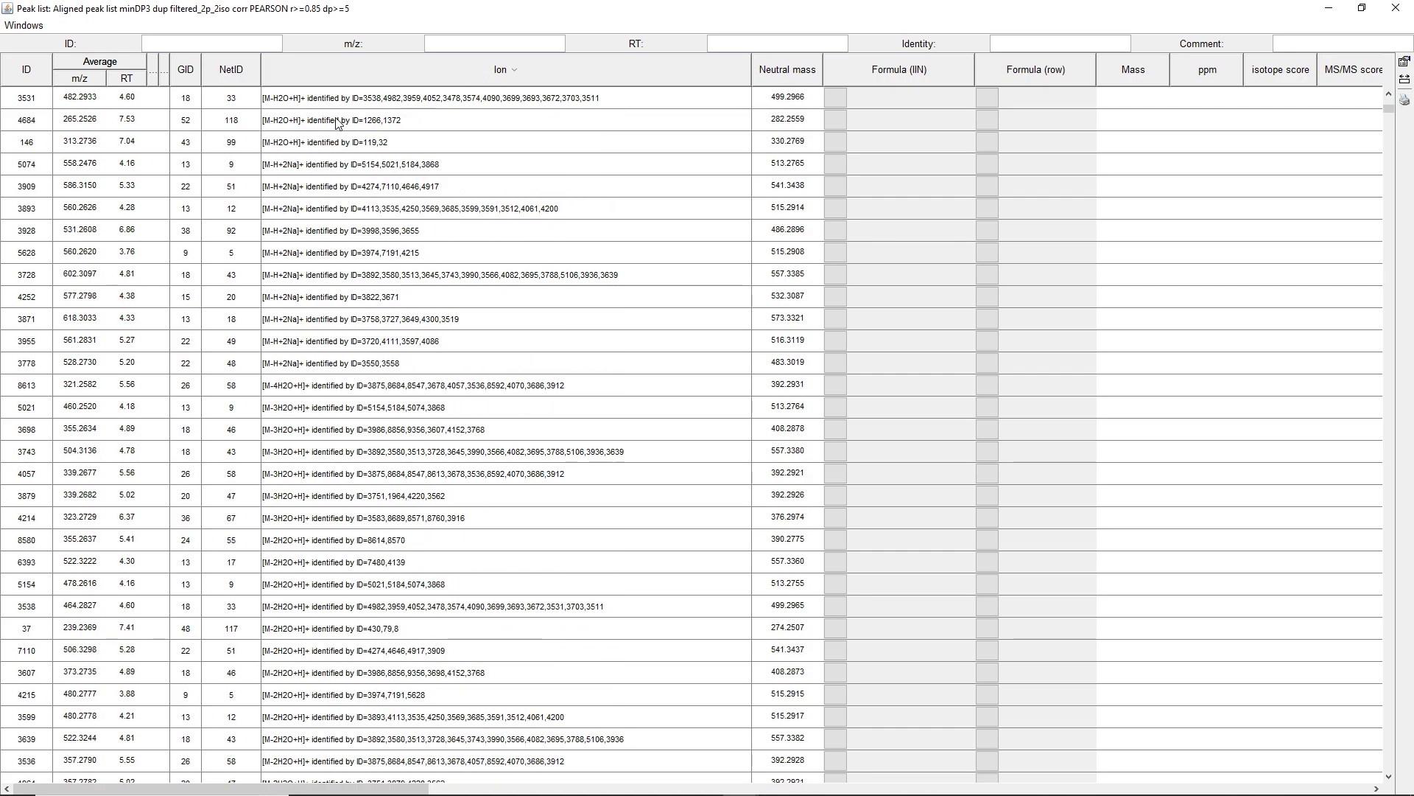
pyautogui.scroll(-3, 314, 273)
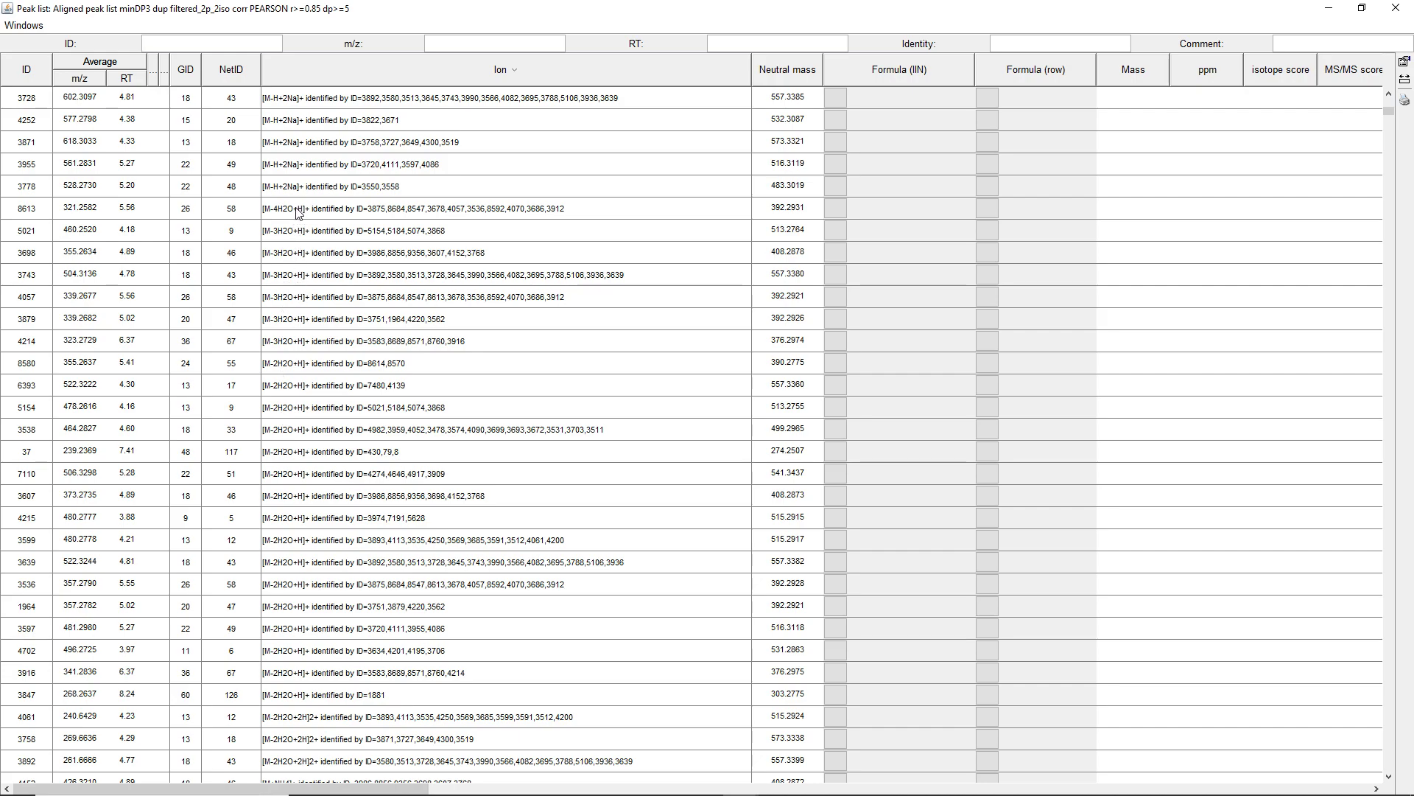
pyautogui.moveTo(175, 211); pyautogui.dragTo(174, 232)
pyautogui.scroll(-8, 368, 236)
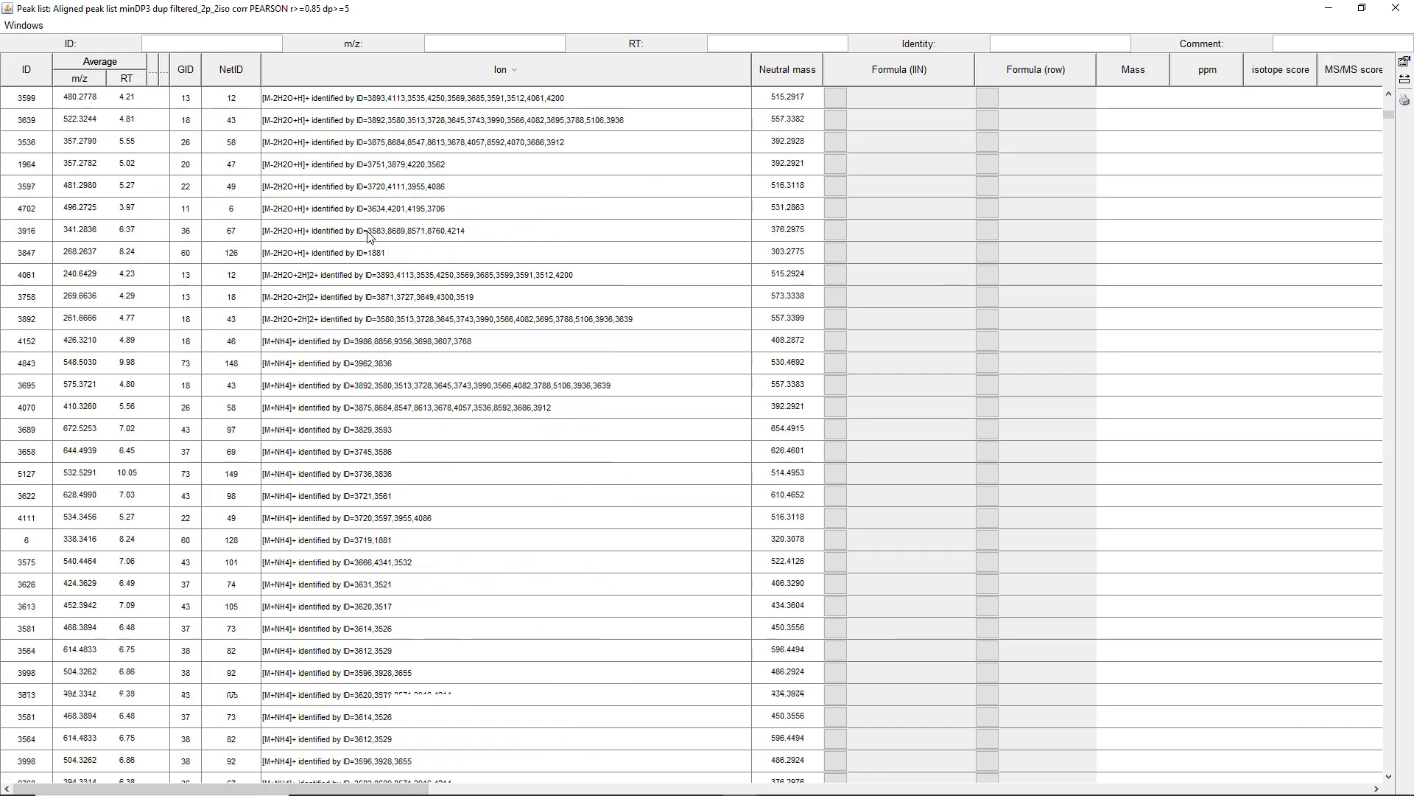
pyautogui.scroll(-12, 366, 239)
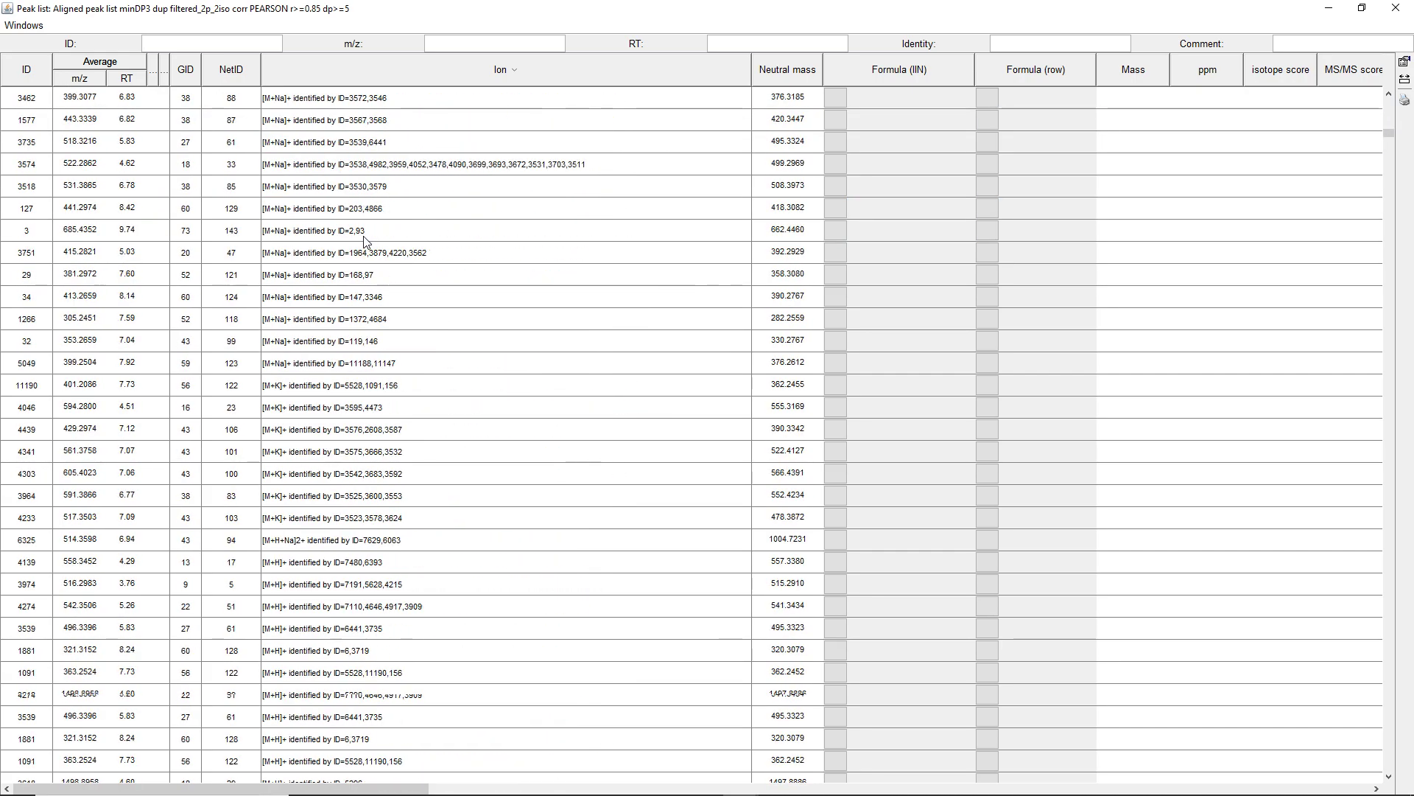
pyautogui.scroll(-12, 367, 239)
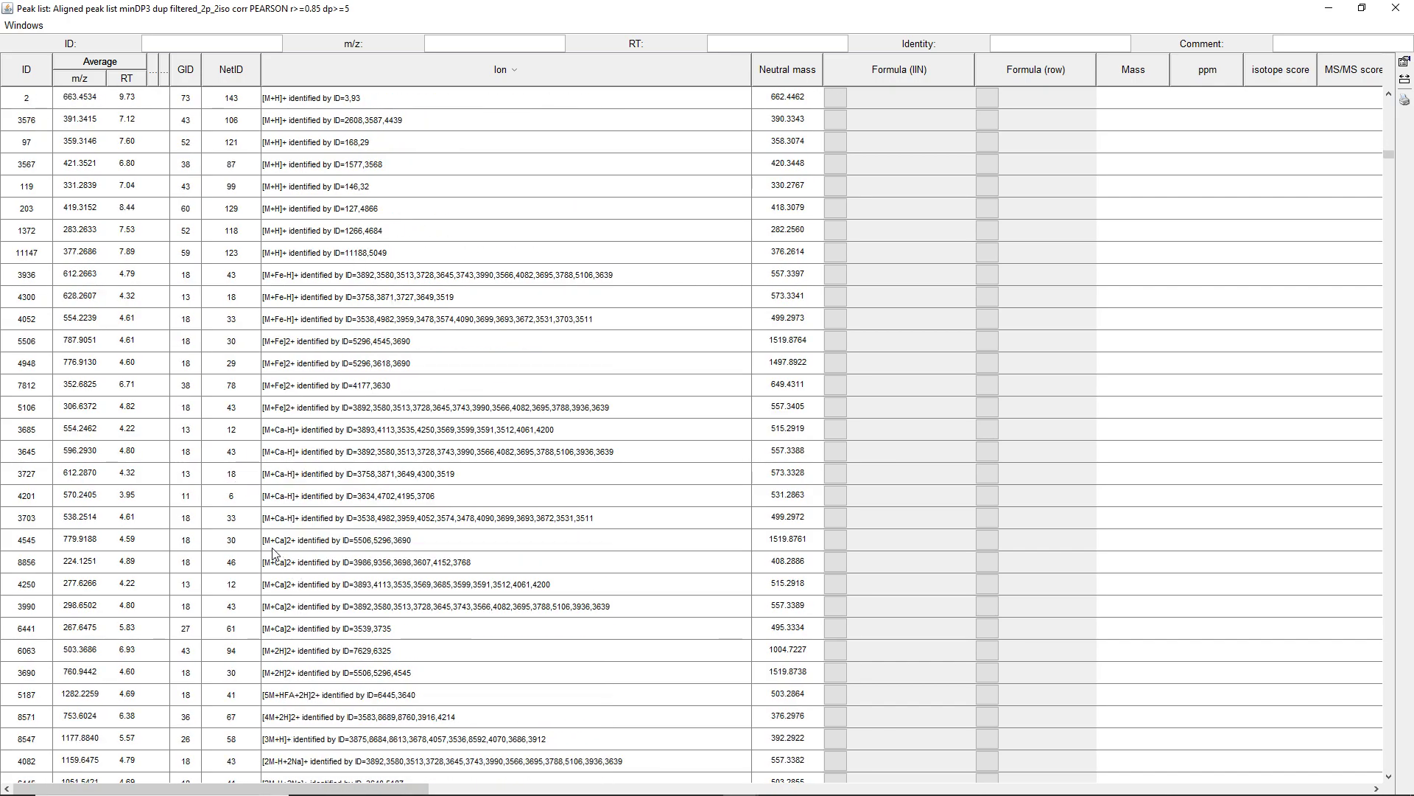
pyautogui.moveTo(245, 543); pyautogui.dragTo(246, 619)
pyautogui.scroll(-4, 246, 619)
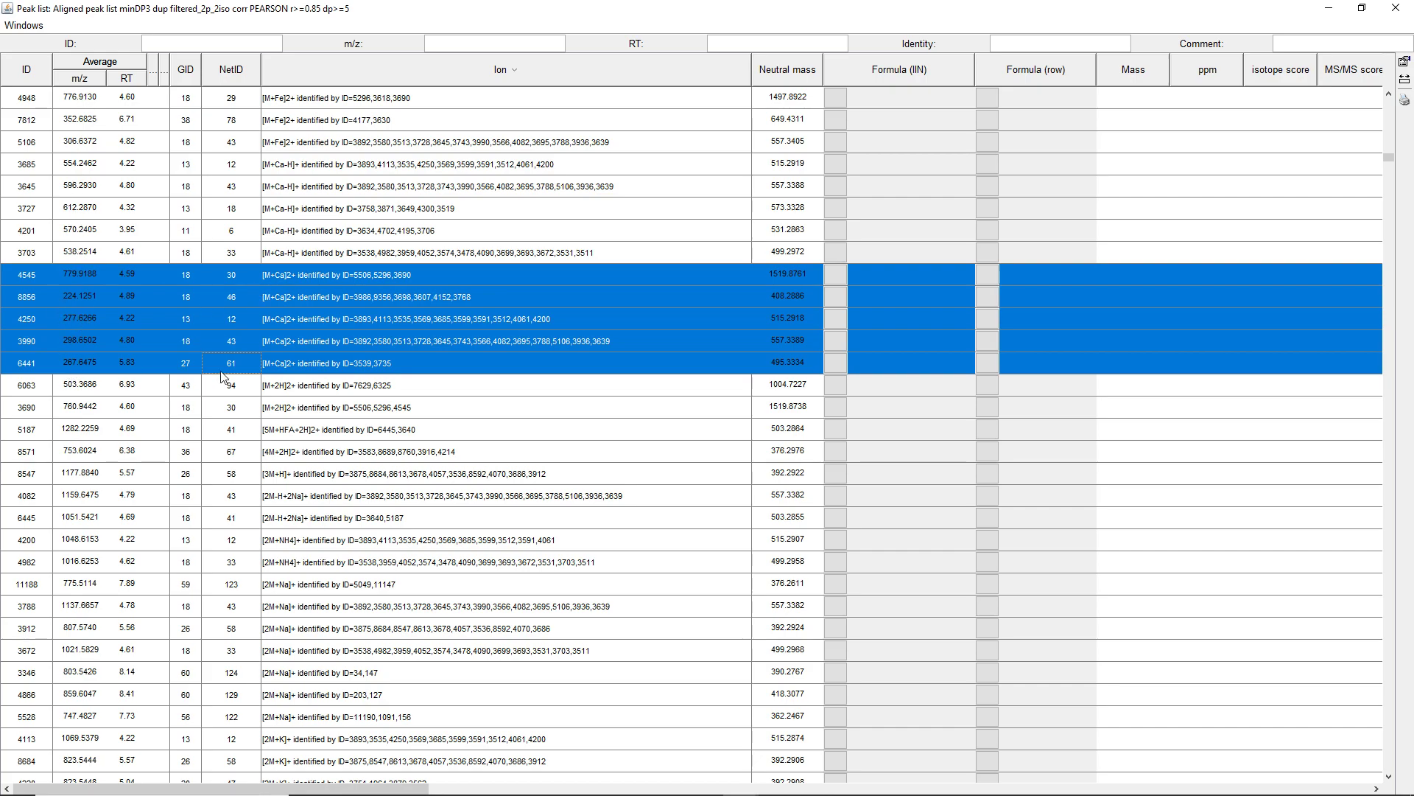
# Scroll through the ion annotations and select the [2M+Ca]2+ row
pyautogui.scroll(-5, 340, 321)
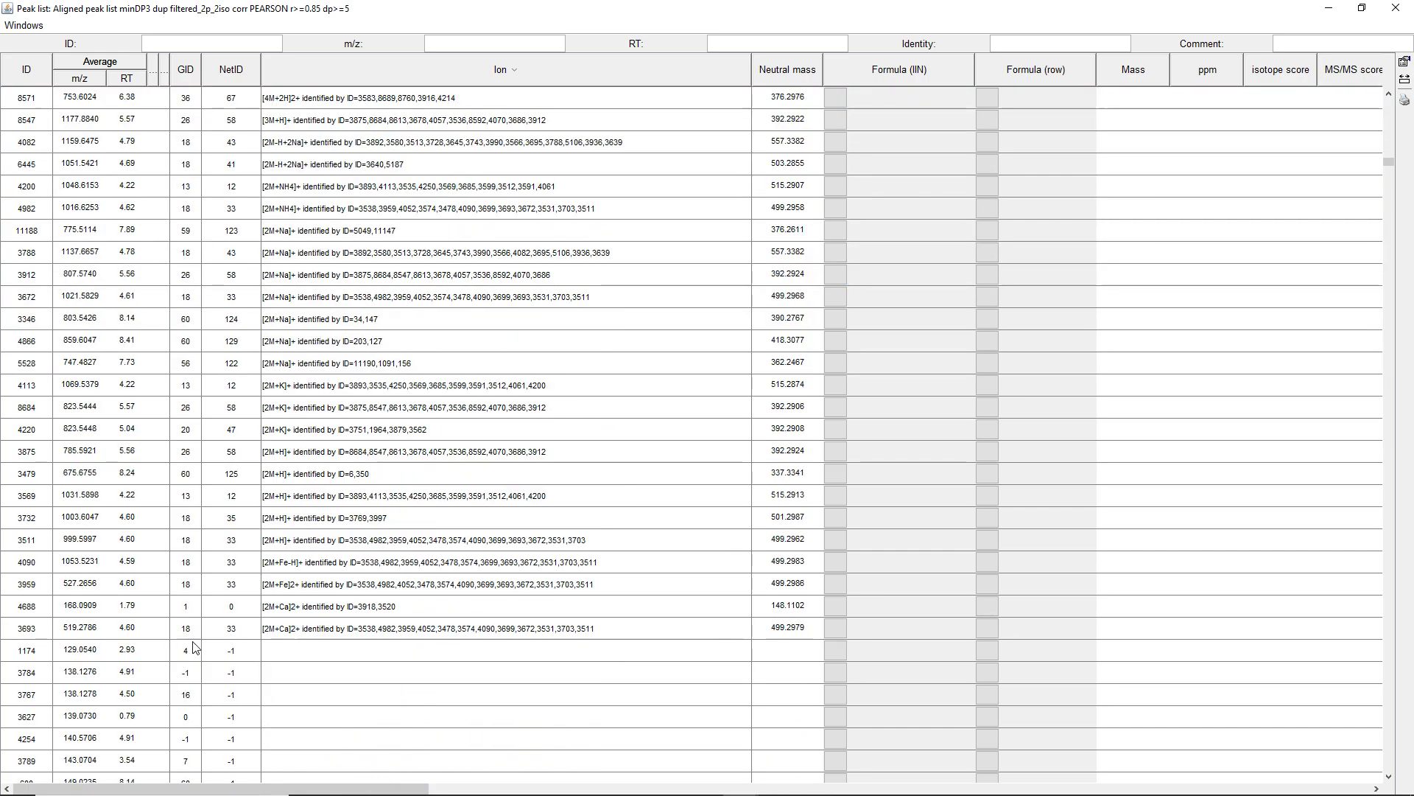
pyautogui.click(273, 630)
pyautogui.click(274, 627)
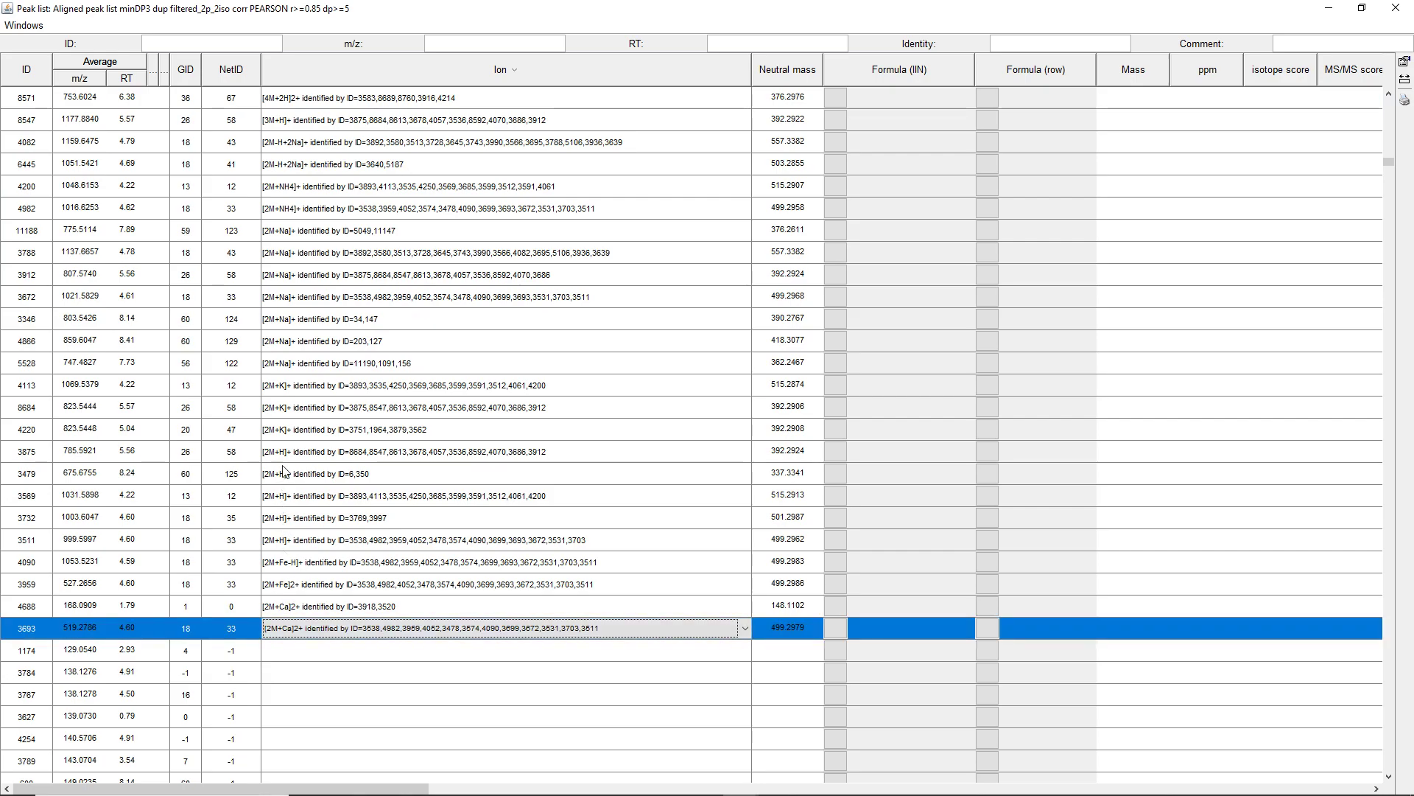
pyautogui.scroll(1, 283, 472)
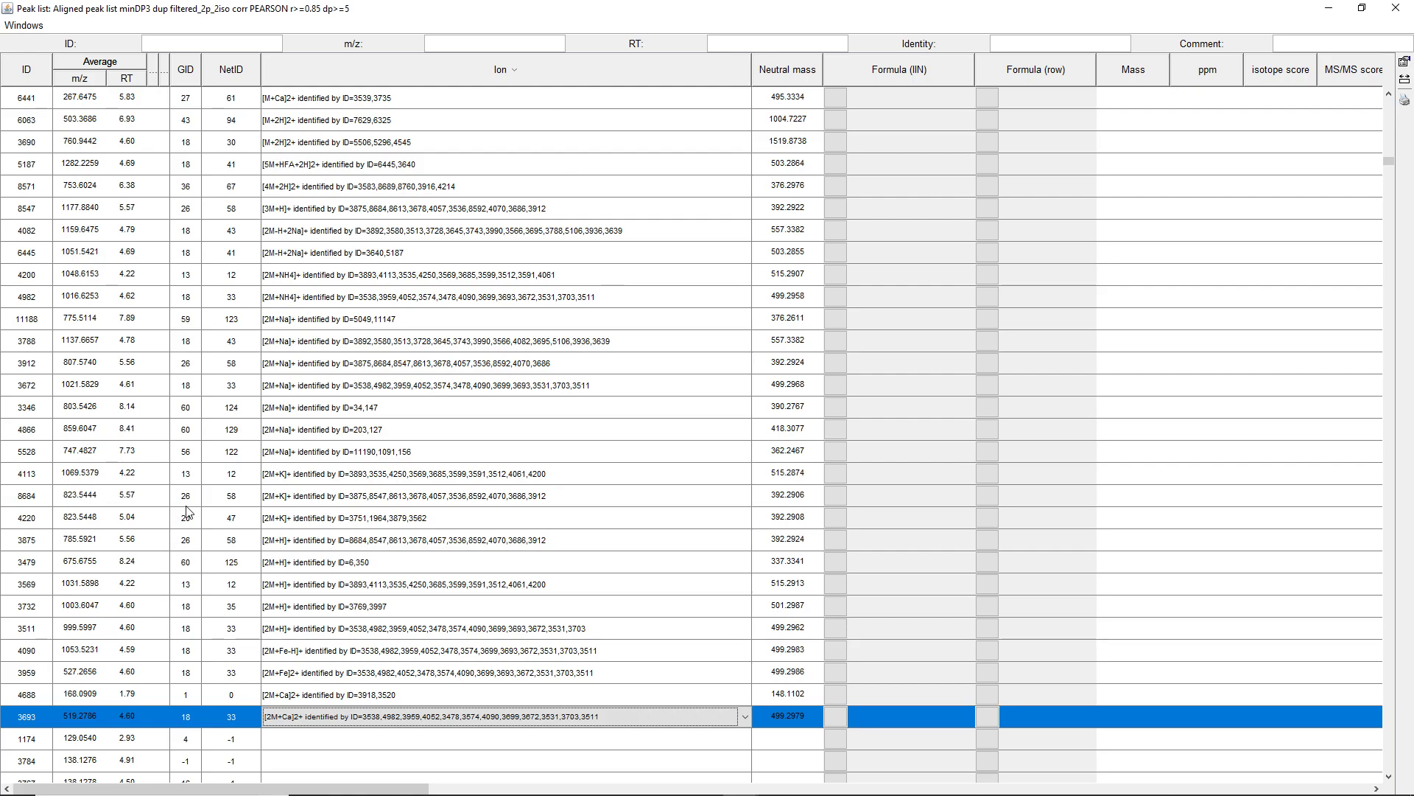
# Close the peak list table, open batch mode and select the ion identity networking and Add ion identities to networks queue steps
pyautogui.click(1395, 8)
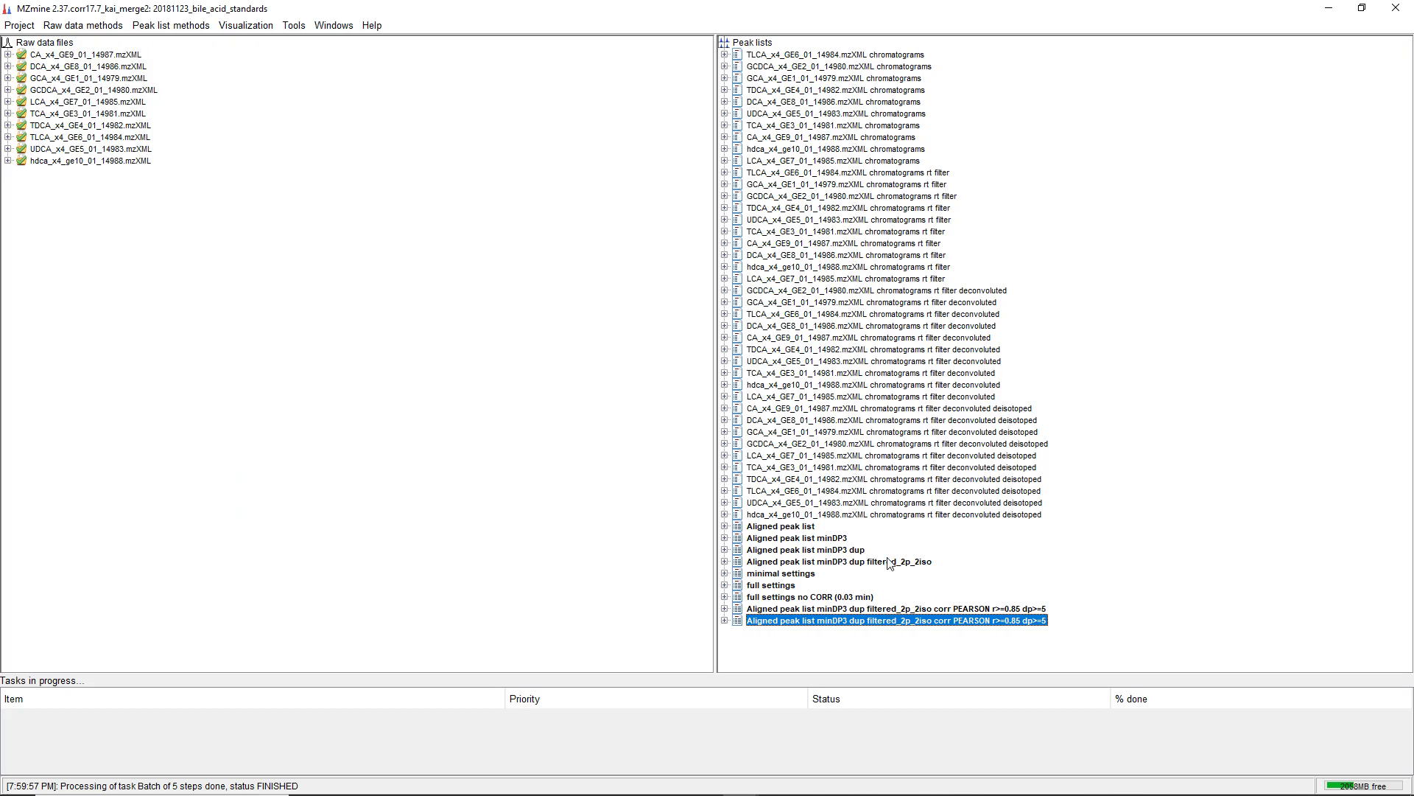
pyautogui.click(19, 25)
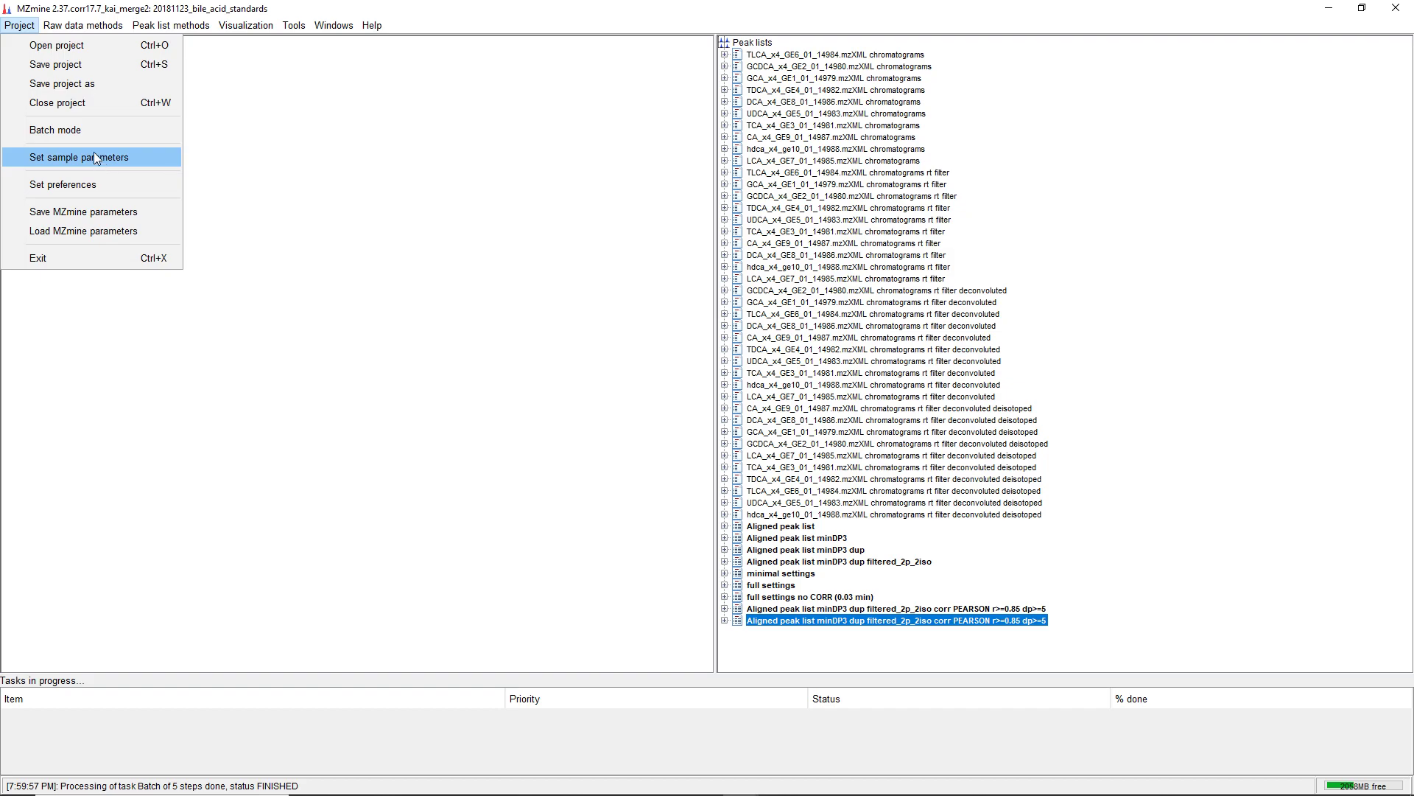
pyautogui.click(81, 129)
pyautogui.click(622, 353)
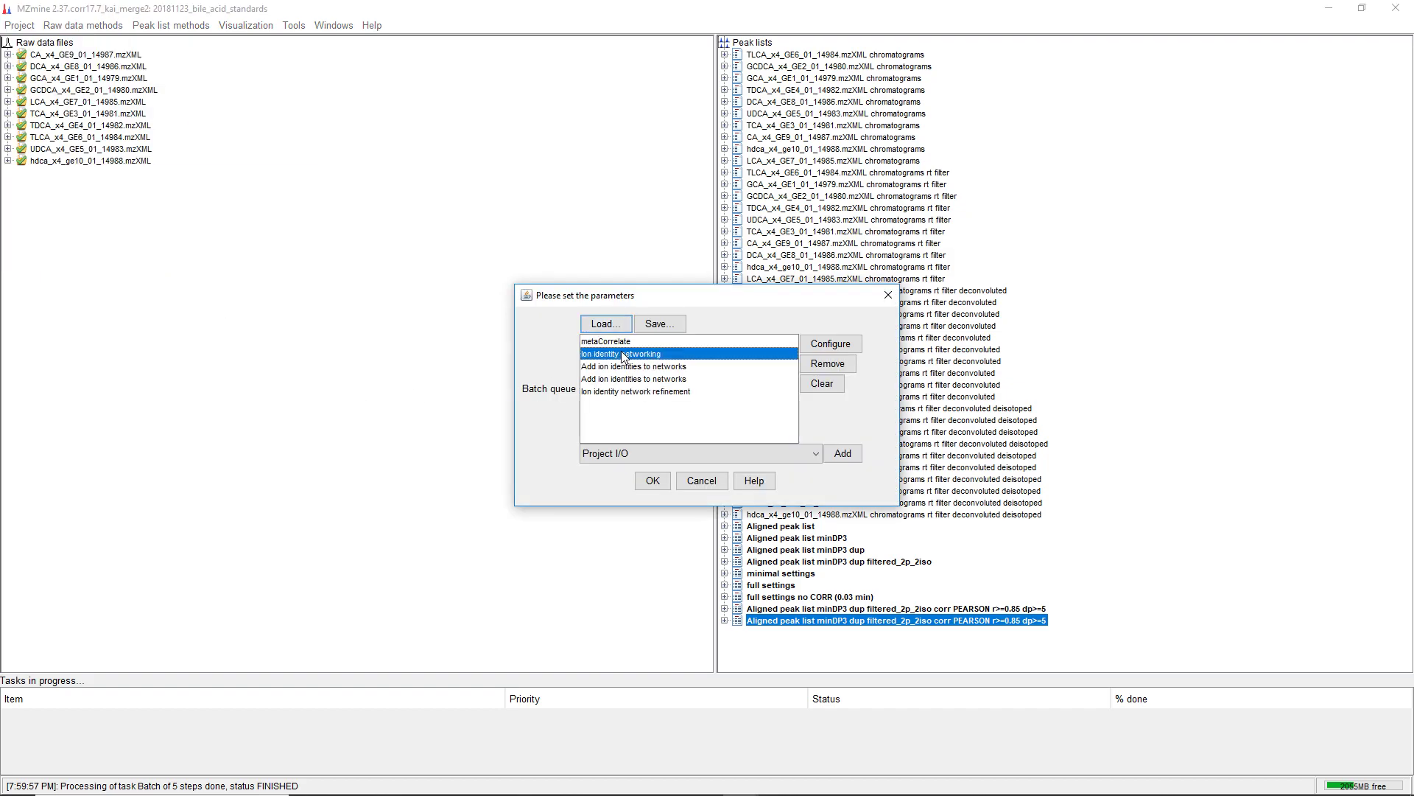
pyautogui.click(601, 366)
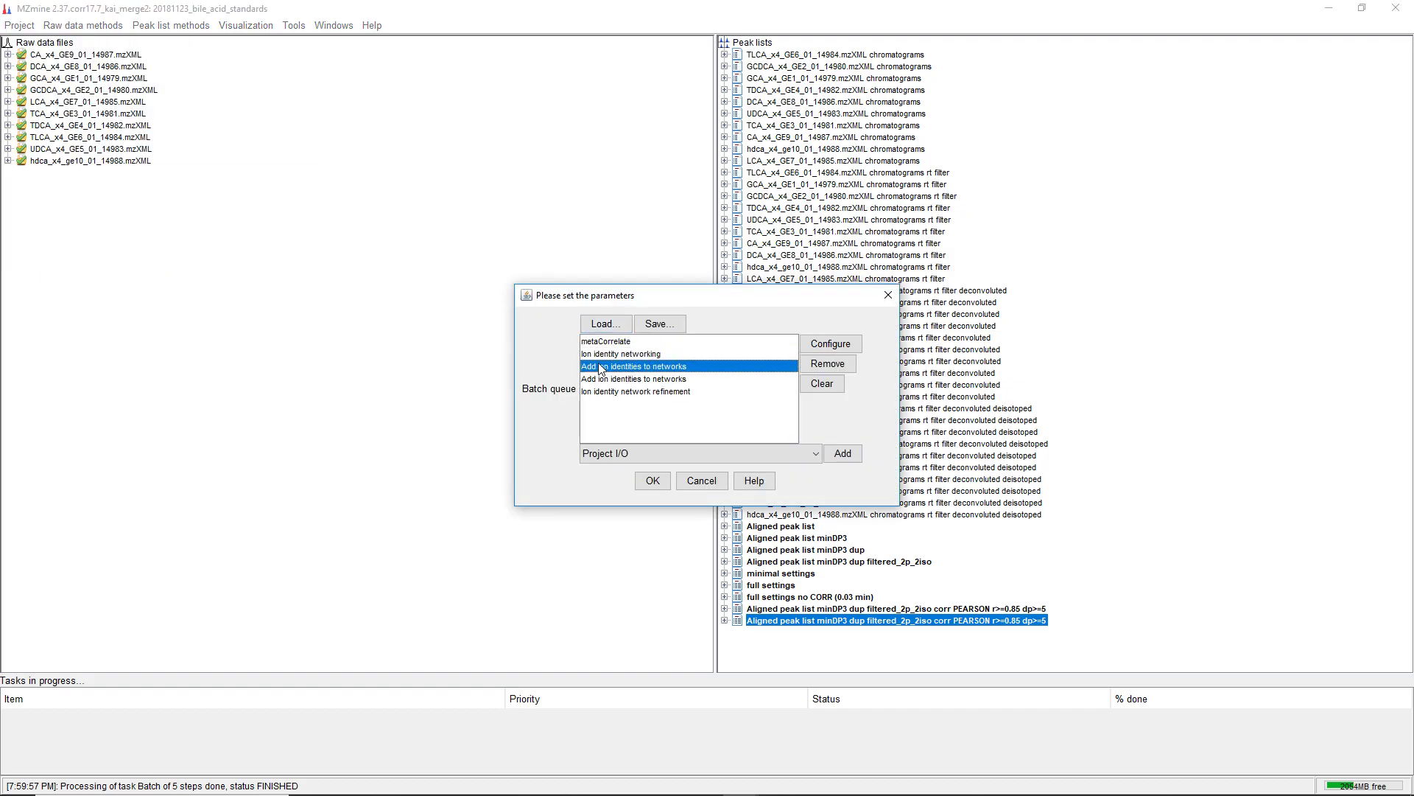